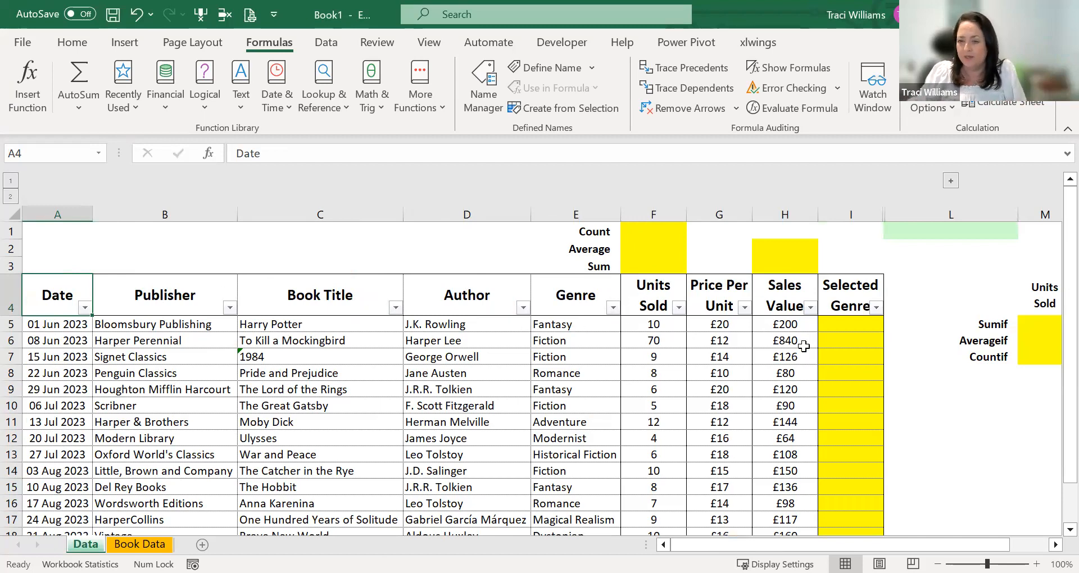
drag(592, 235, 598, 267)
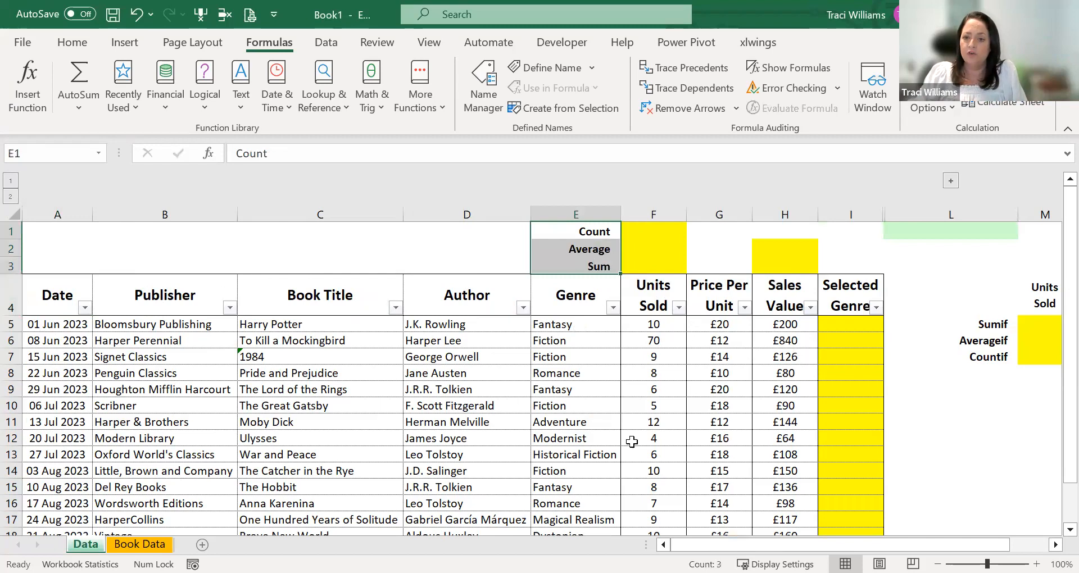
click(642, 262)
click(647, 226)
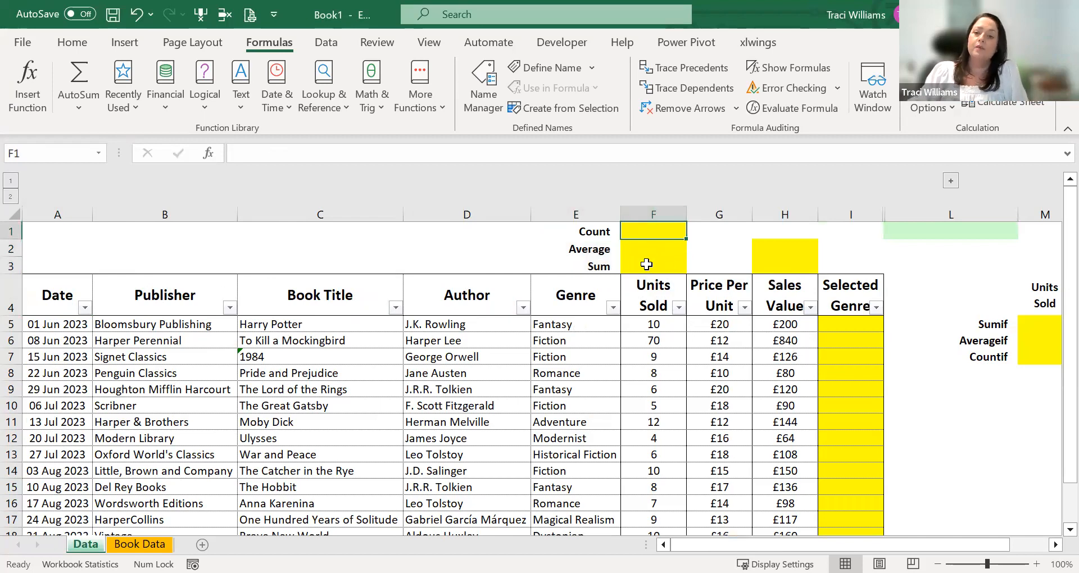
drag(651, 288, 636, 410)
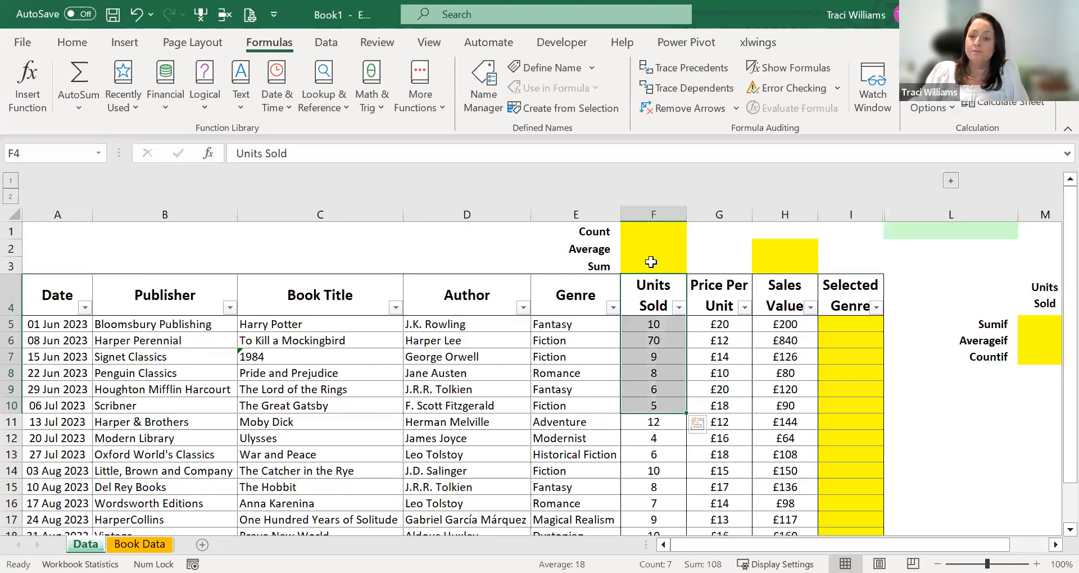
click(651, 262)
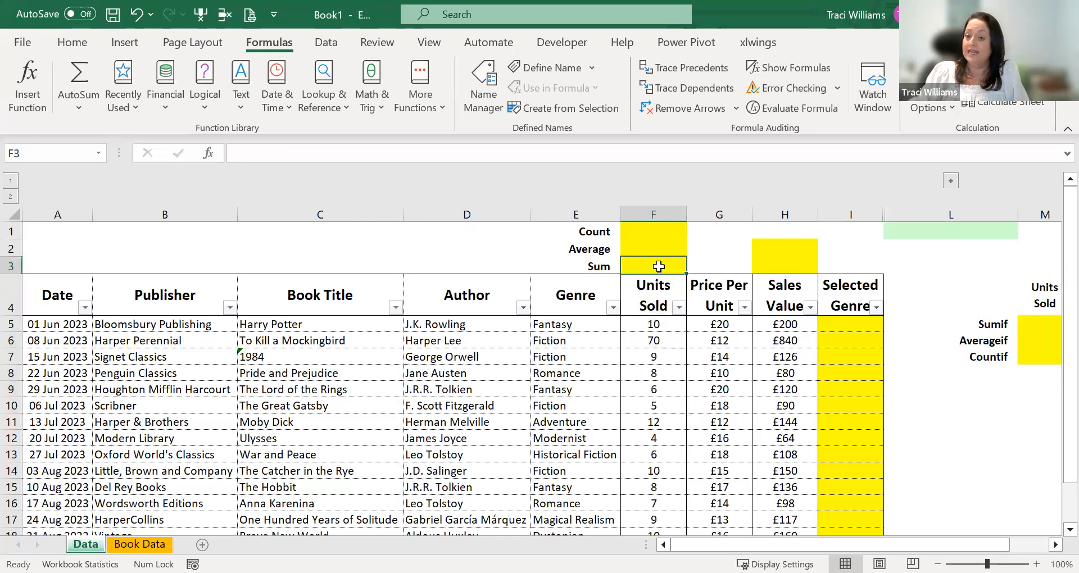
click(639, 248)
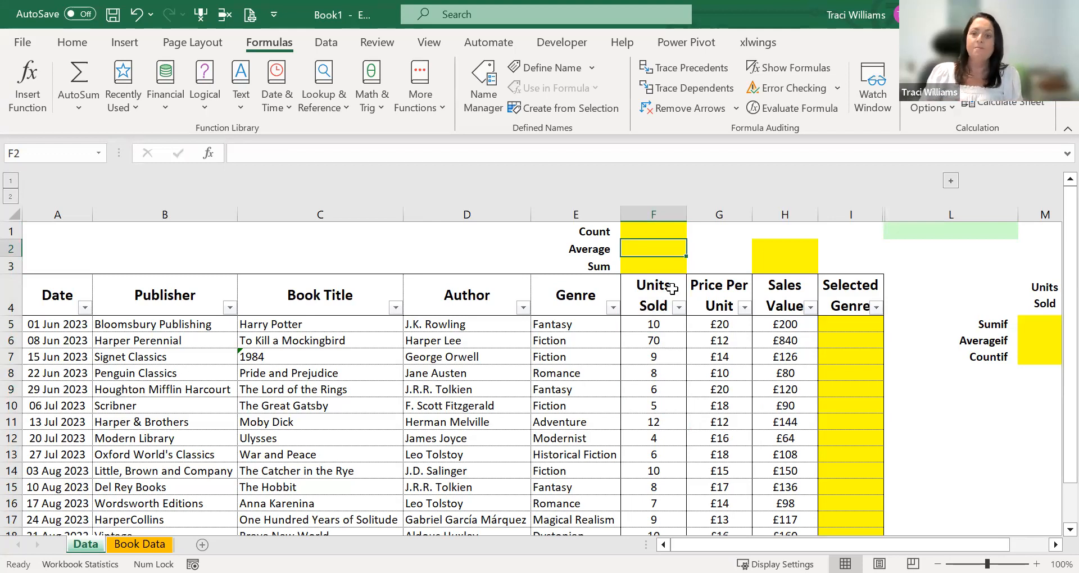
click(650, 228)
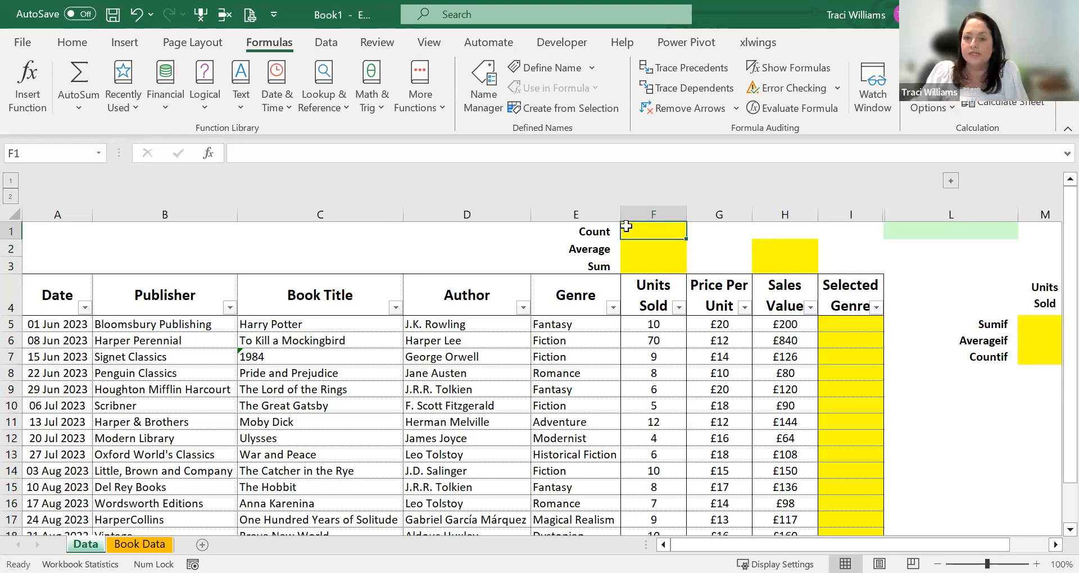
- Total the Units Sold column in cell F3 with AutoSum, using the formula =SUM(F5:F19)
click(635, 264)
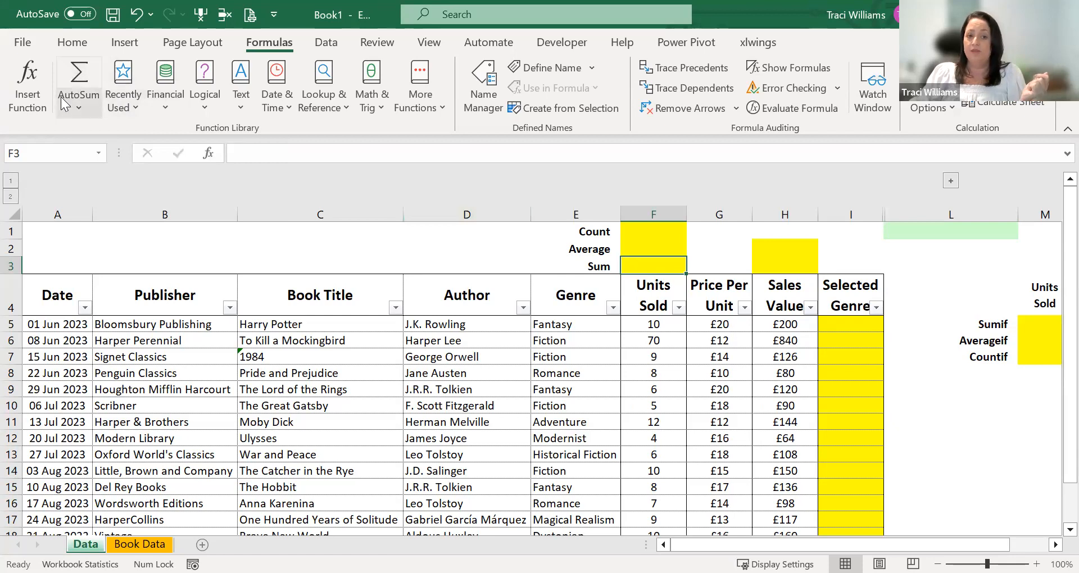
click(79, 75)
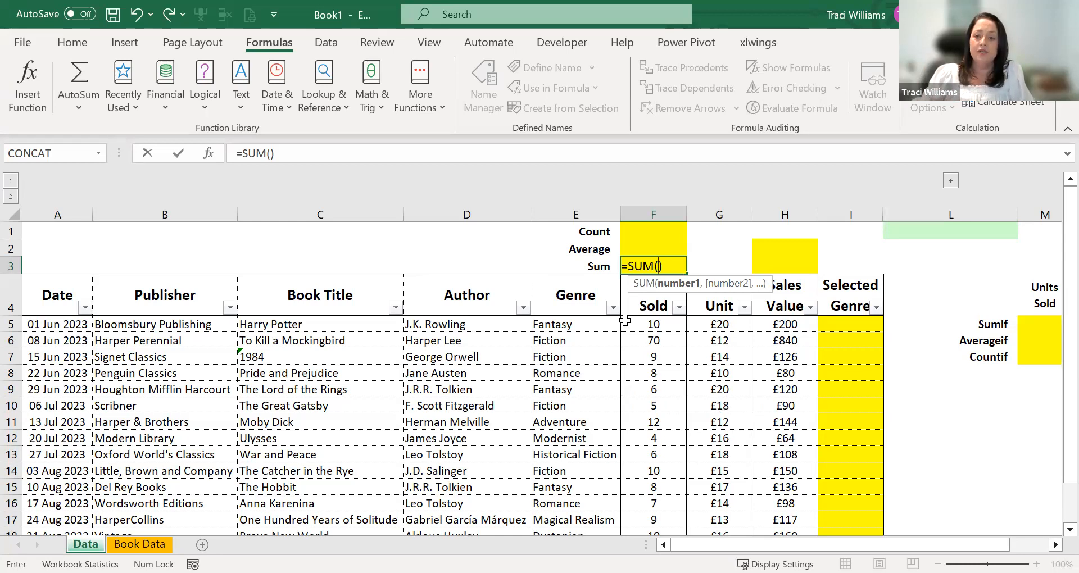
click(647, 324)
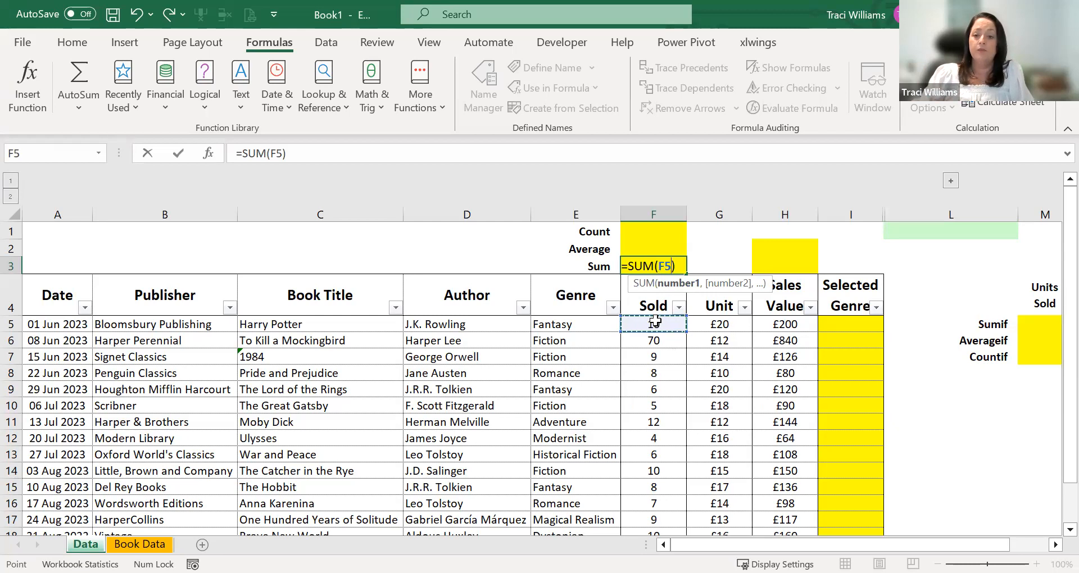
drag(652, 326, 655, 452)
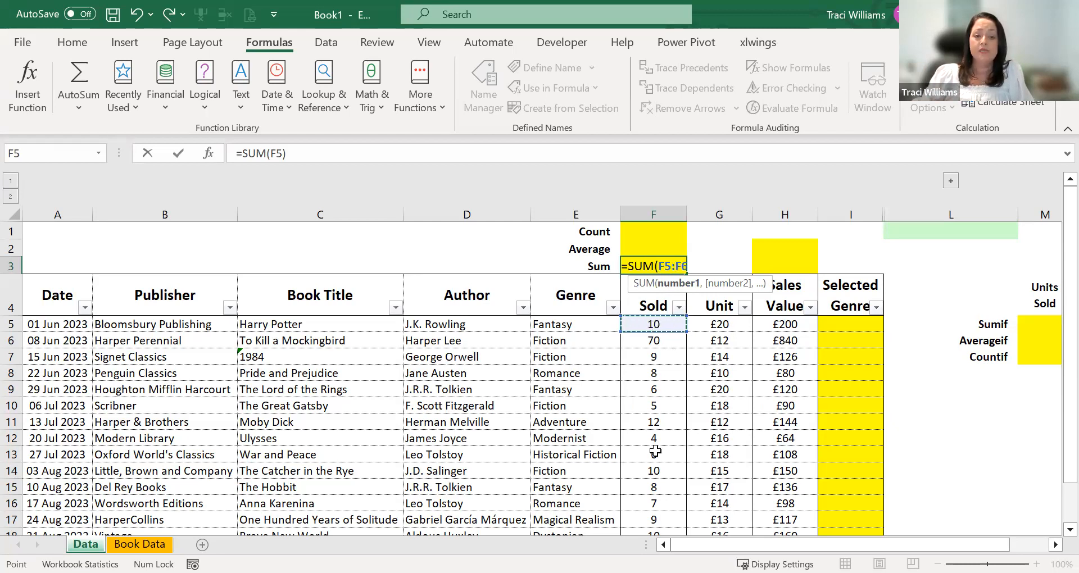
key(ctrl+shift+Down)
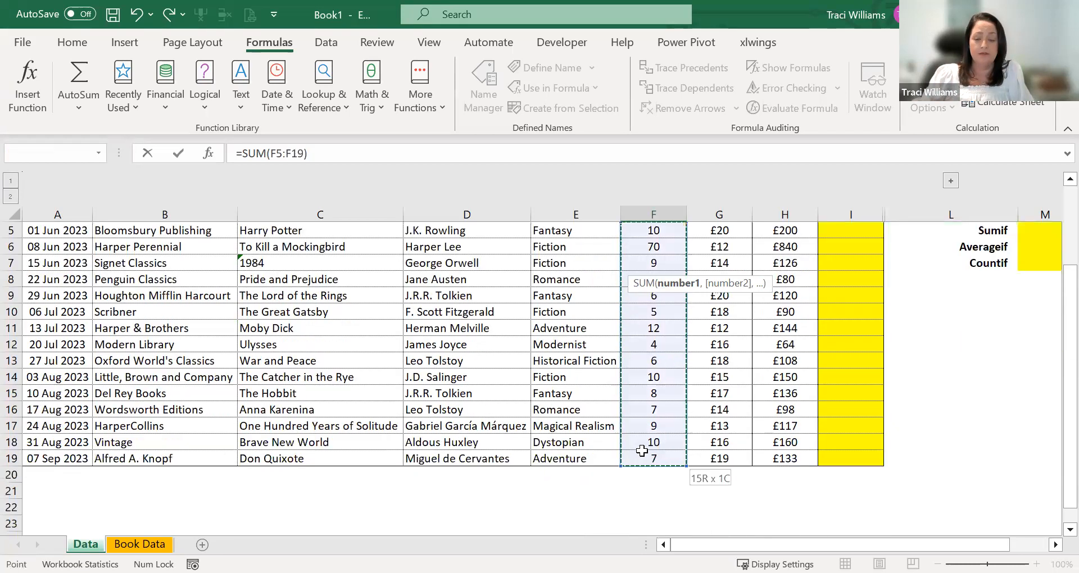
drag(641, 444, 641, 440)
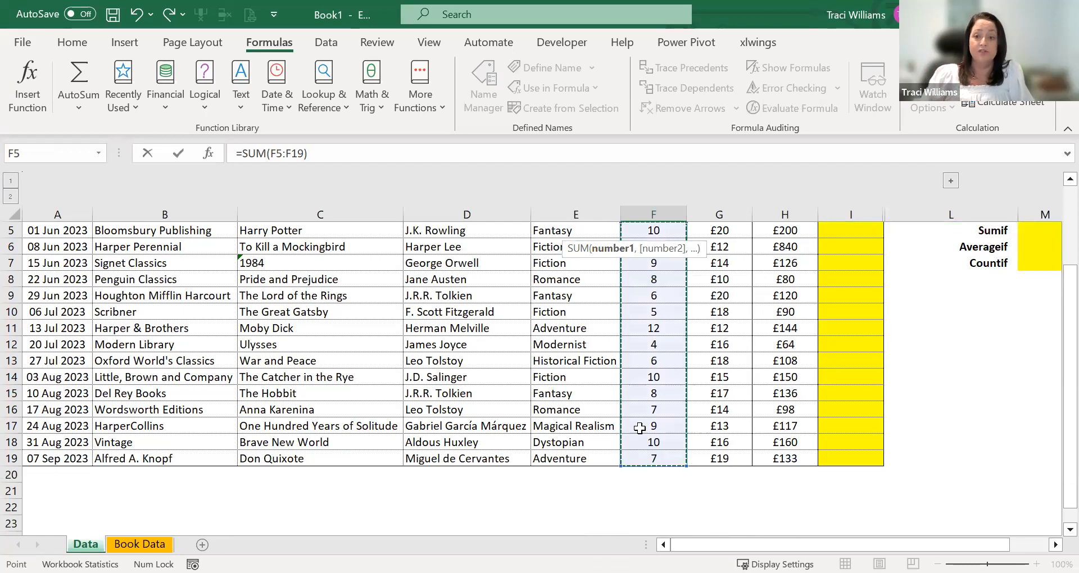
key(Return)
click(646, 266)
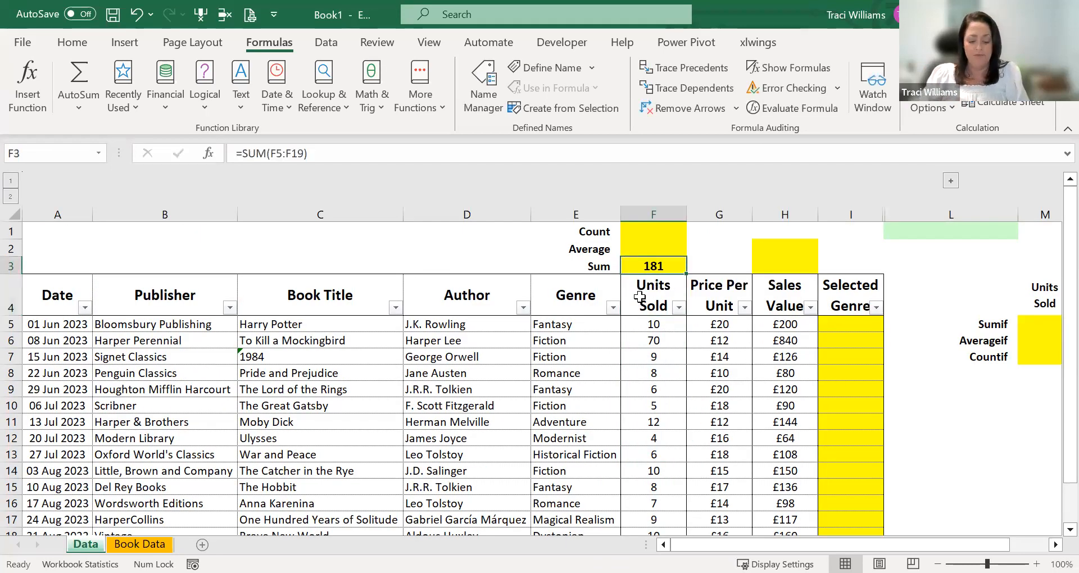
- Review the range used by the Sum formula in F3 and check it against the selected Units Sold values F5:F19
double_click(662, 269)
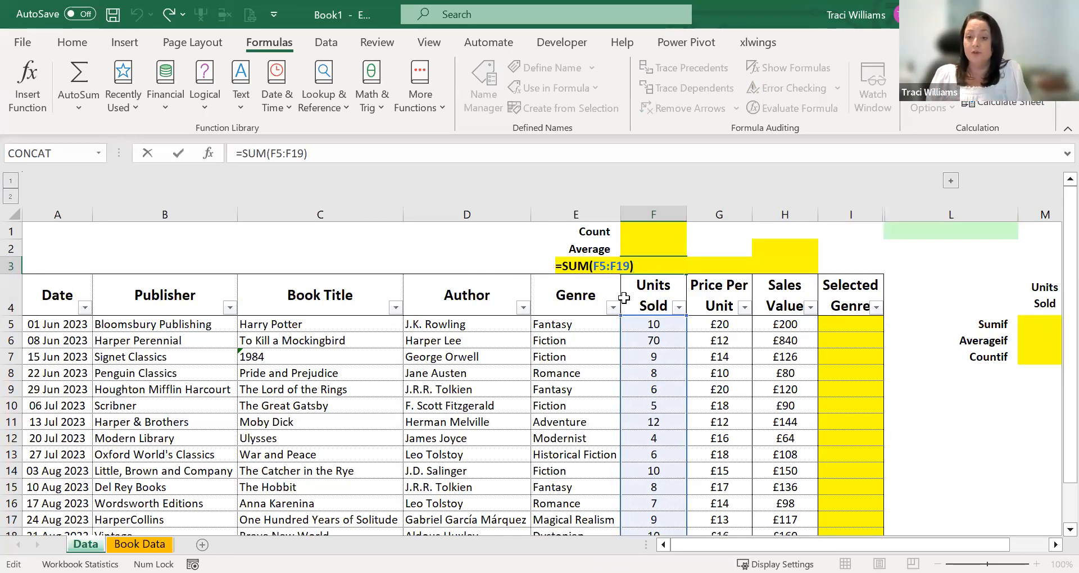
key(Return)
drag(646, 325, 685, 504)
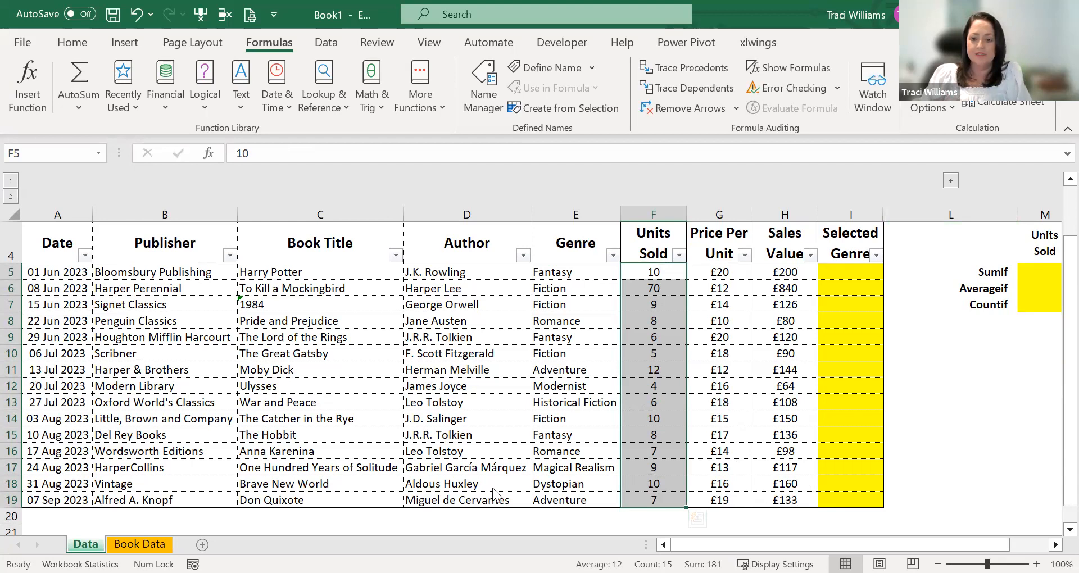
key(alt+Tab)
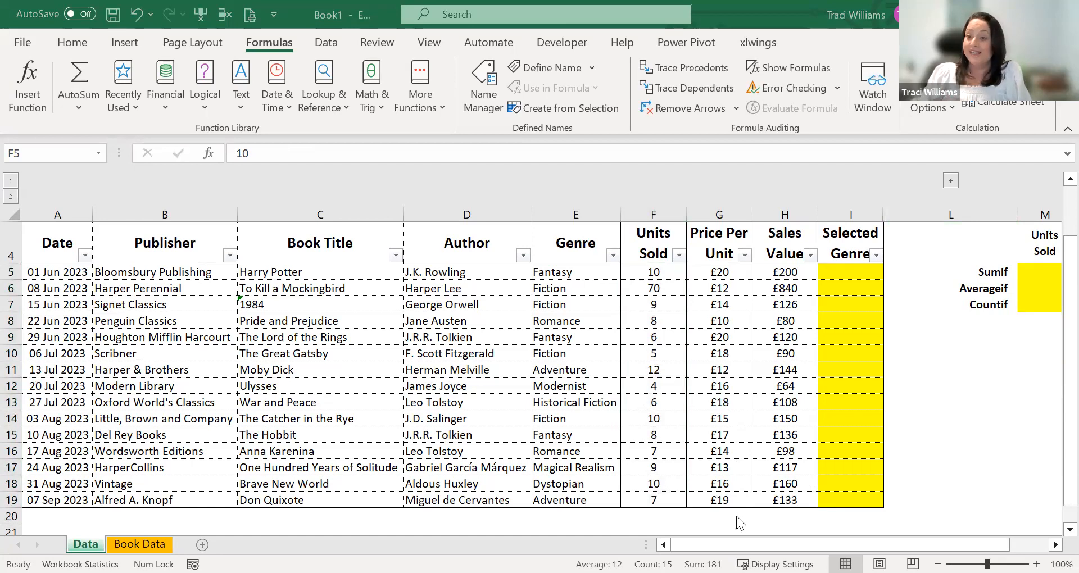
scroll(732, 437, up, 1)
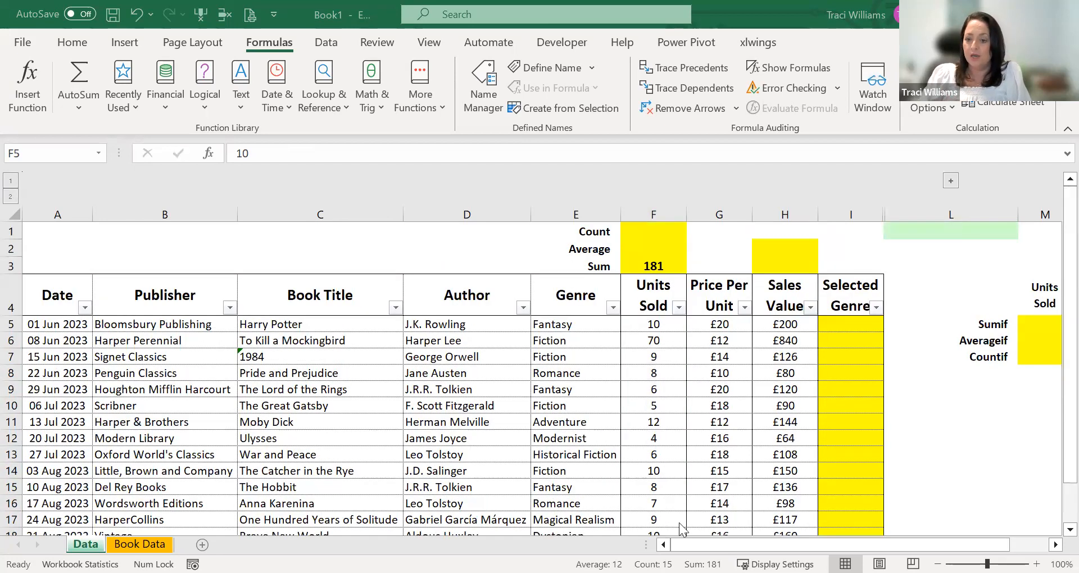
- Set the units sold for Harry Potter in F5 to 15 to test the sum formula
click(651, 267)
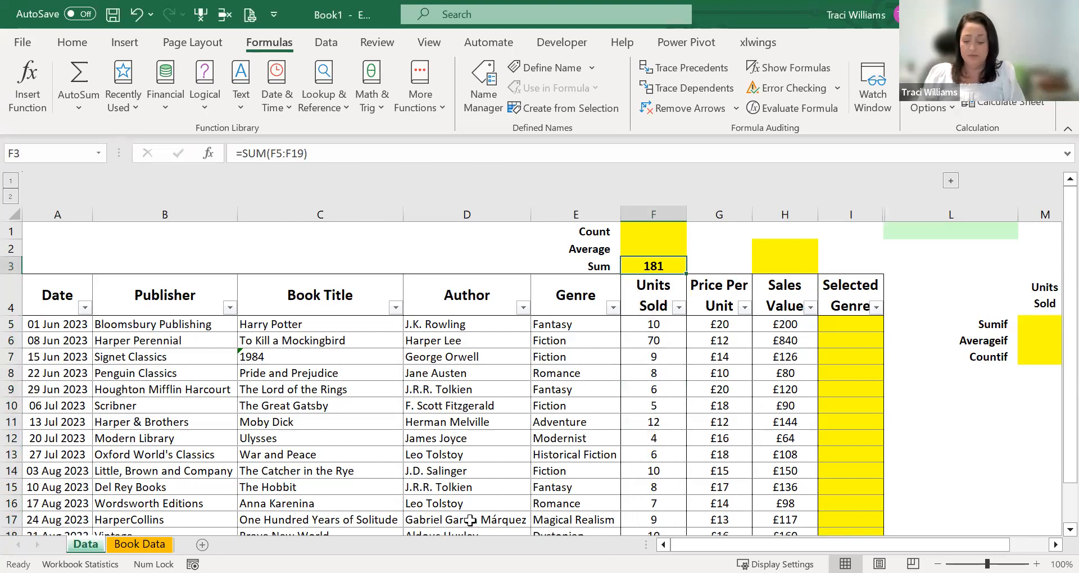
key(Down)
key(Down)
text(15)
key(Return)
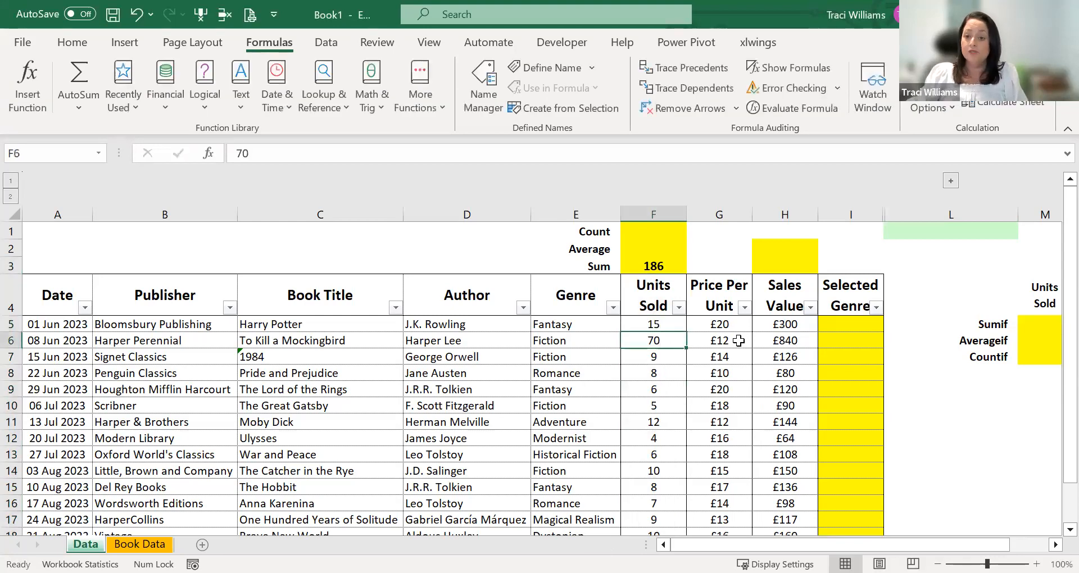
- Set the units sold for Harry Potter in F5 to 100 as a second test of the sum
click(665, 267)
click(649, 323)
text(100)
key(Return)
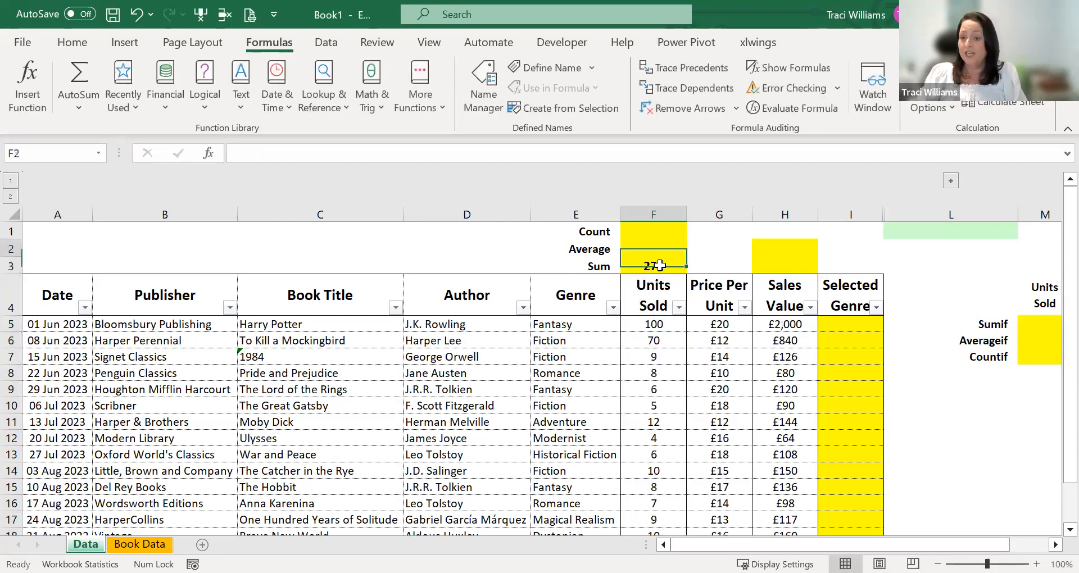
- Set the units sold for Harry Potter in F5 back to 10
click(666, 263)
click(645, 326)
text(10)
key(Return)
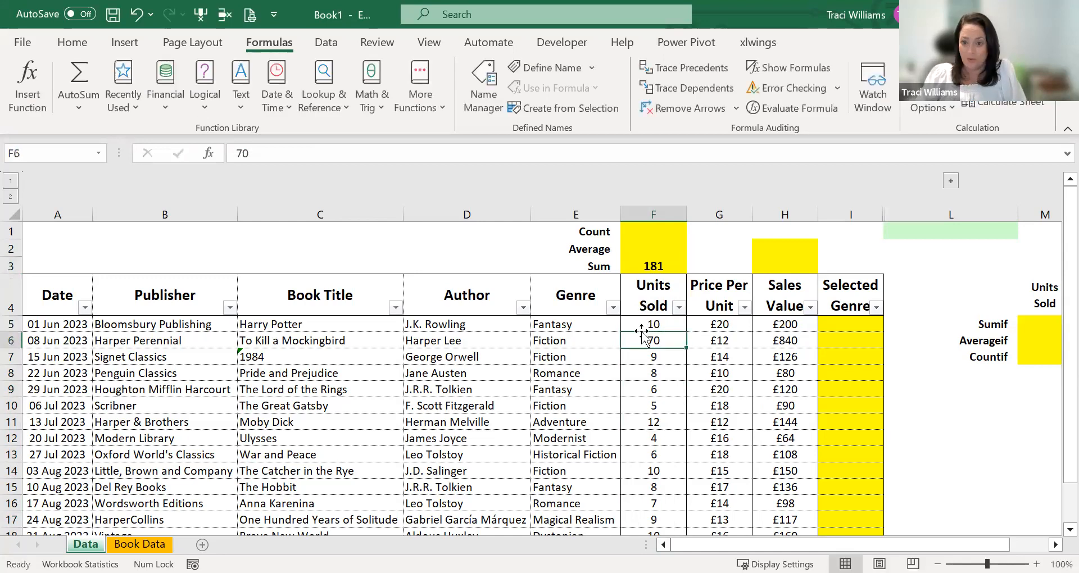
- Inspect the structure and arguments of the SUM formula in F3, leaving it as it is
click(667, 263)
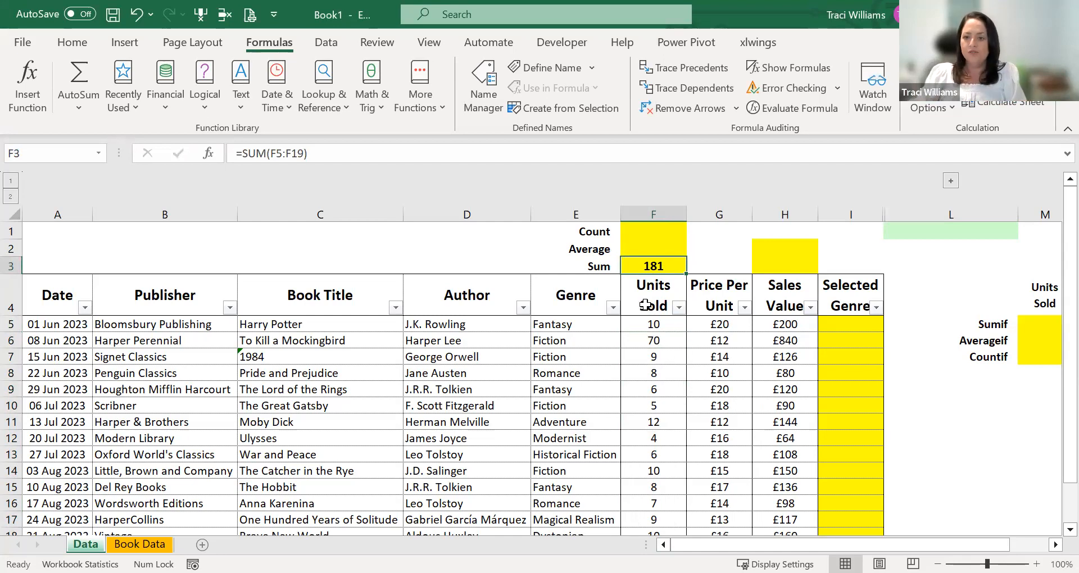
double_click(629, 267)
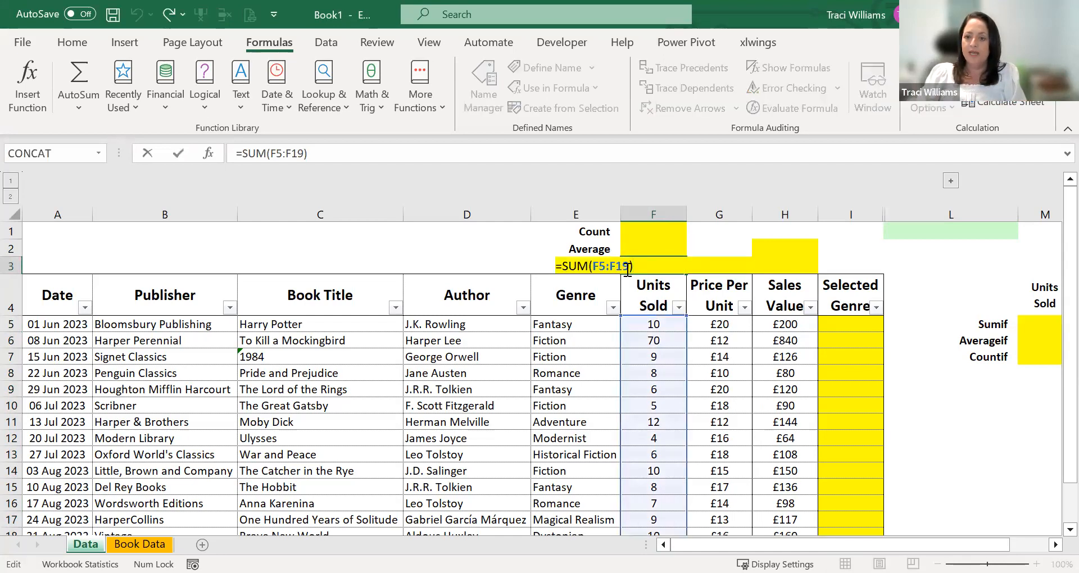
click(628, 267)
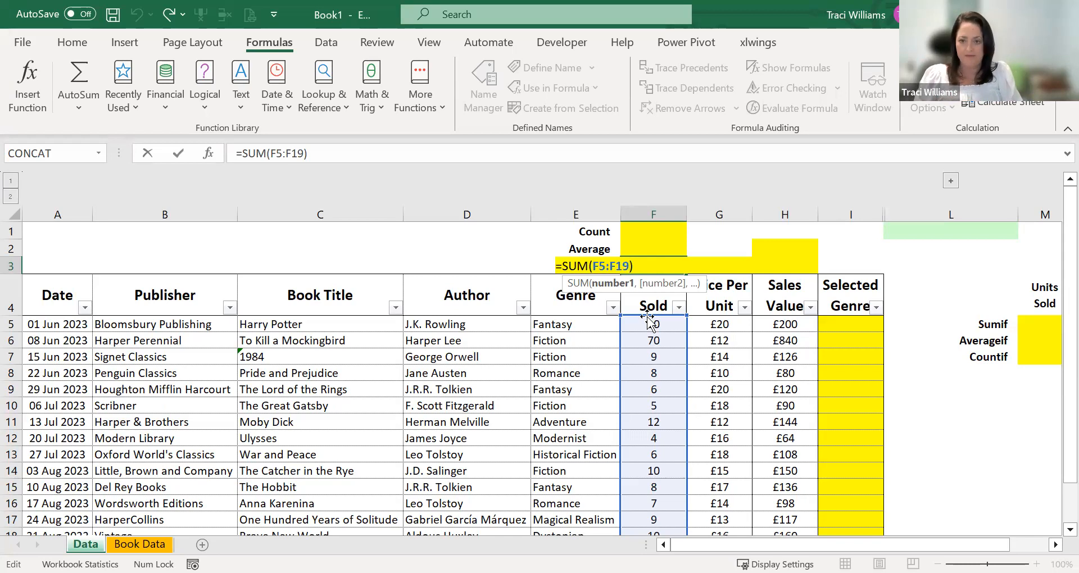
key(ctrl+Return)
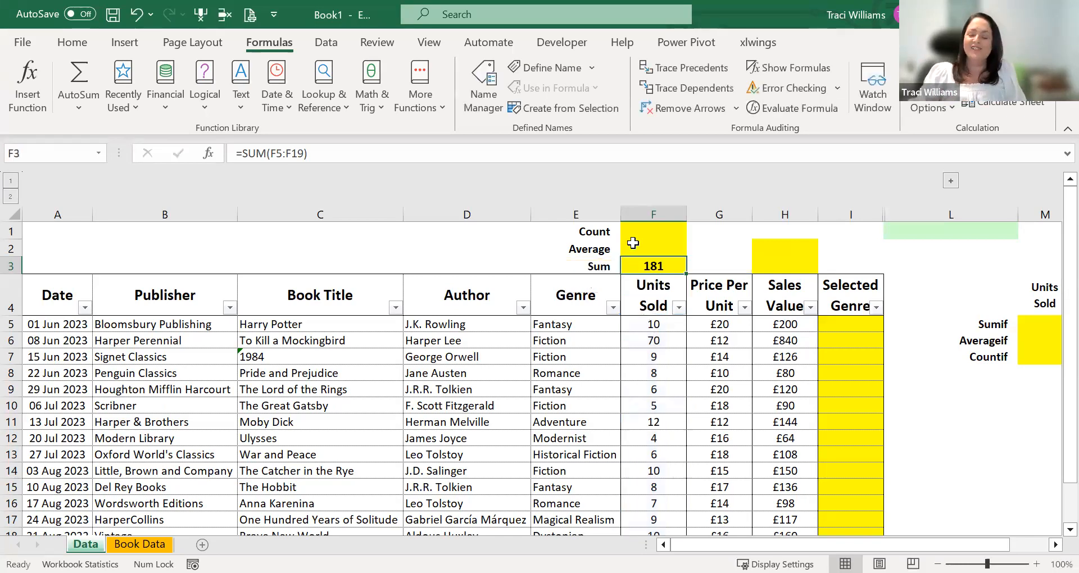
- Calculate the average of the Units Sold column in cell F2 with the formula =AVERAGE(F5:F19)
click(657, 248)
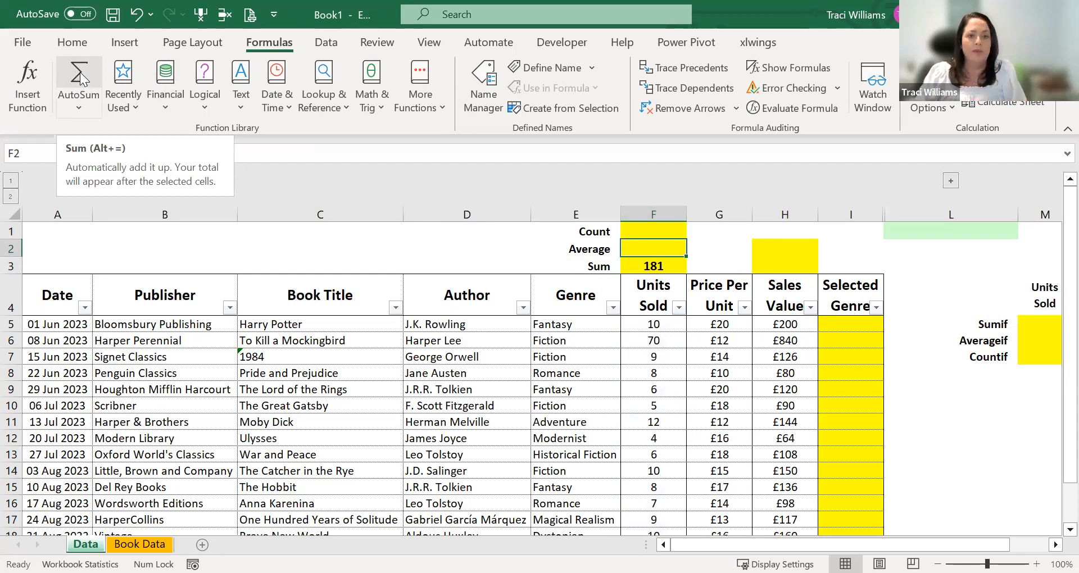
click(80, 104)
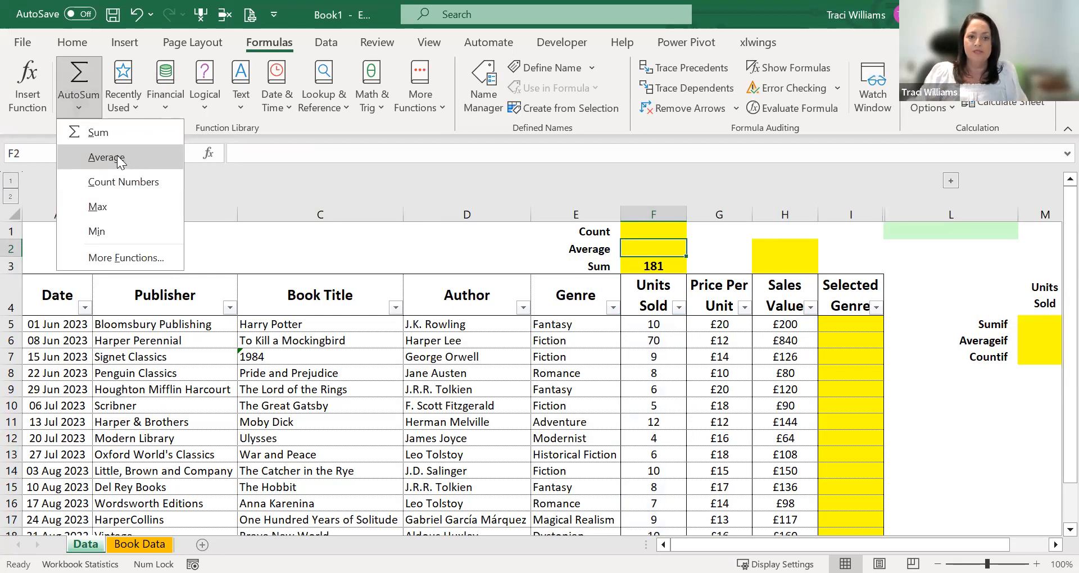
click(123, 158)
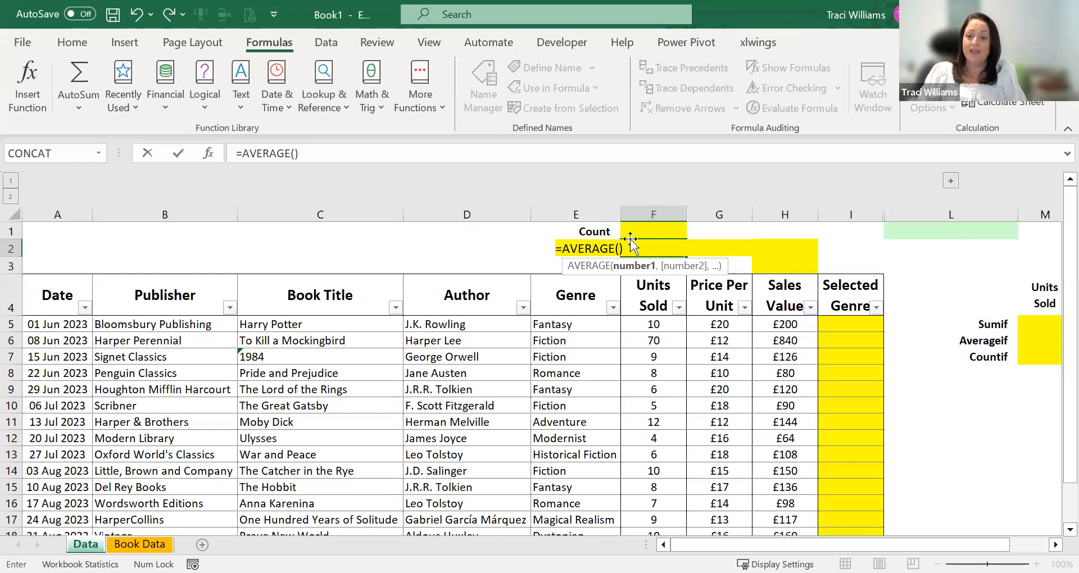
click(657, 325)
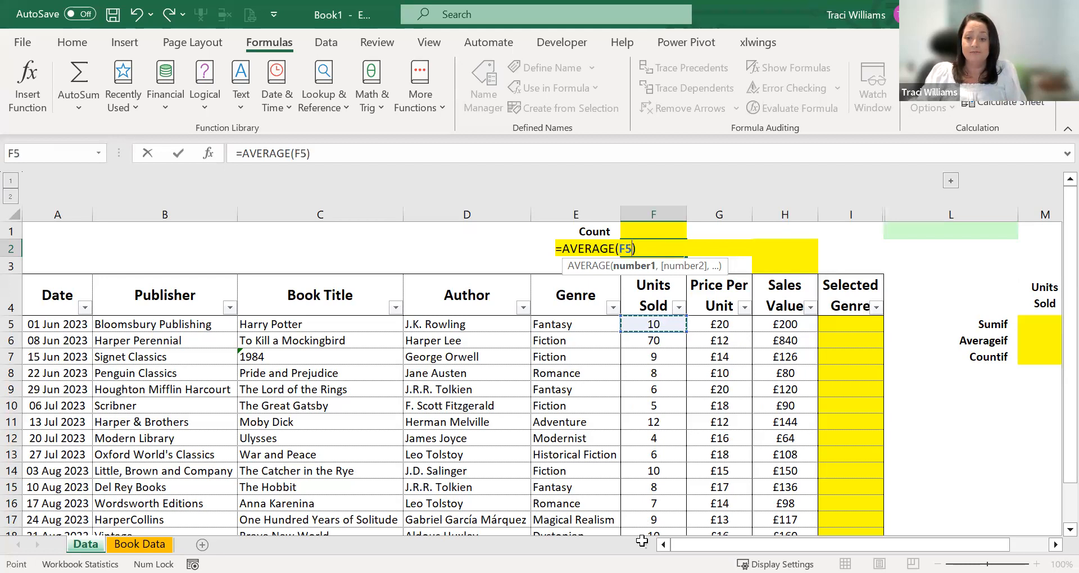
key(ctrl+shift+Down)
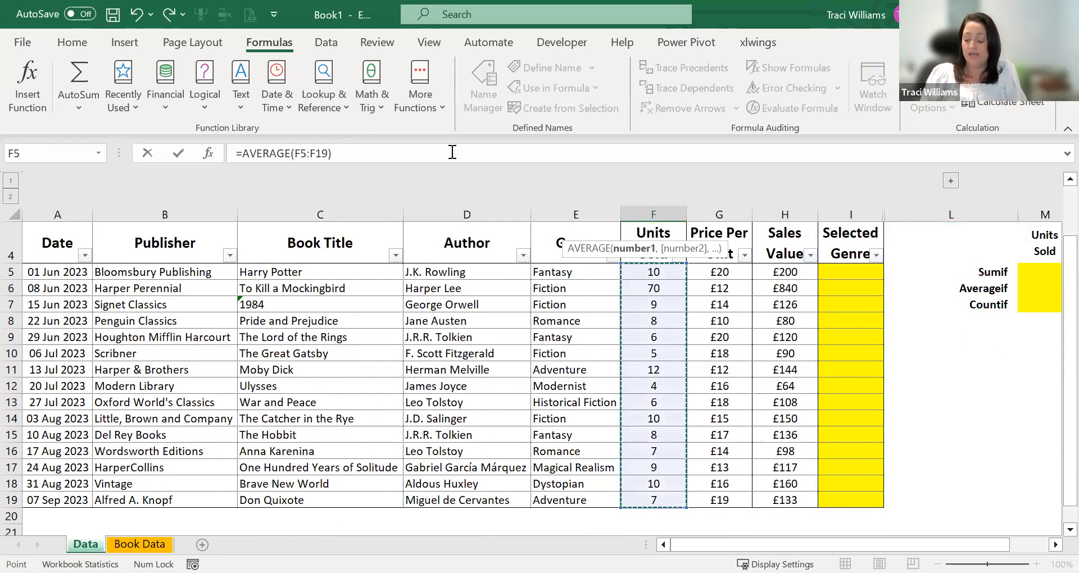
click(175, 154)
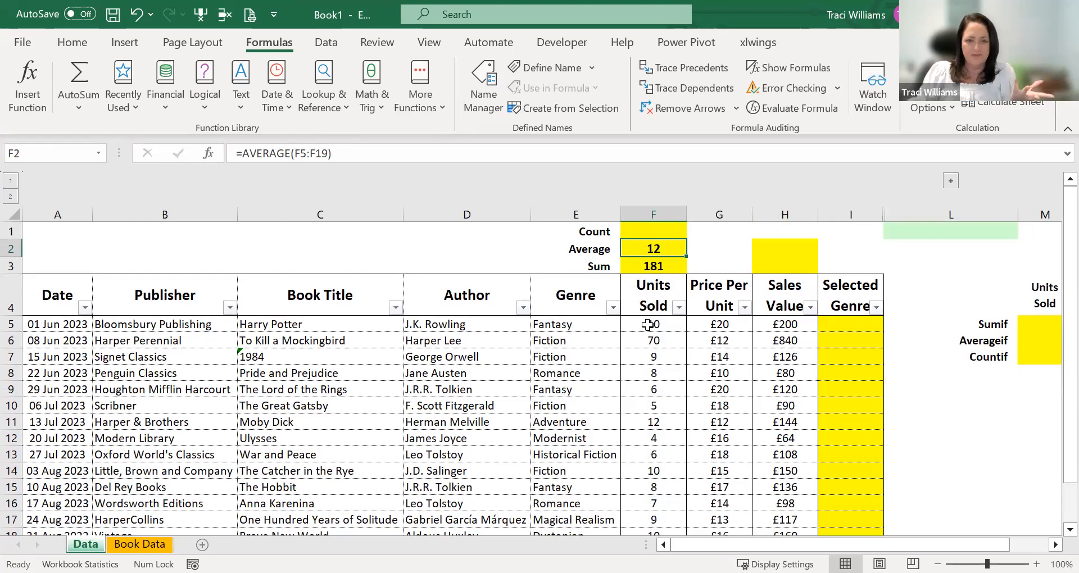
scroll(649, 325, down, 1)
scroll(652, 304, up, 1)
click(655, 263)
click(654, 247)
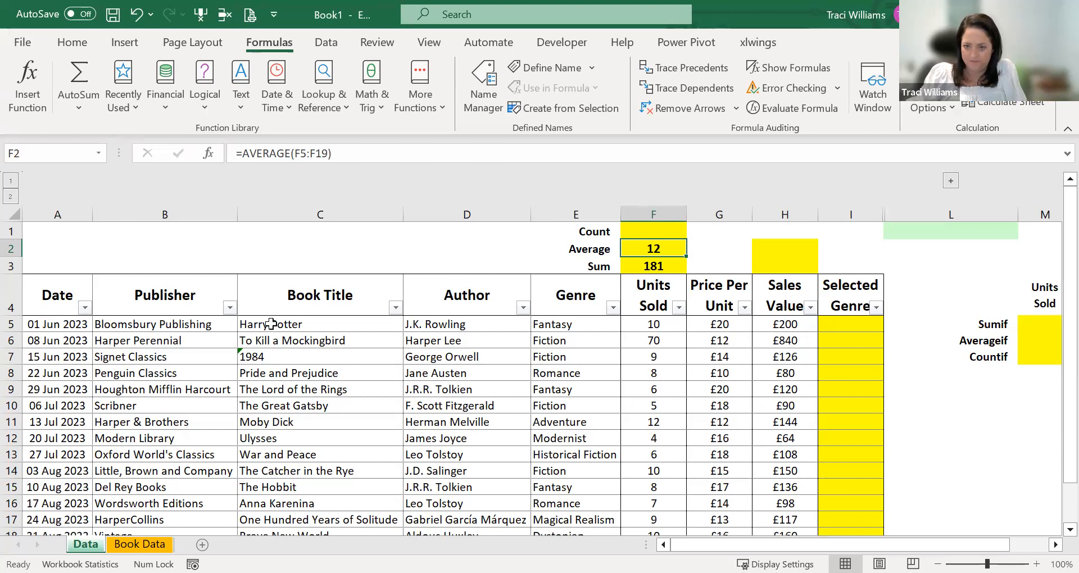
- Count the entries of the Units Sold column in cell F1 with the formula =COUNT(F5:F19)
click(641, 235)
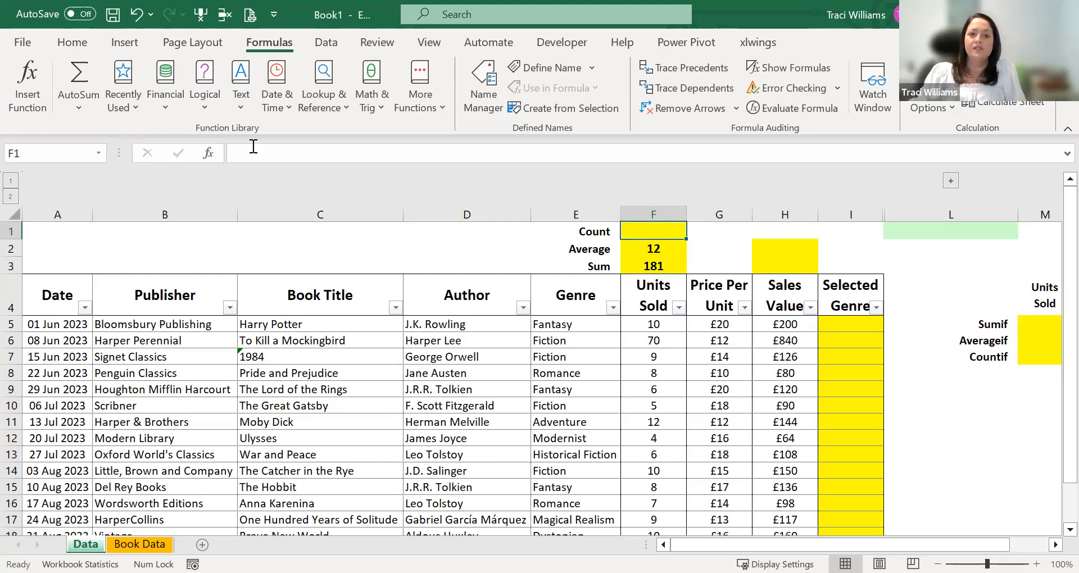
click(80, 106)
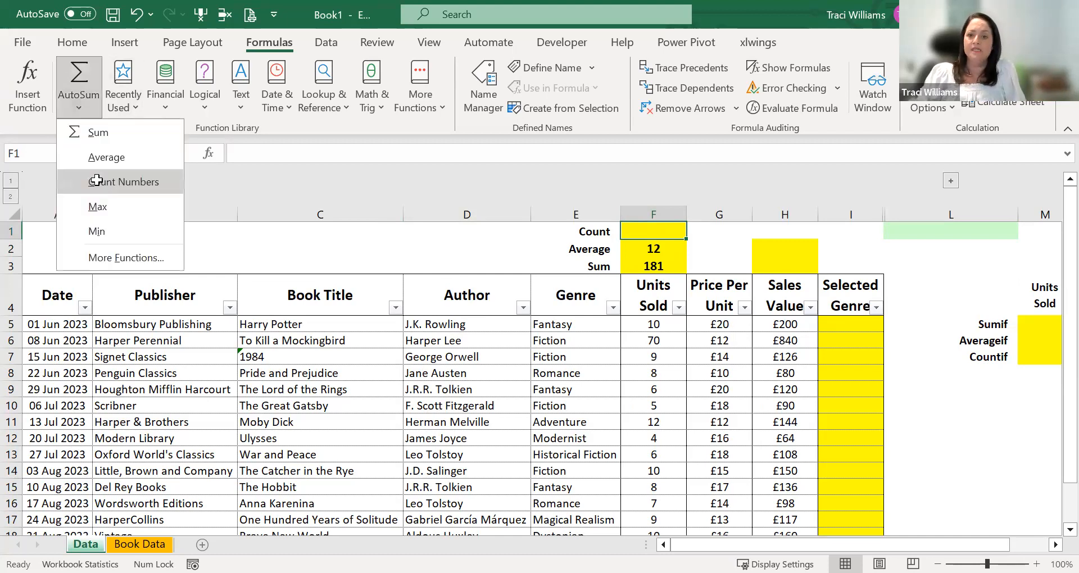
click(96, 180)
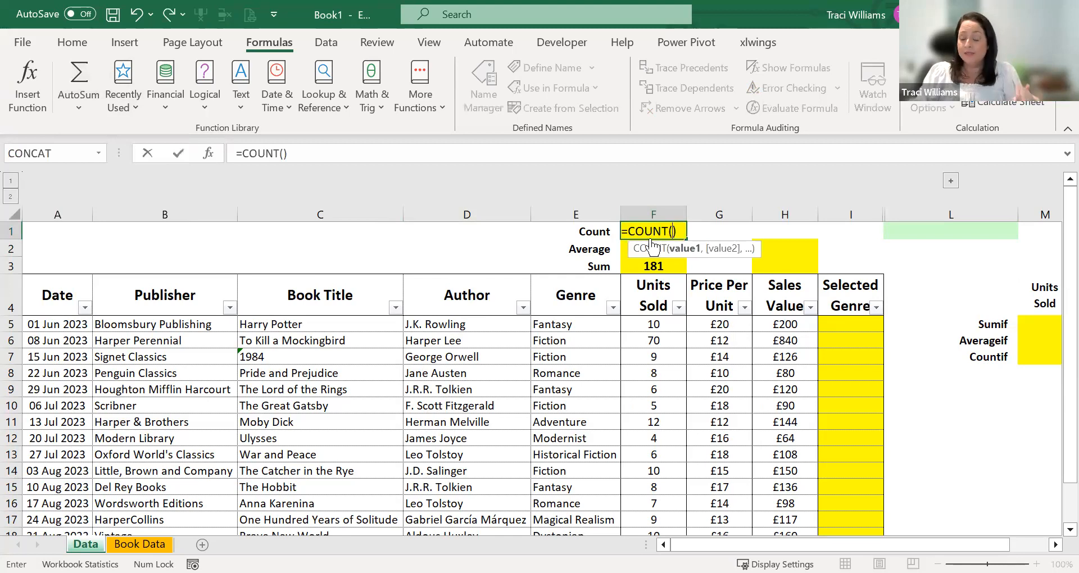
click(656, 328)
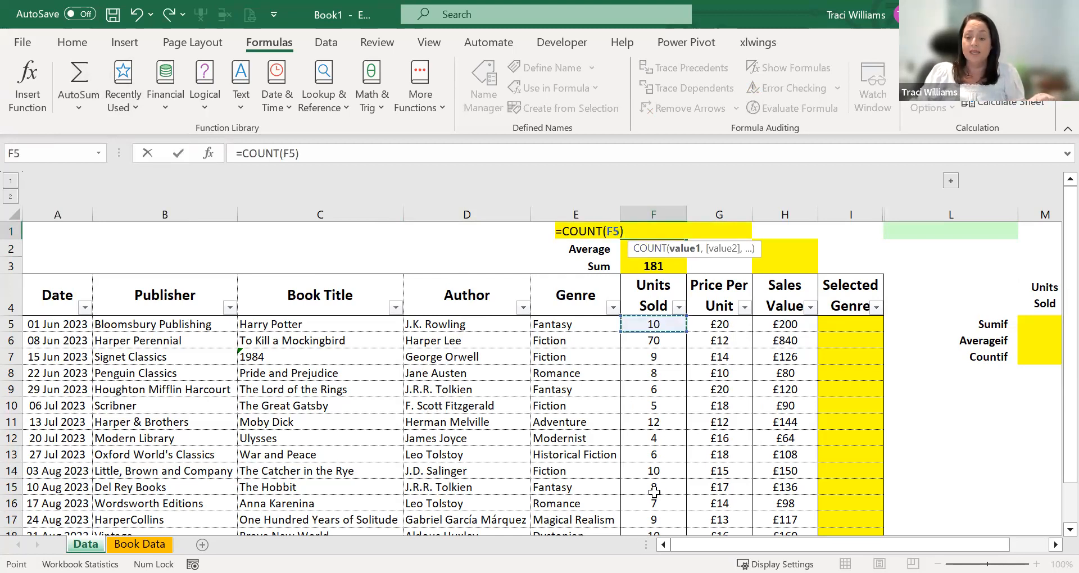
key(ctrl+shift+Down)
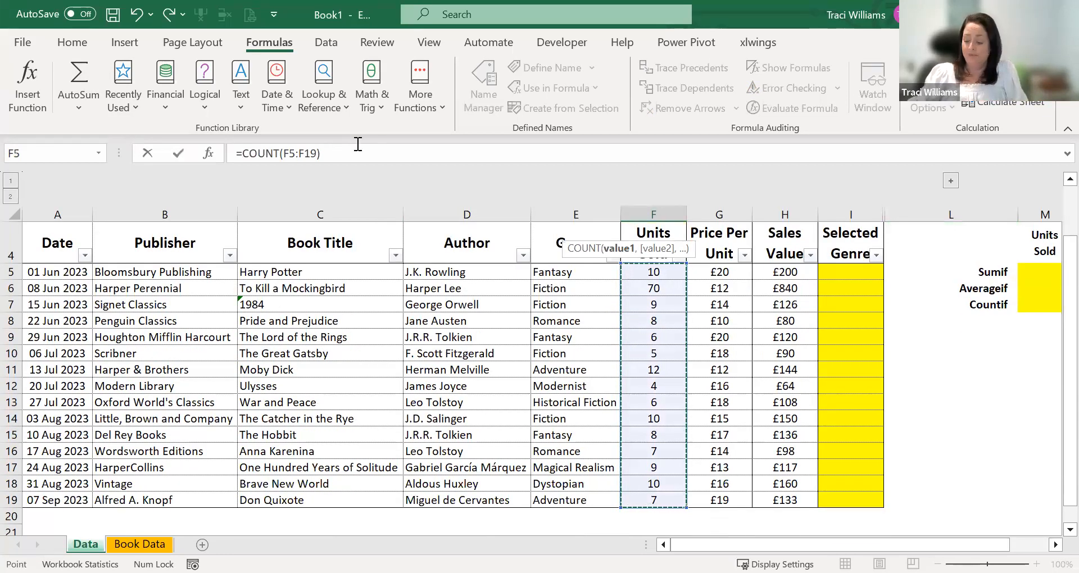
key(Return)
click(667, 232)
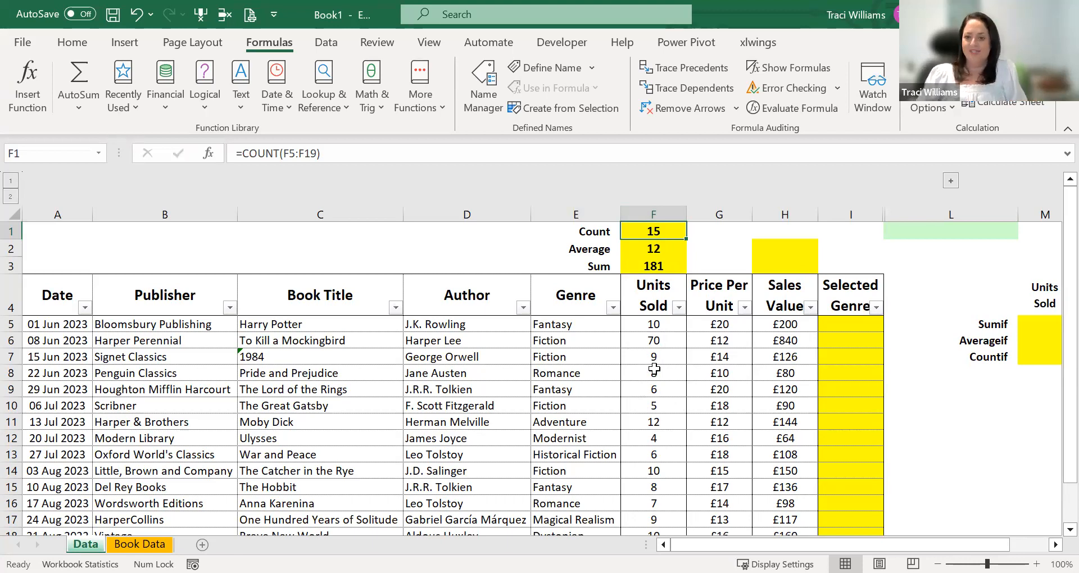
- Review the count, average and sum cells above Units Sold and the matching empty cells above Sales Value
click(627, 251)
key(Down)
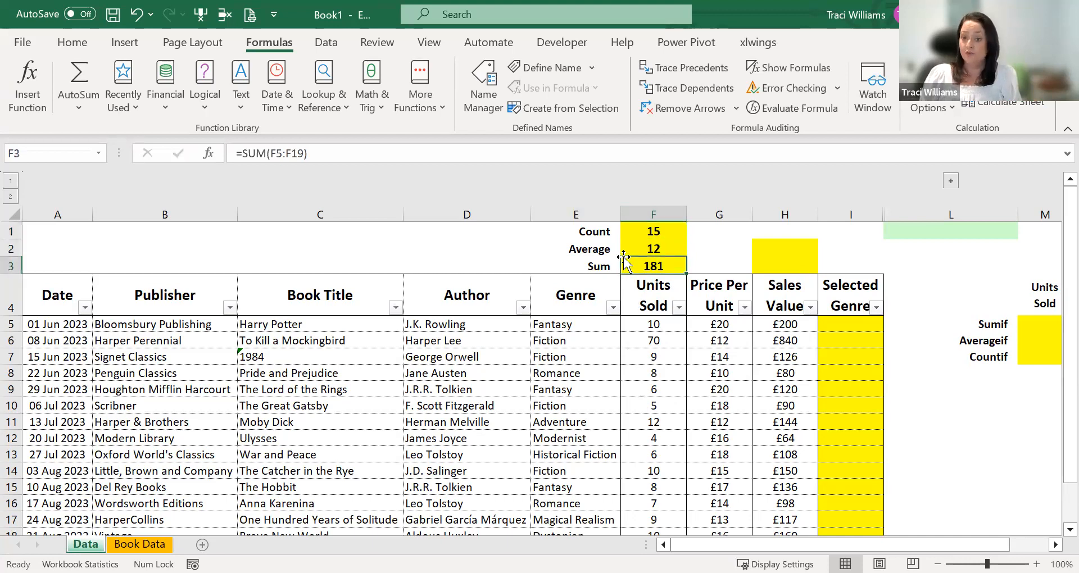
key(Up)
key(Up)
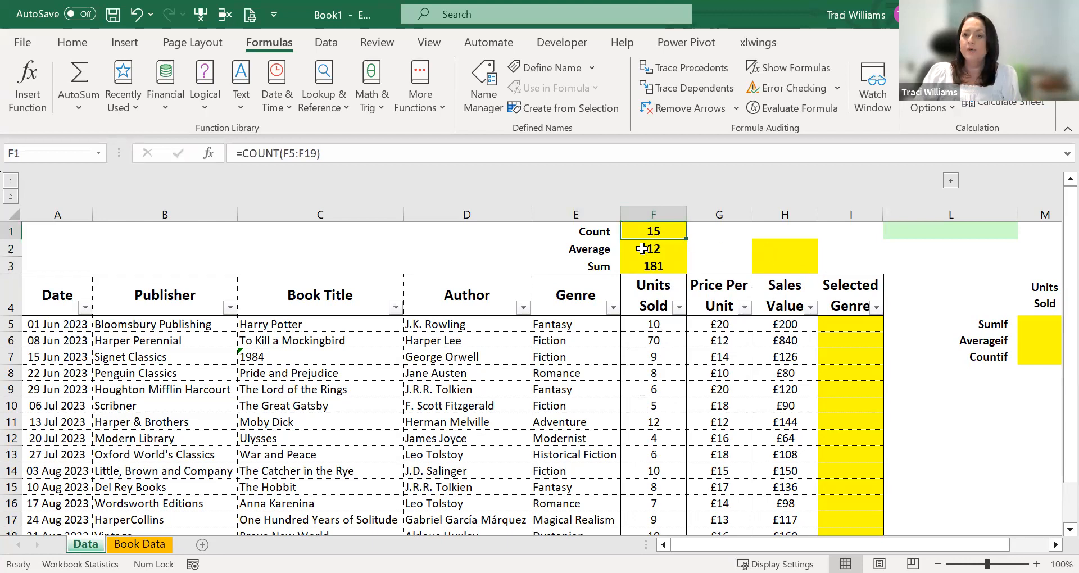
click(589, 266)
click(611, 249)
click(771, 253)
click(781, 268)
click(780, 254)
click(781, 265)
- Copy the average and sum formulas from F2:F3 to H2:H3 above the Sales Value column
click(647, 252)
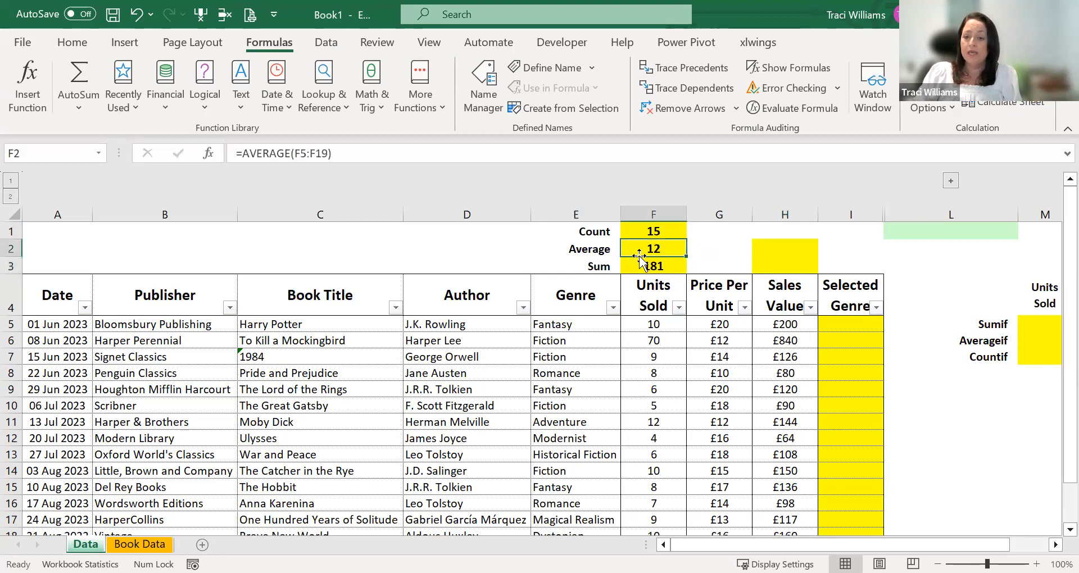
drag(655, 251, 654, 267)
key(ctrl+c)
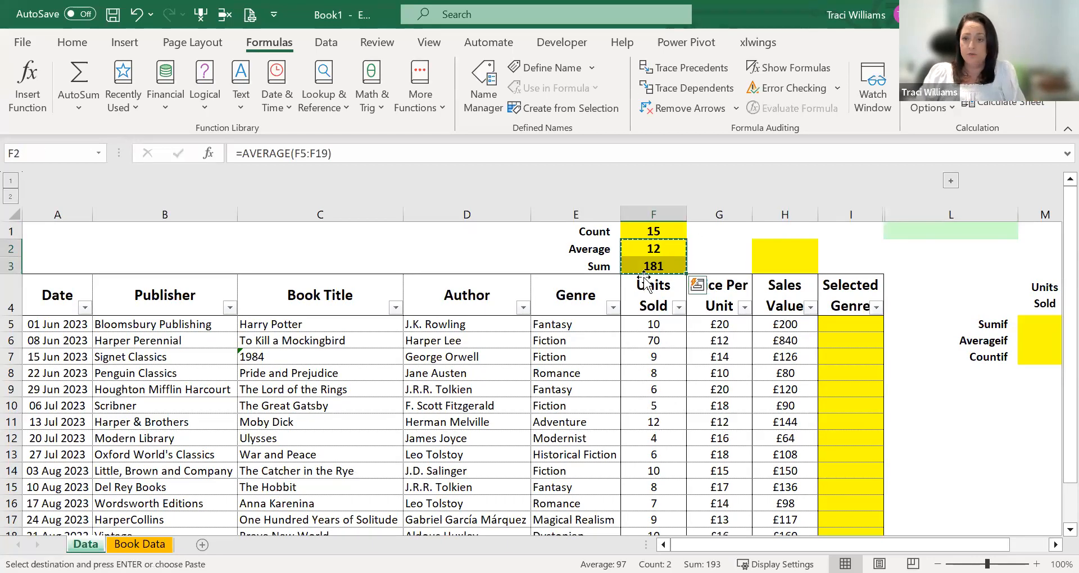
click(774, 245)
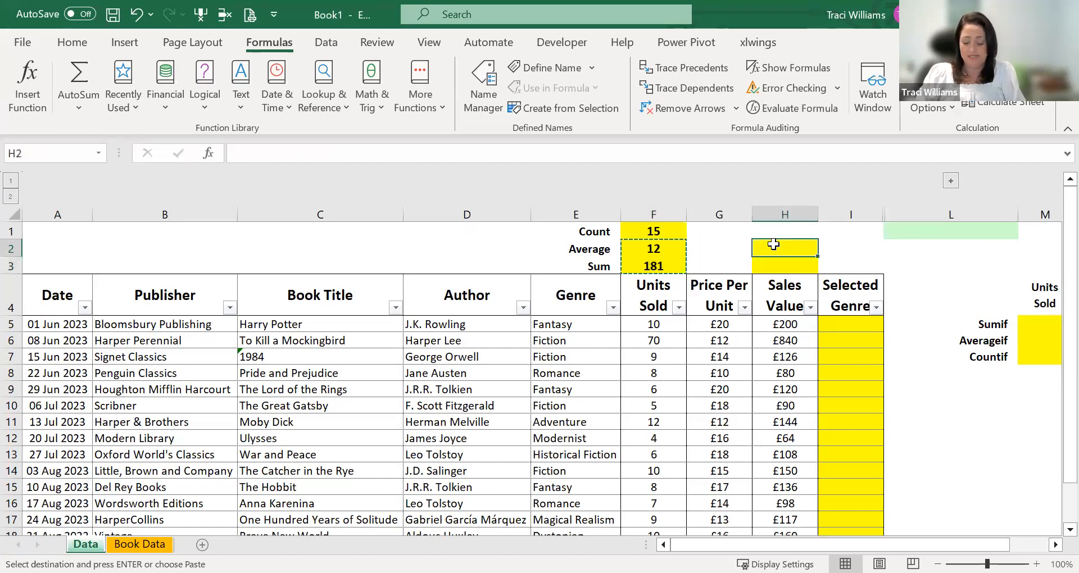
key(ctrl+v)
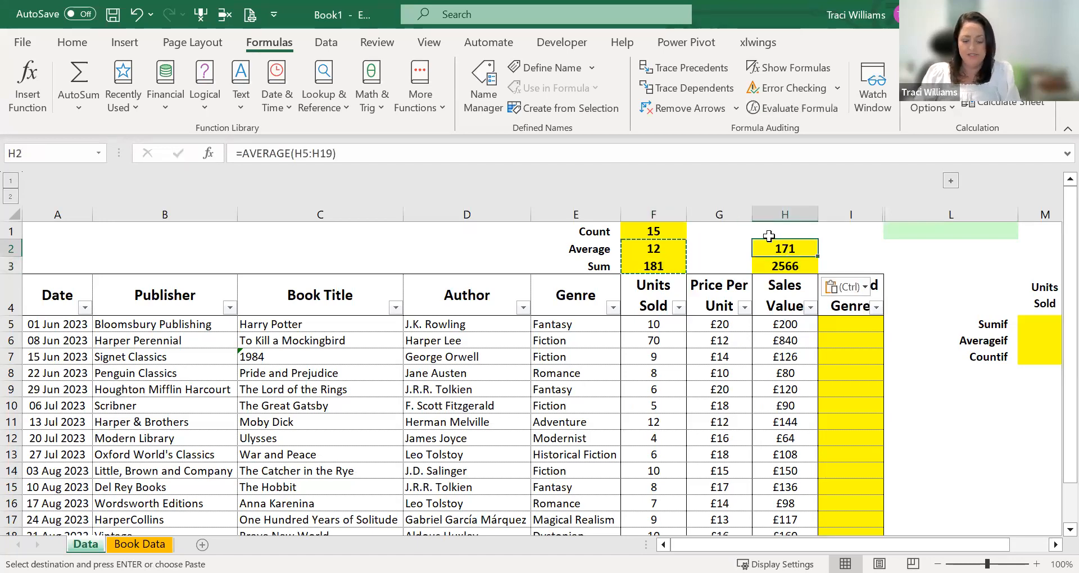
- Compare the cell ranges referenced by the original SUM formula in F3 and the copied formulas in H3 and H2
click(652, 245)
click(636, 268)
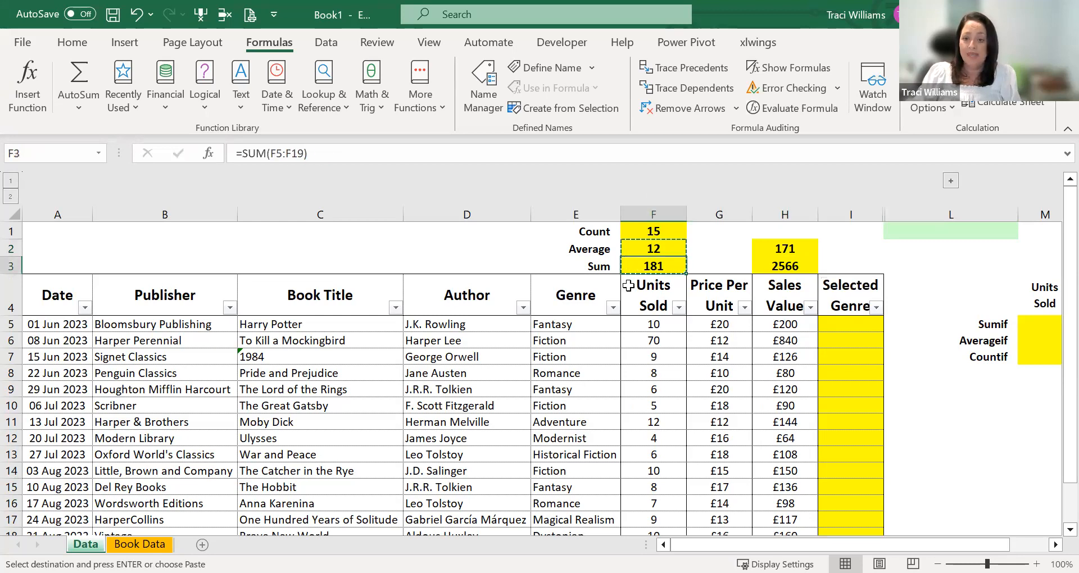
key(F2)
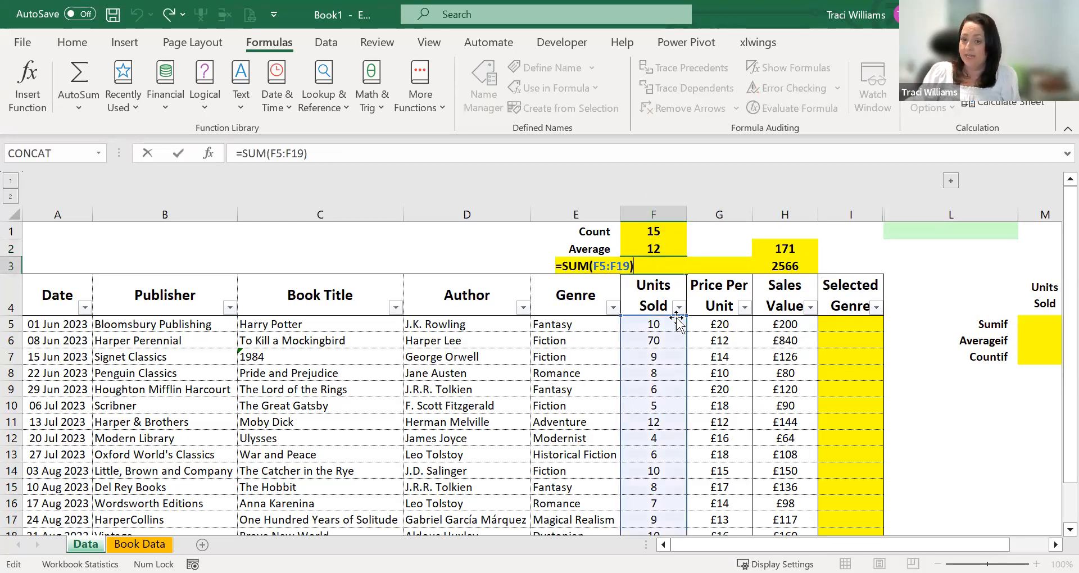
key(Escape)
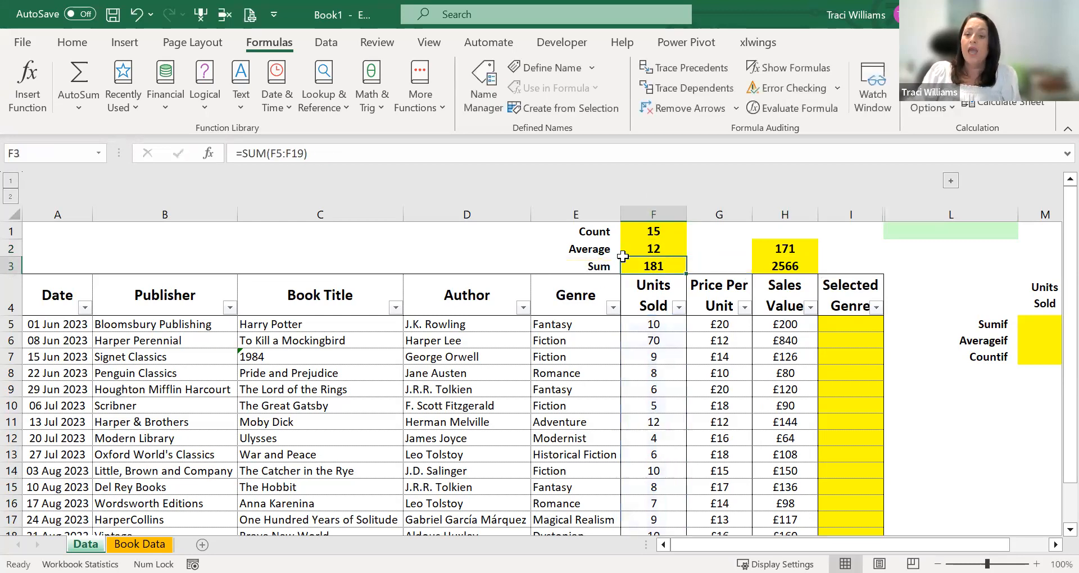
click(787, 268)
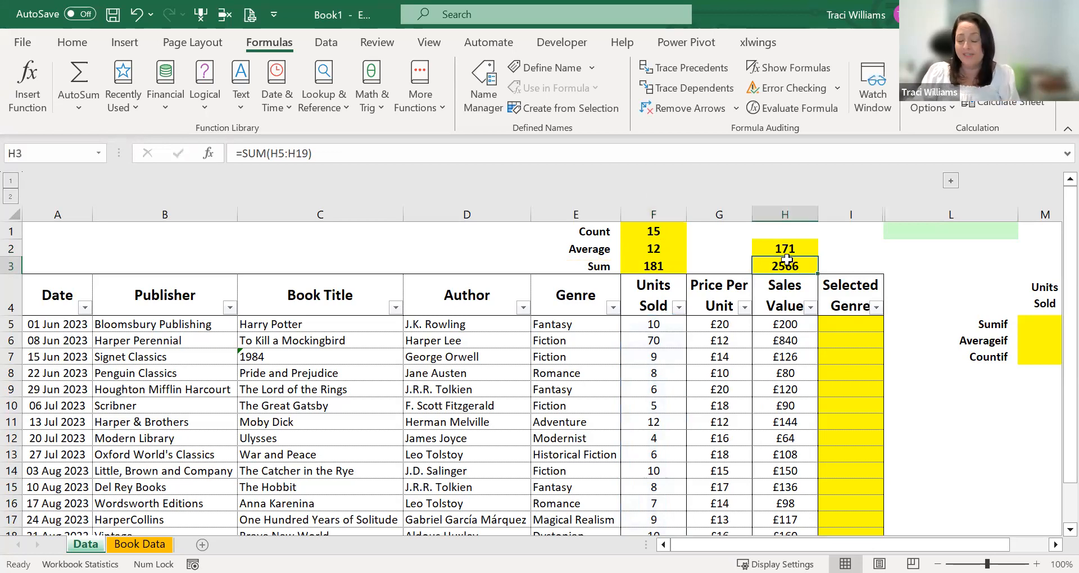
key(F2)
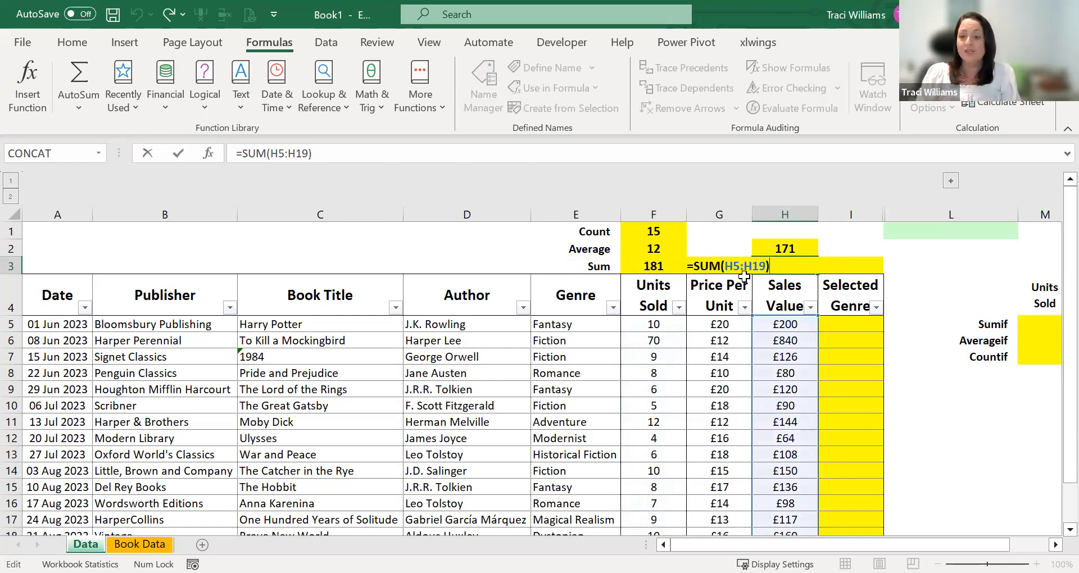
key(Escape)
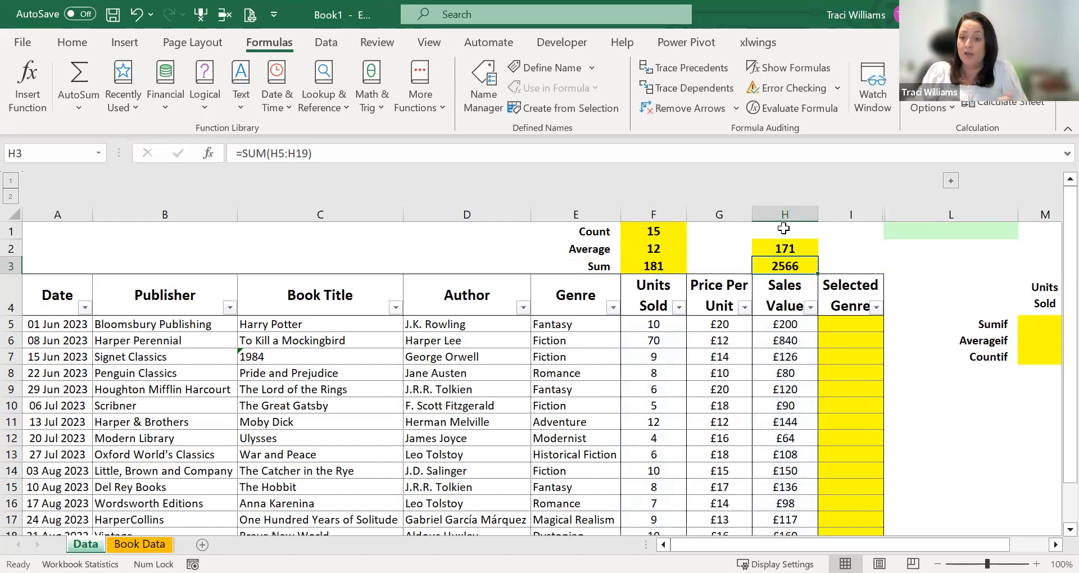
click(783, 248)
double_click(784, 248)
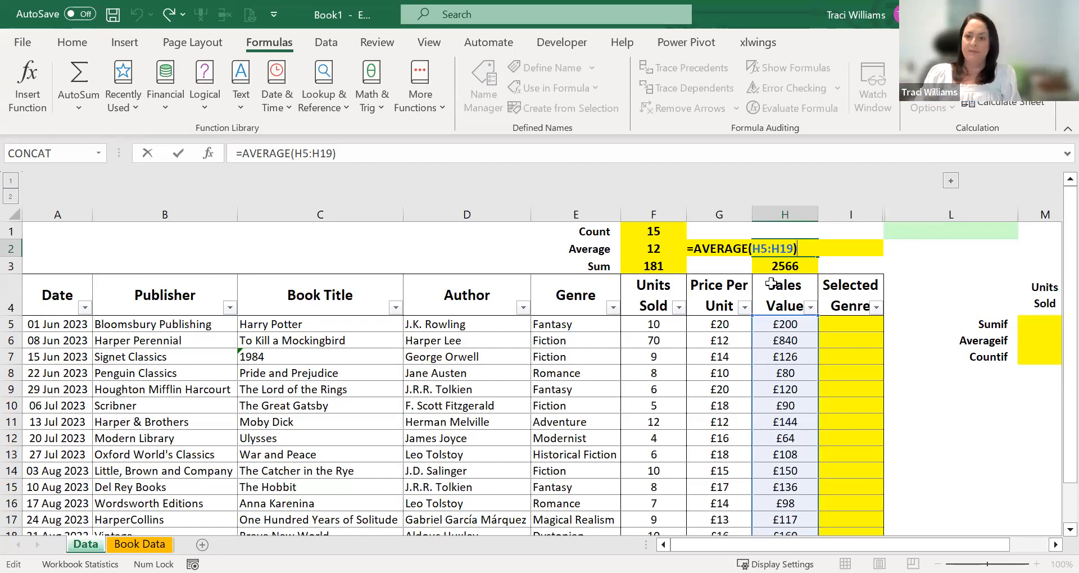
key(ctrl+Return)
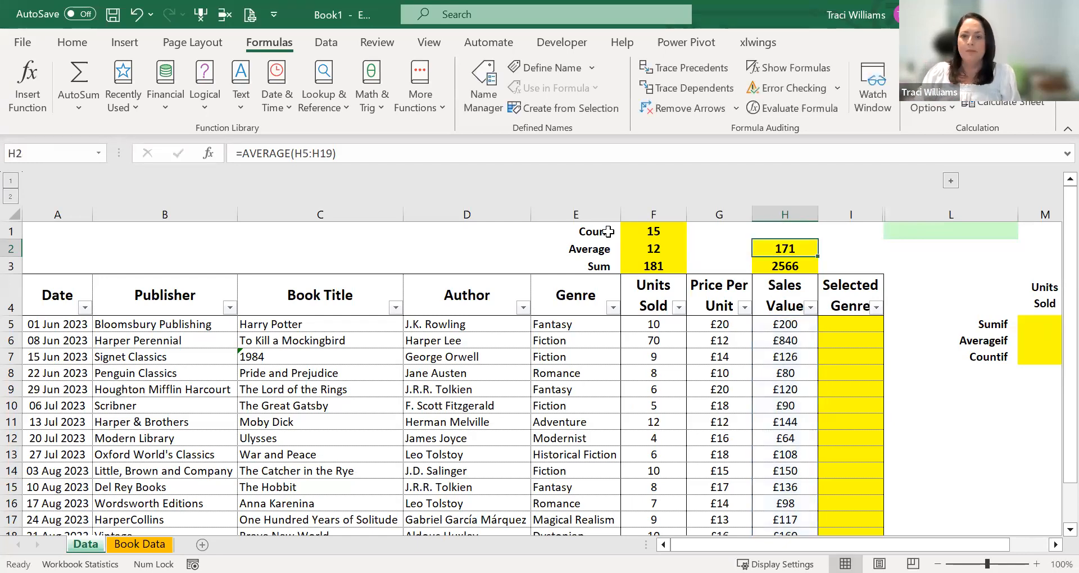
- Choose Fiction as the genre in the green selection cell L1
click(776, 230)
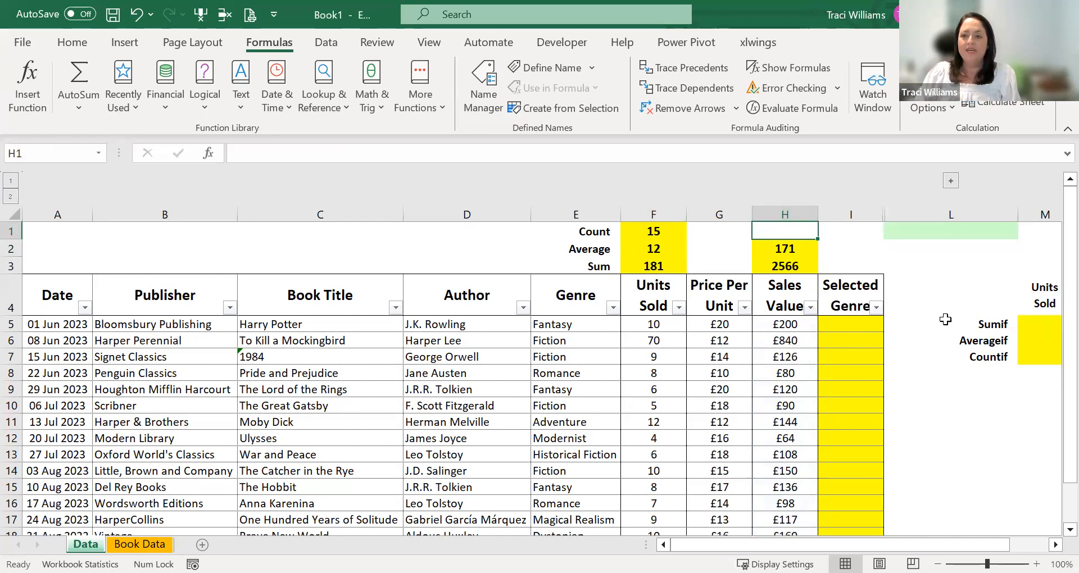
click(836, 300)
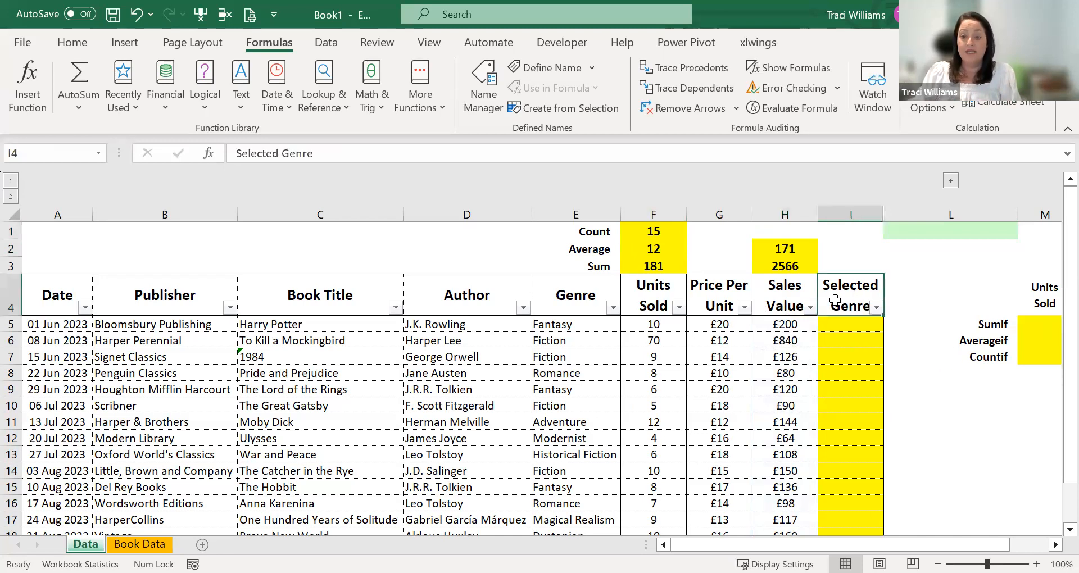
click(1056, 545)
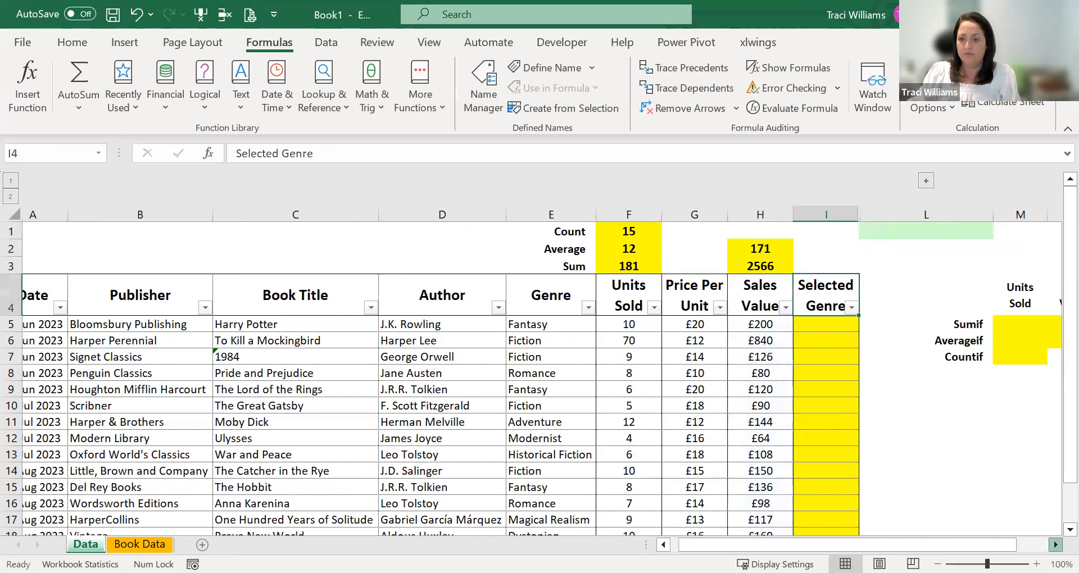
scroll(829, 401, right, 2)
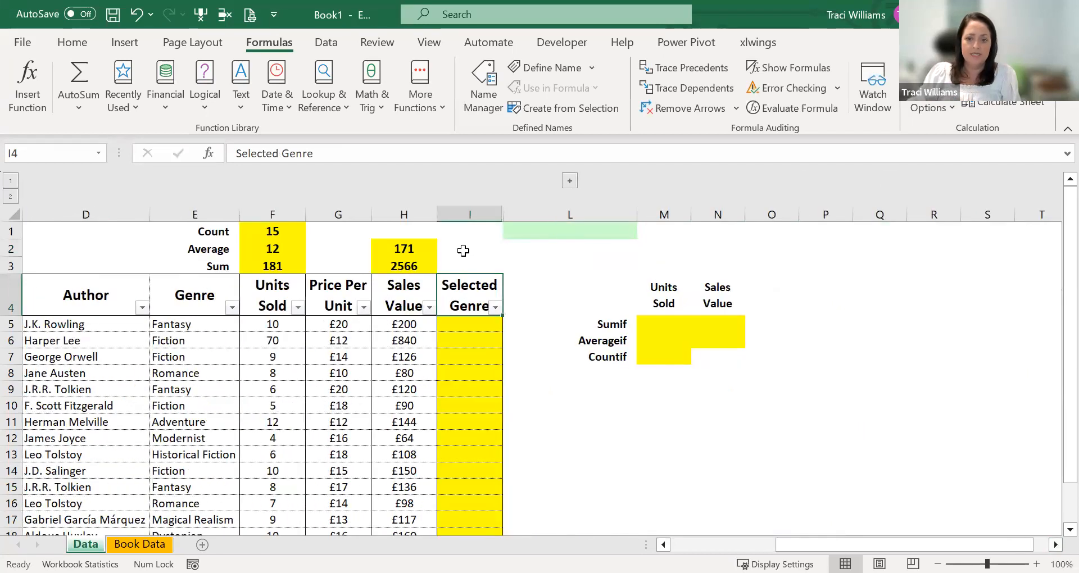
click(523, 231)
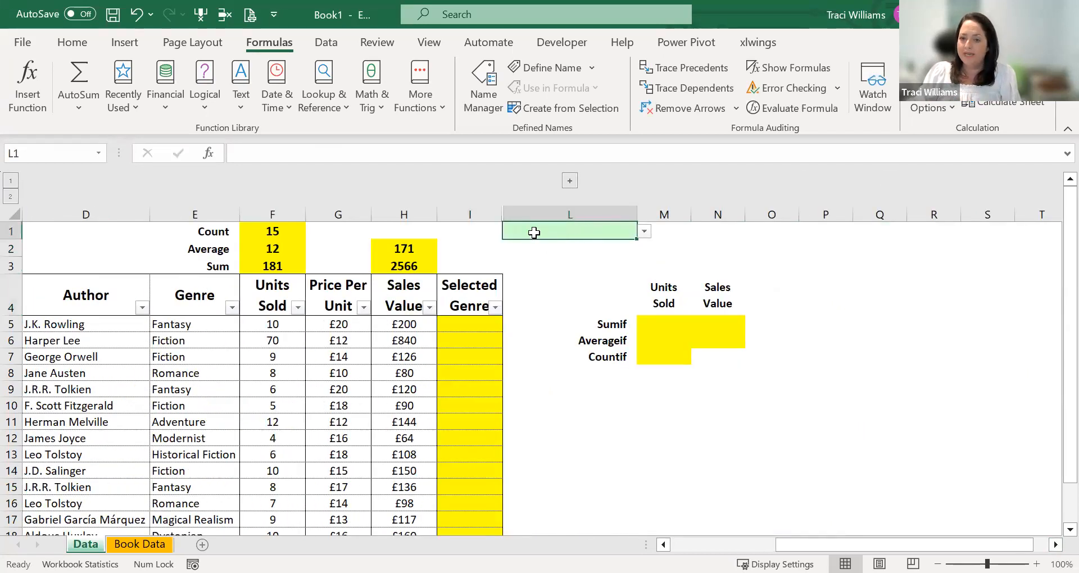
click(646, 231)
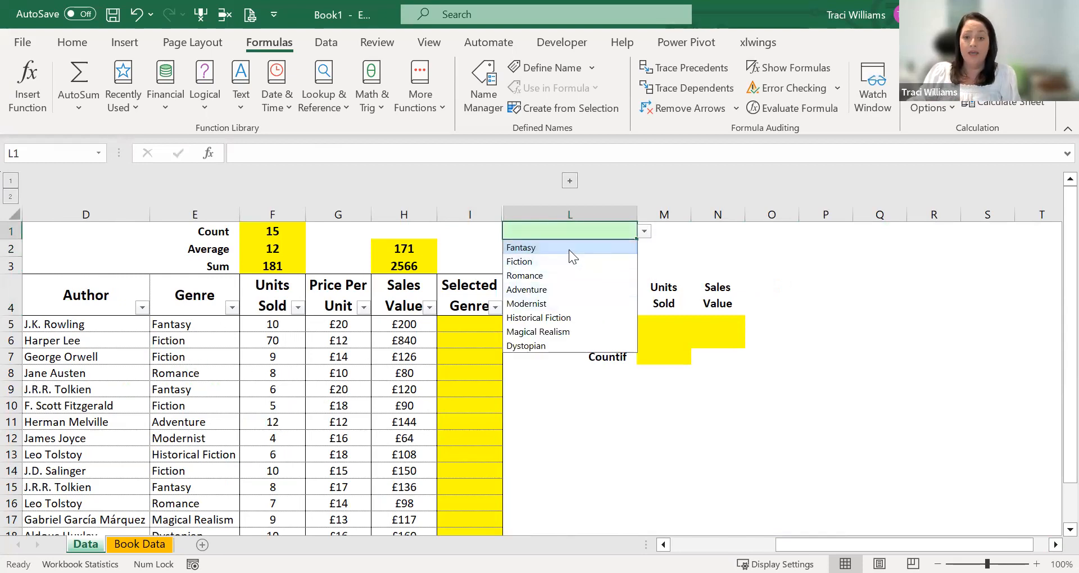
click(551, 261)
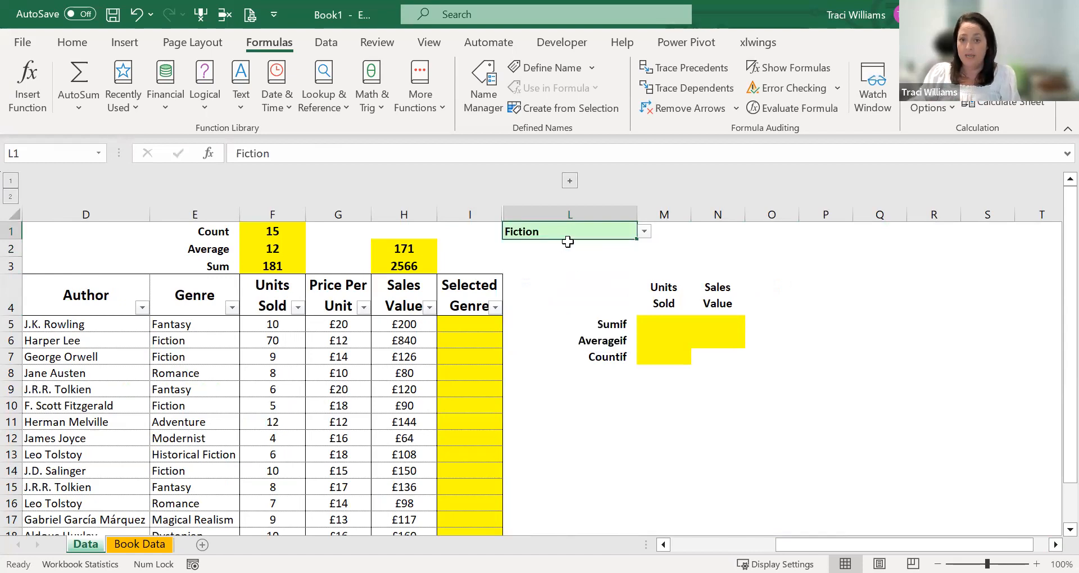
drag(466, 289, 454, 374)
click(467, 323)
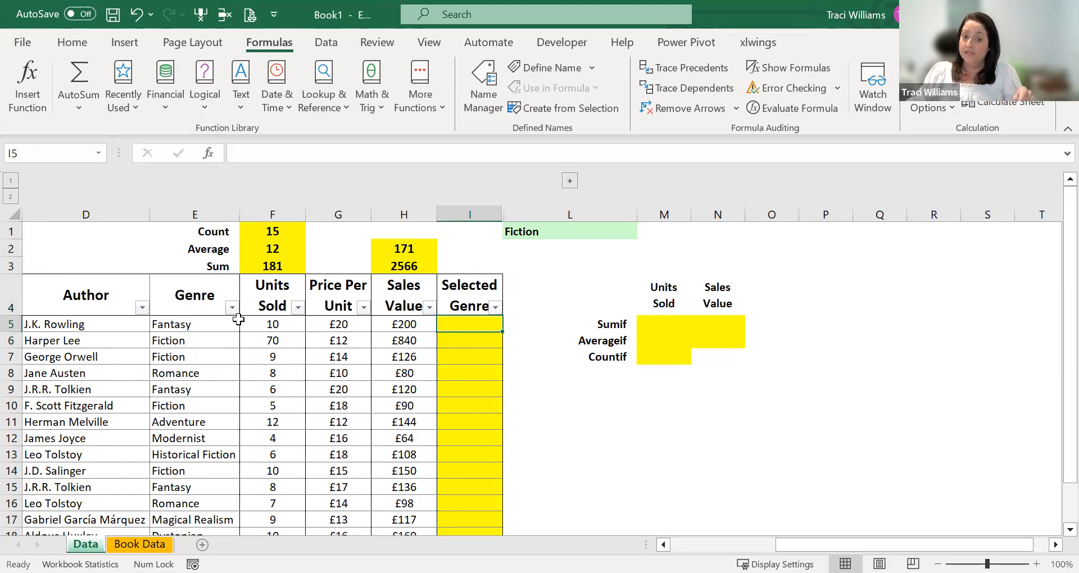
click(576, 226)
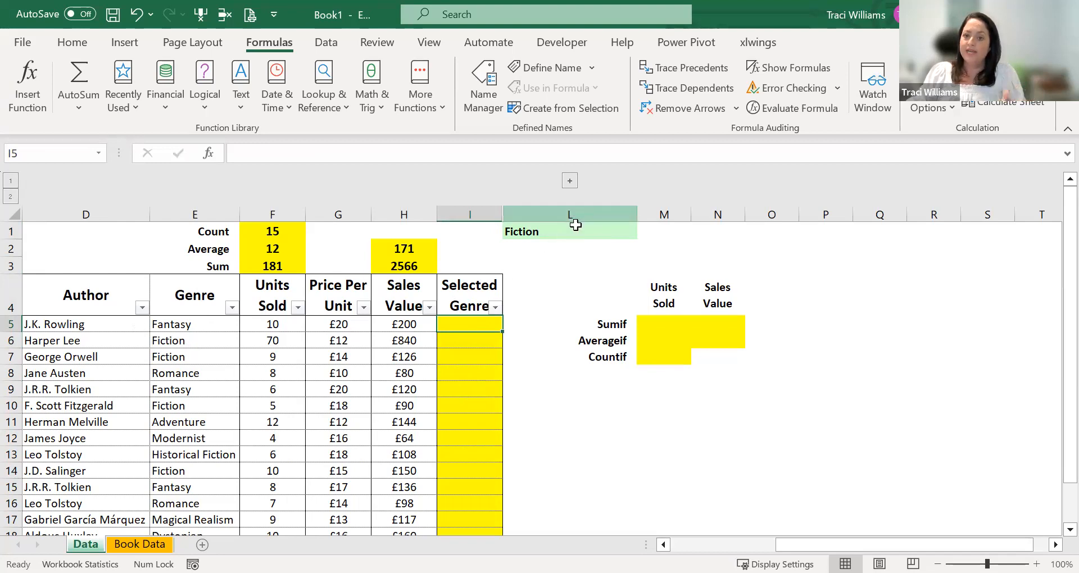
drag(471, 324, 470, 495)
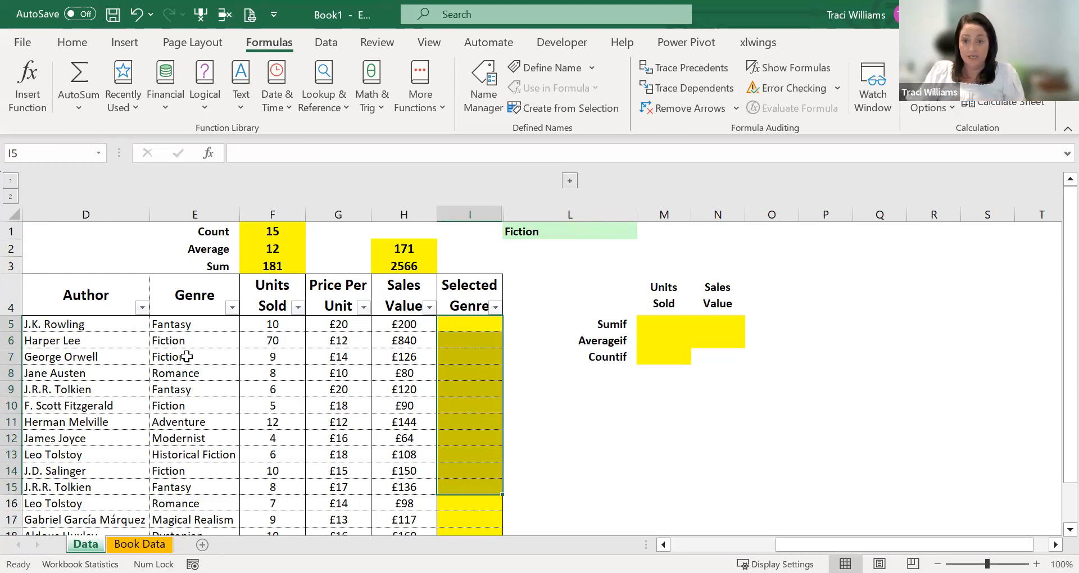
- Search the function library for "if" and insert the IF function in I5, the first Selected Genre cell
click(468, 322)
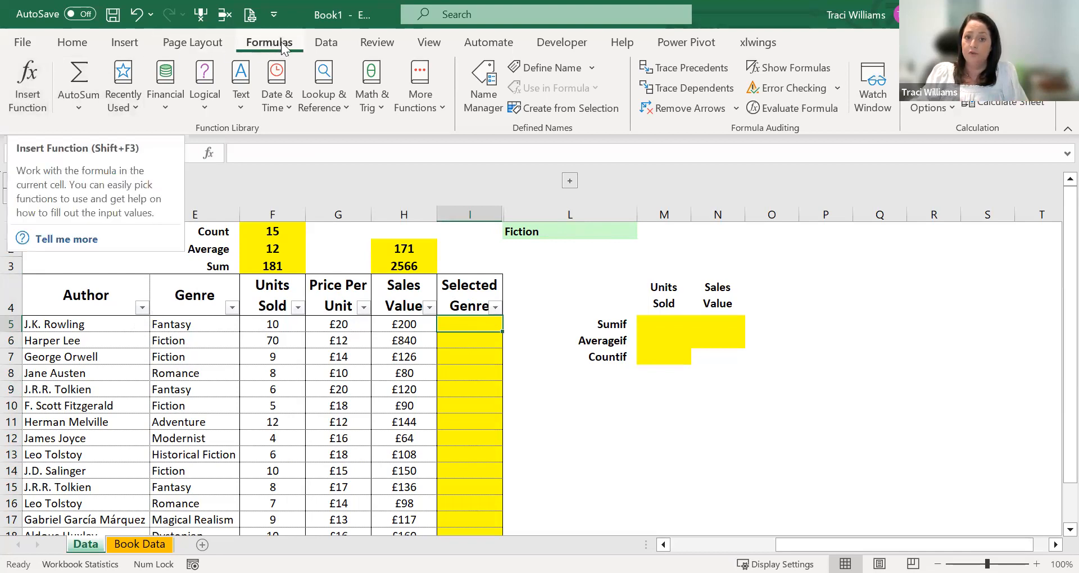
click(26, 85)
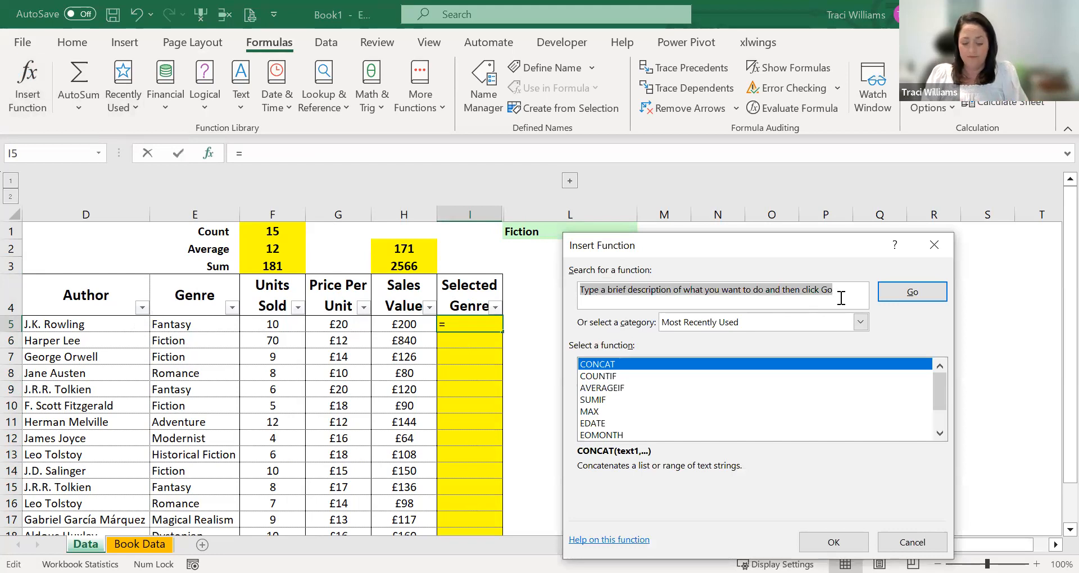
text(if)
click(894, 293)
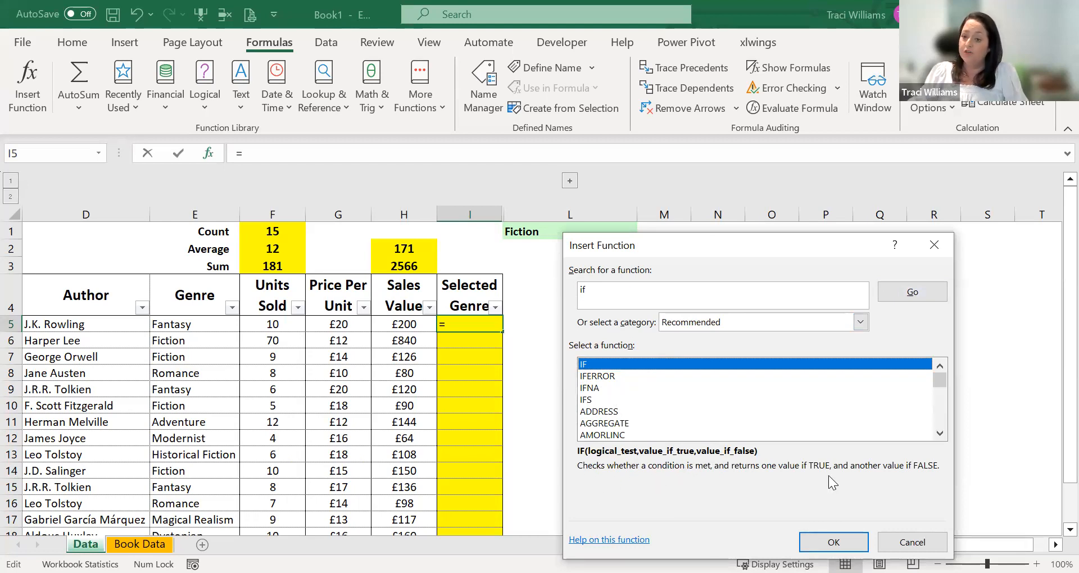
click(850, 540)
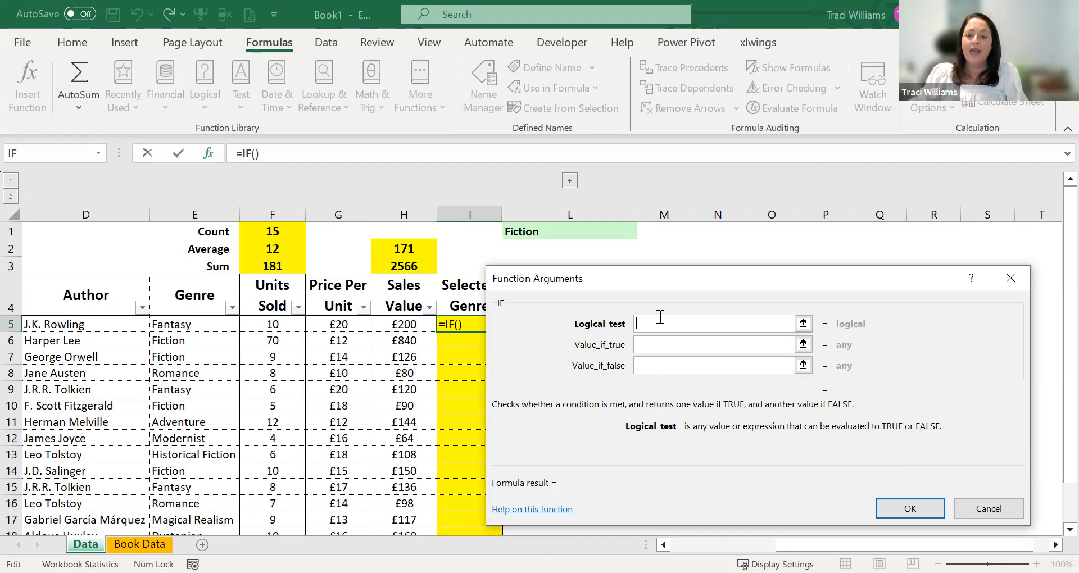
- Set the IF function's logical test to E5=$L$1, with the reference to the genre selection cell made absolute
click(193, 324)
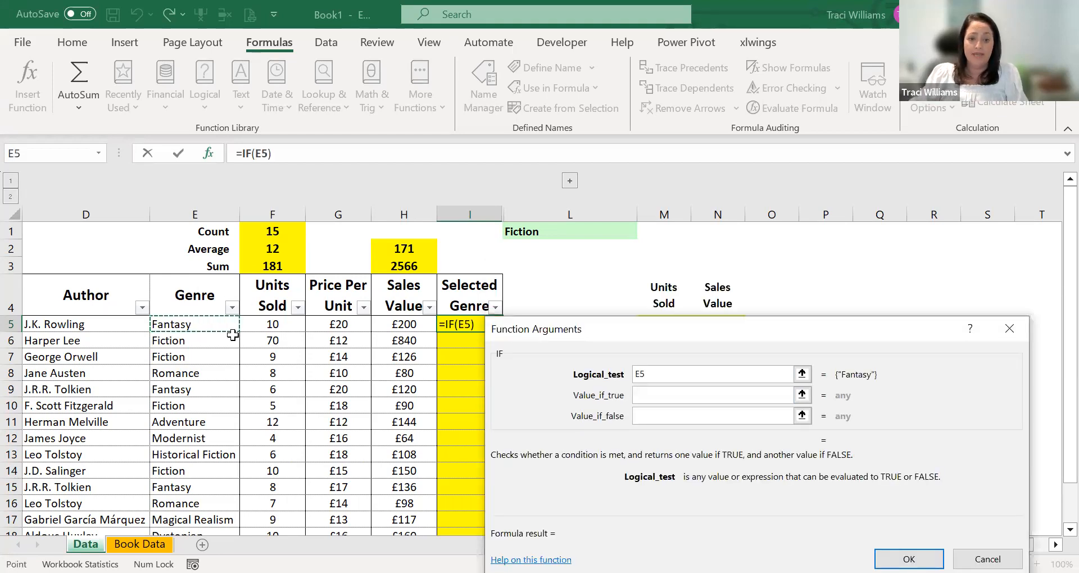
text(=)
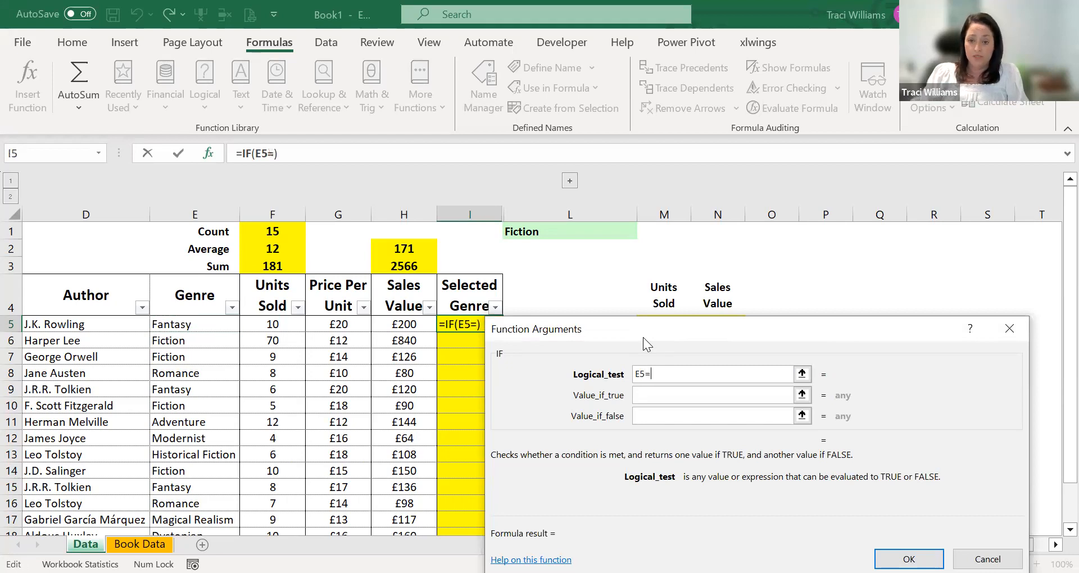
click(597, 229)
click(692, 395)
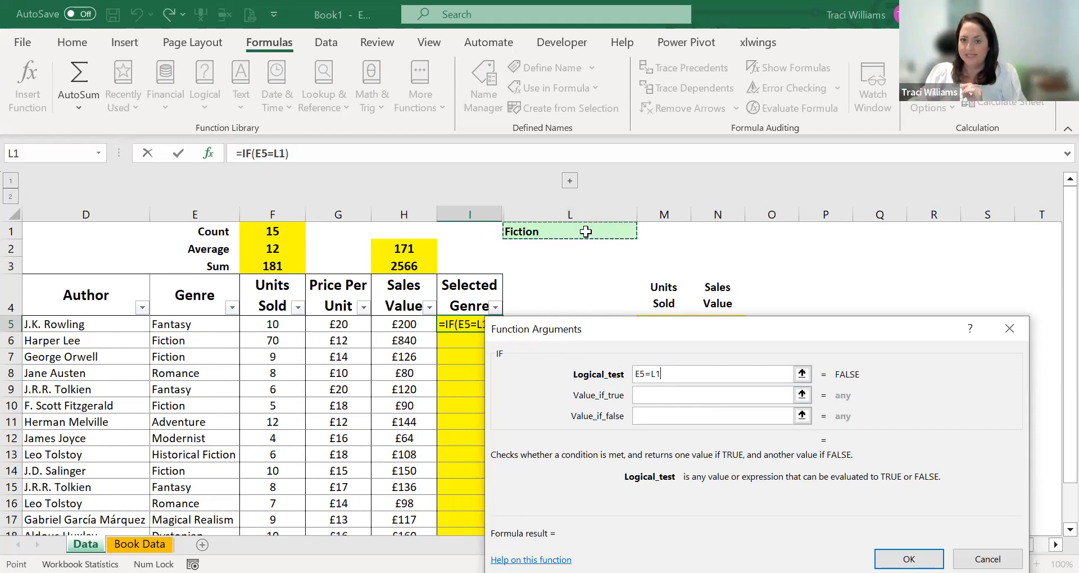
key(F4)
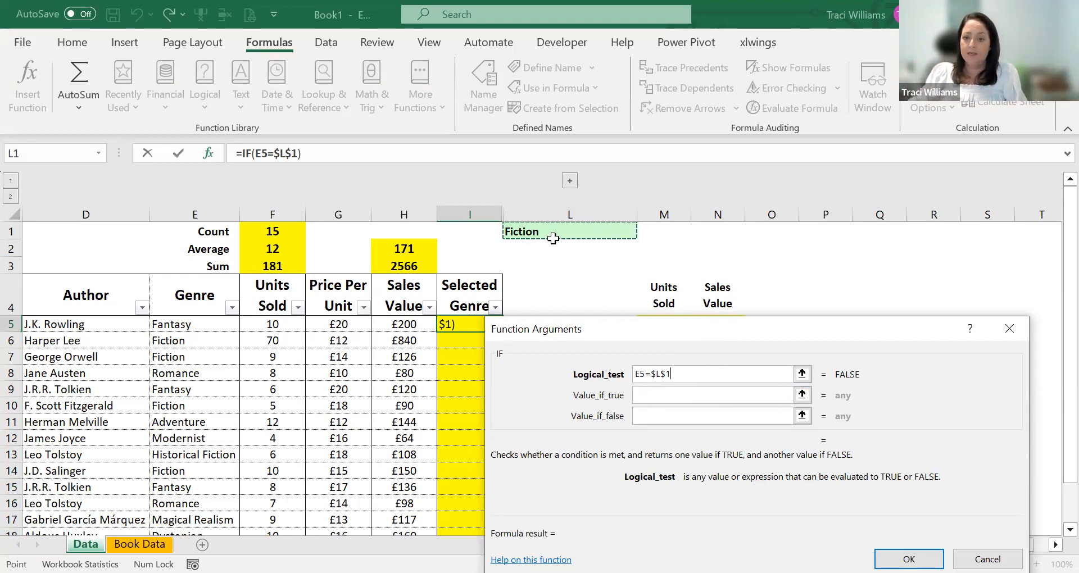
- Set the IF function to return Yes if true and No if false, and enter the formula in I5
click(646, 396)
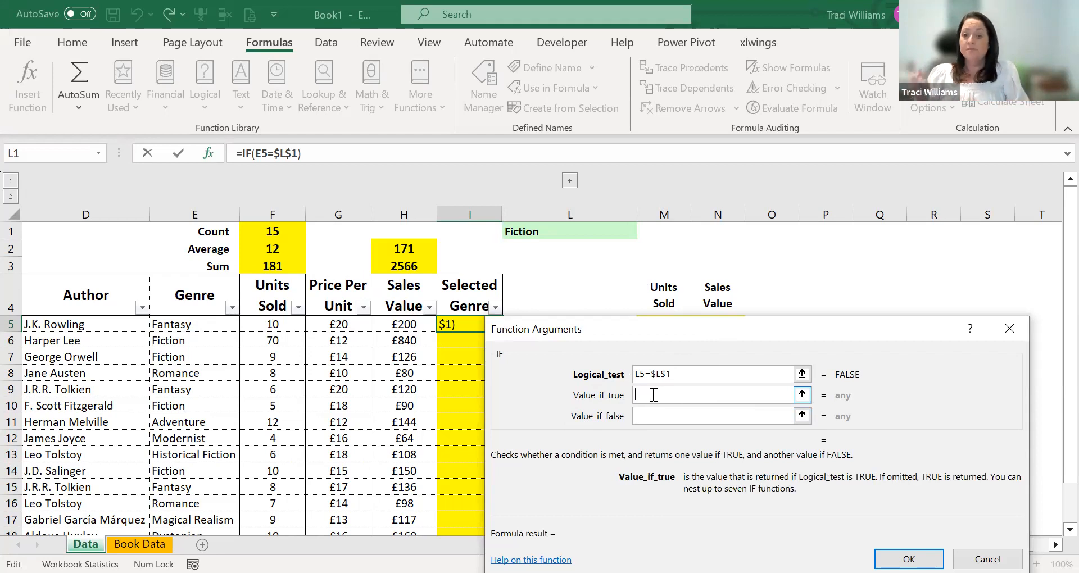
text(Yes)
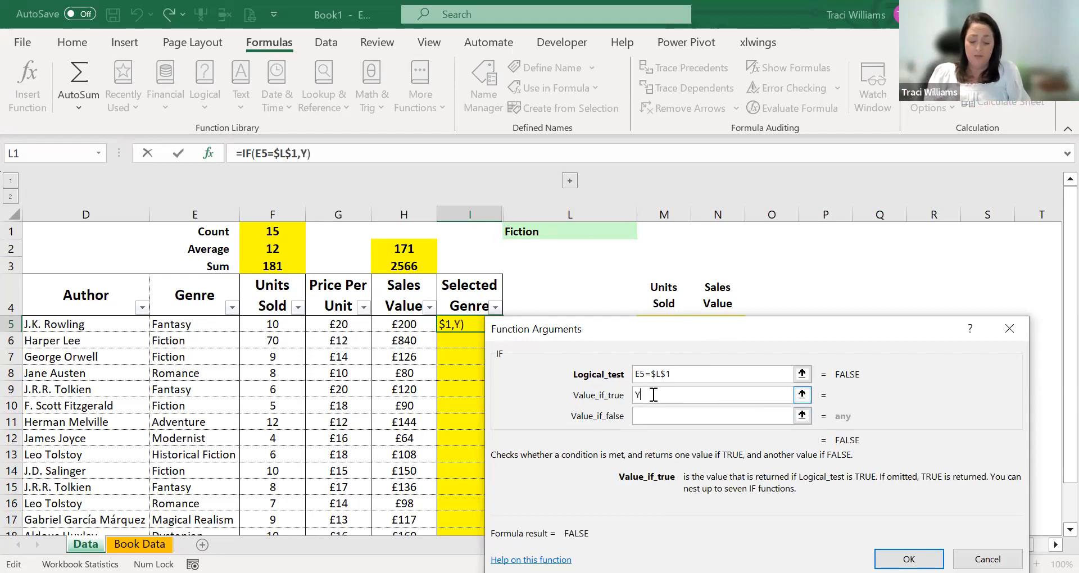
click(659, 414)
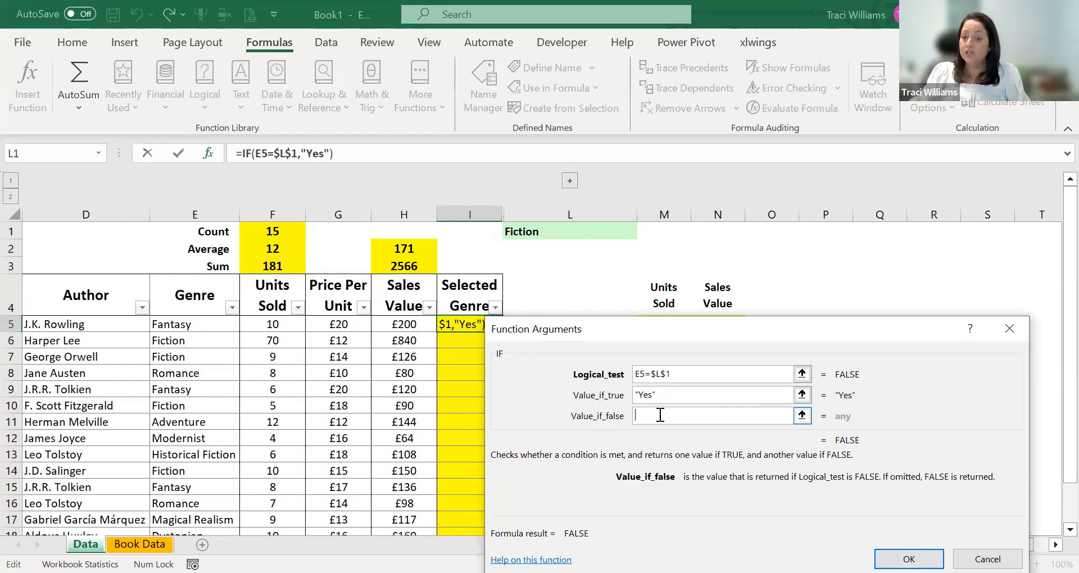
text(No)
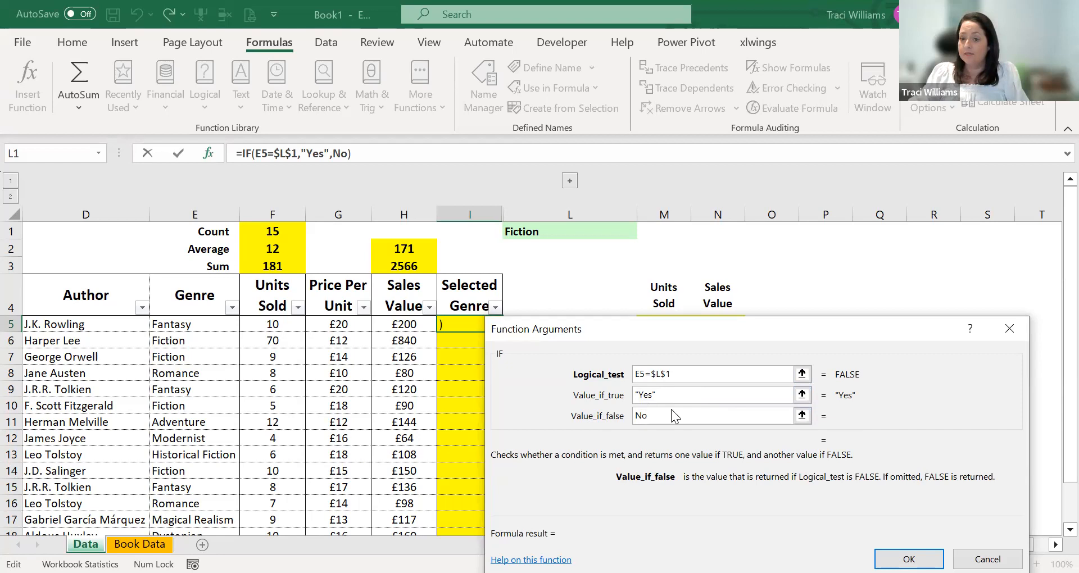
click(667, 394)
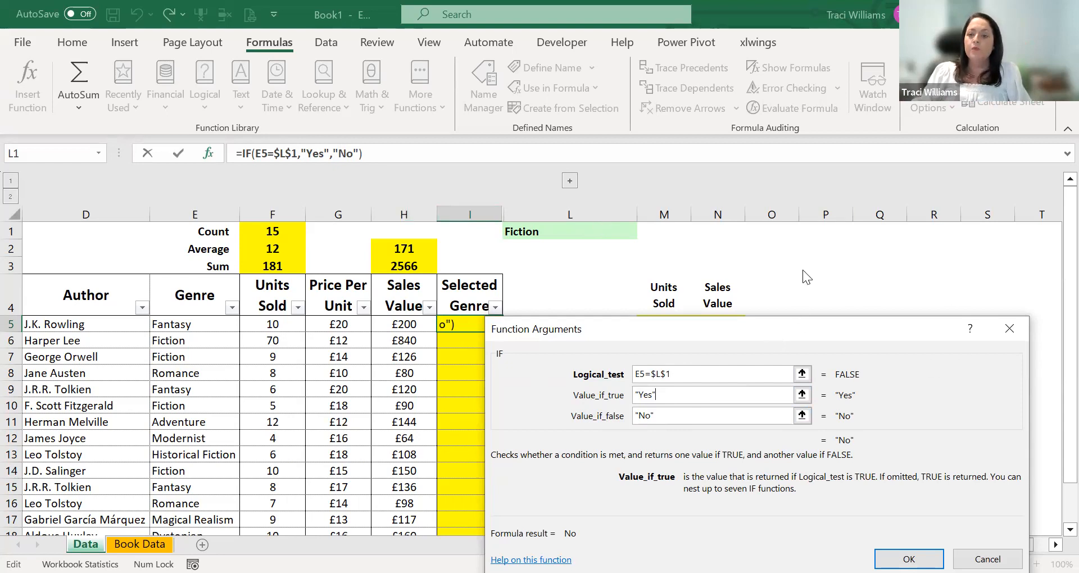
drag(753, 327, 786, 267)
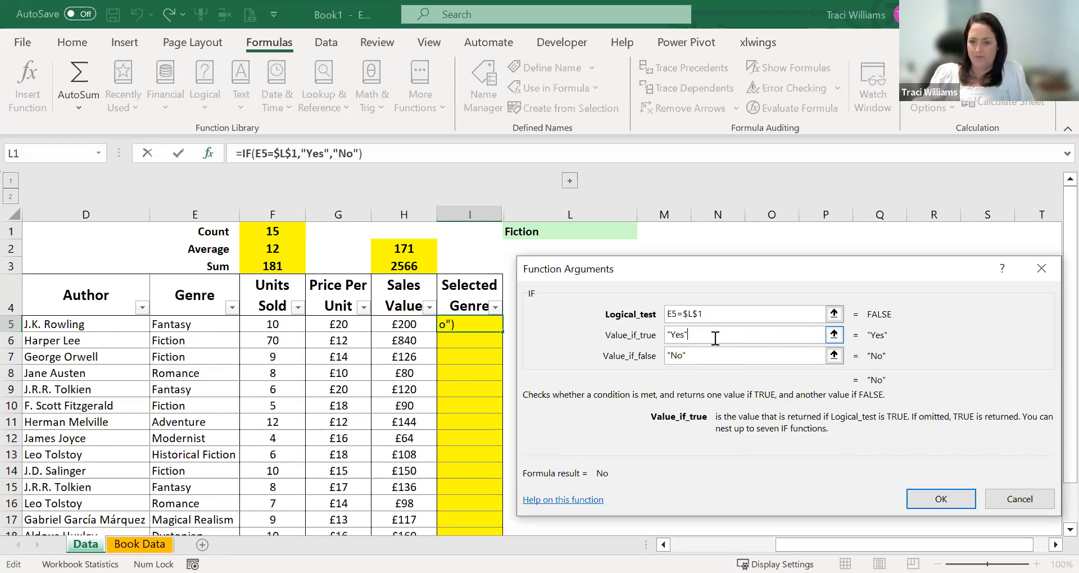
click(913, 499)
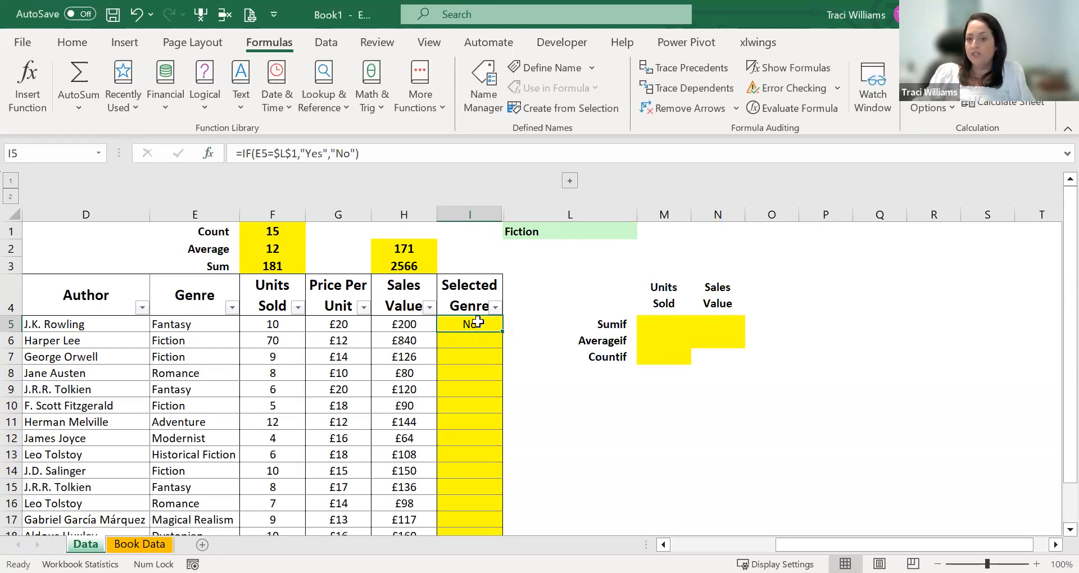
- Copy the IF formula from I5 to the remaining Selected Genre cells, I6:I19
key(ctrl+c)
drag(478, 341, 477, 343)
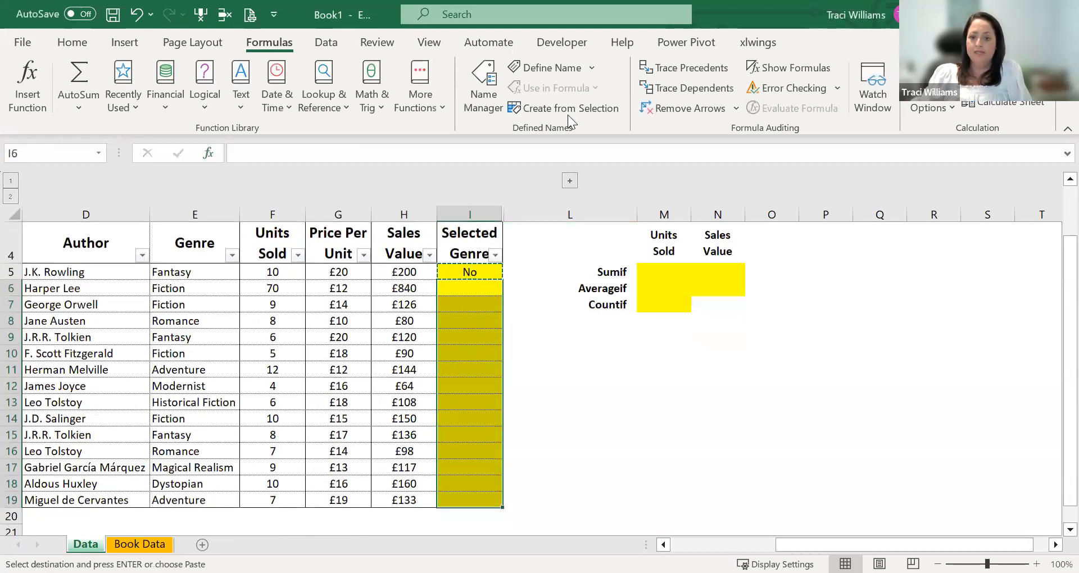
key(ctrl+v)
- Check the Selected Genre formulas in I6, I10 and I14 against their genres, and inspect the cell references in I5
click(475, 289)
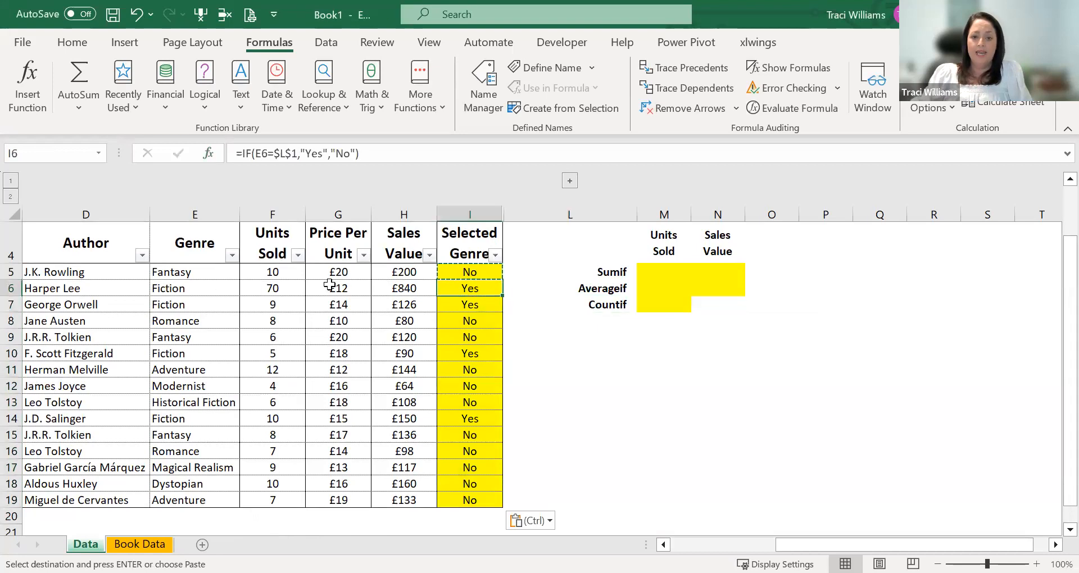
click(477, 353)
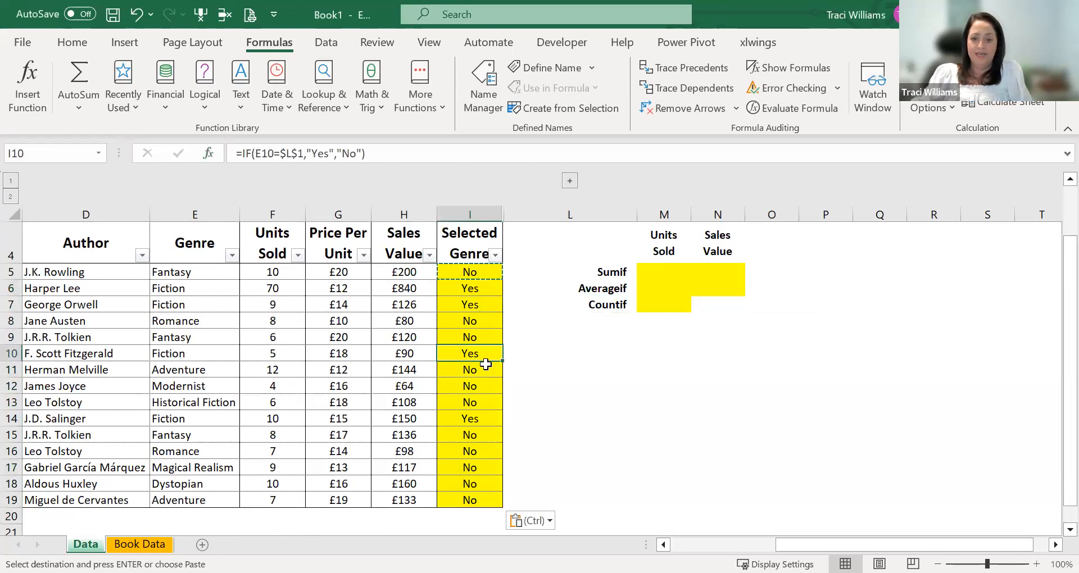
click(468, 420)
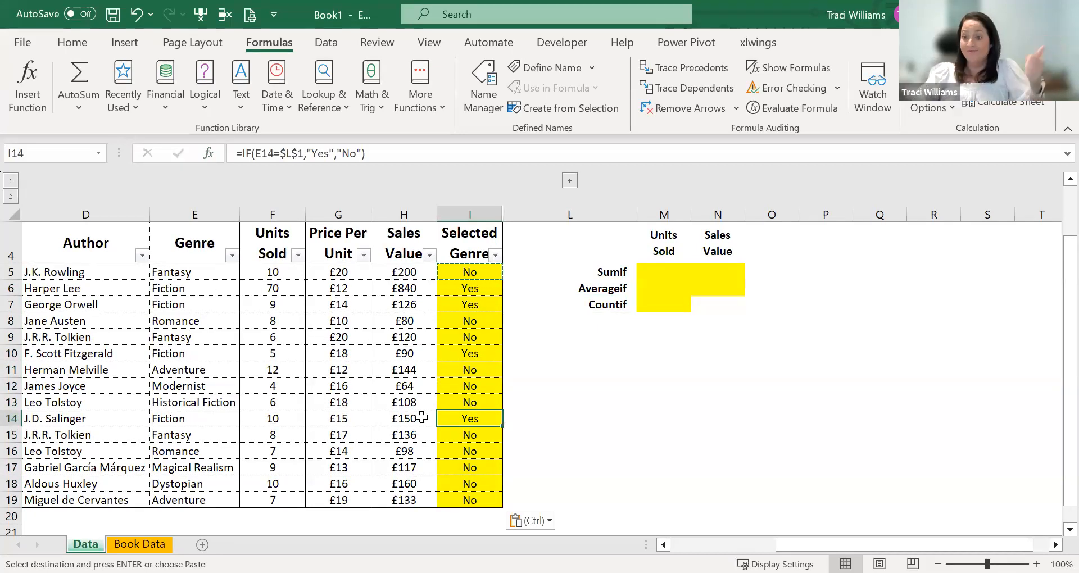
scroll(494, 338, up, 1)
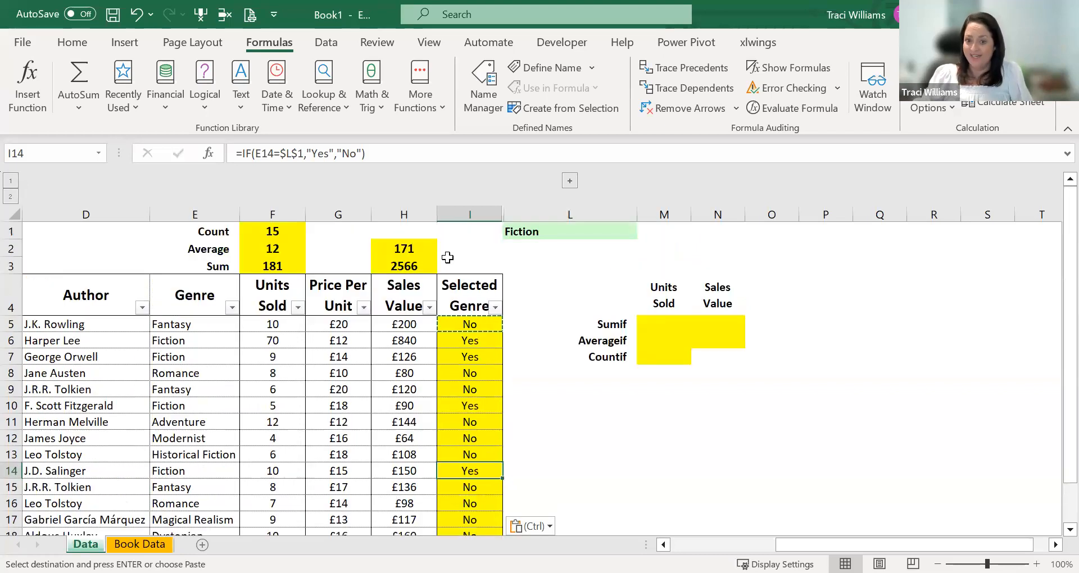
click(465, 304)
click(472, 325)
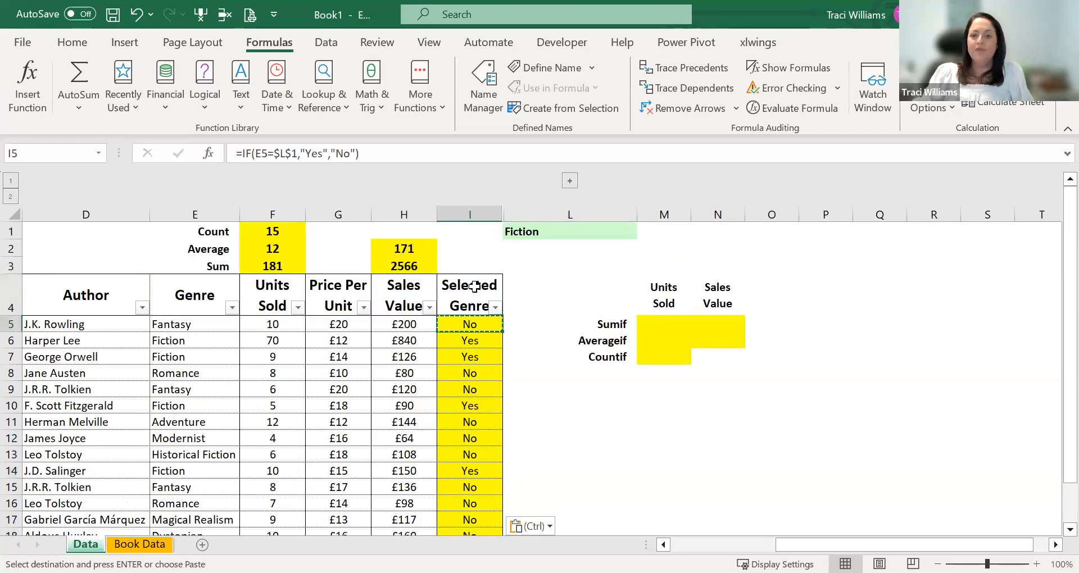
double_click(468, 325)
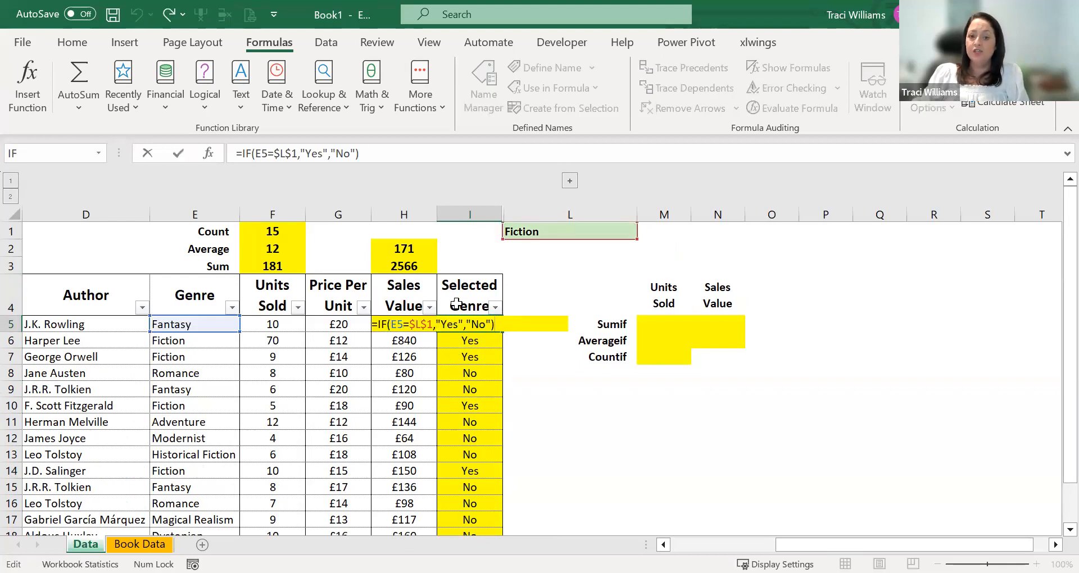
key(Escape)
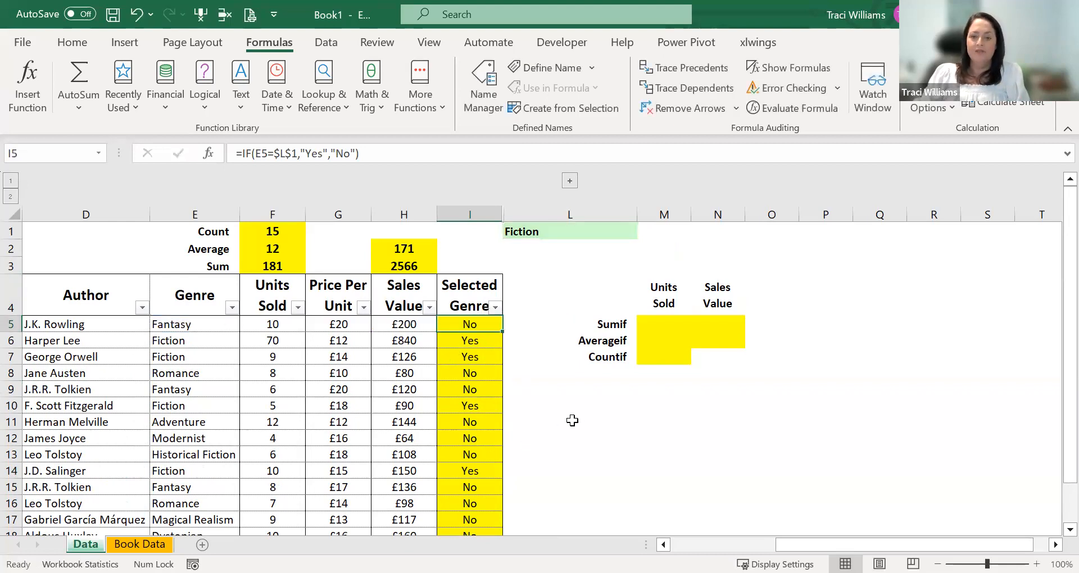
- Review the Sumif row label and the Units Sold and Sales Value headings of the empty conditional summary block
click(662, 328)
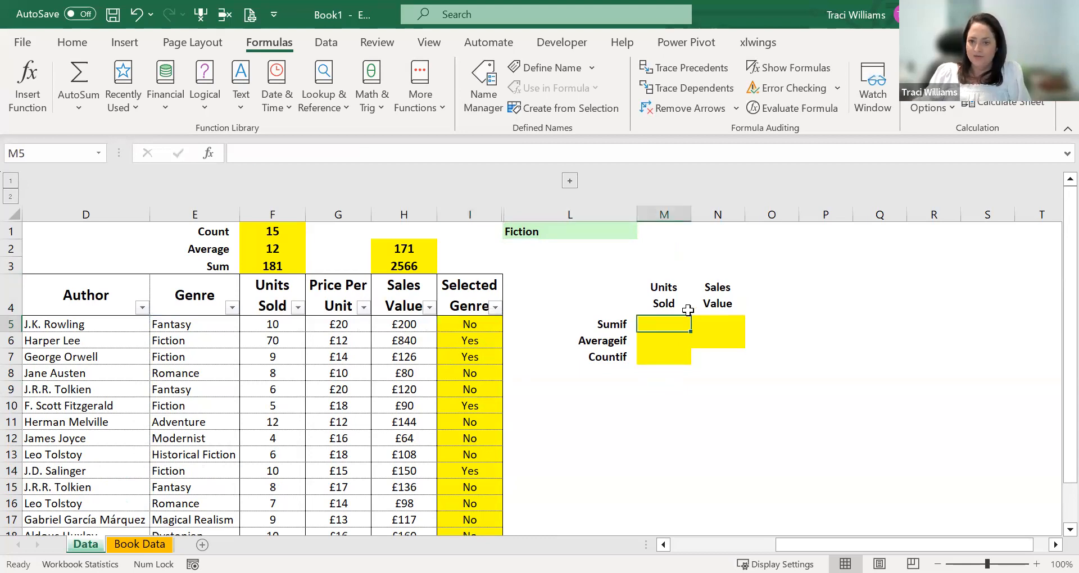
click(602, 325)
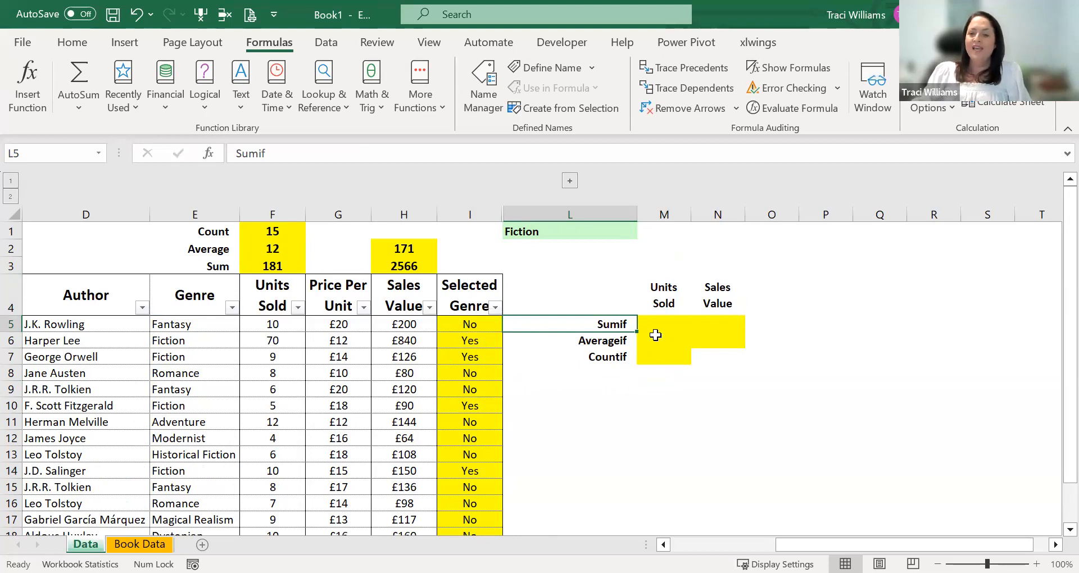
click(655, 311)
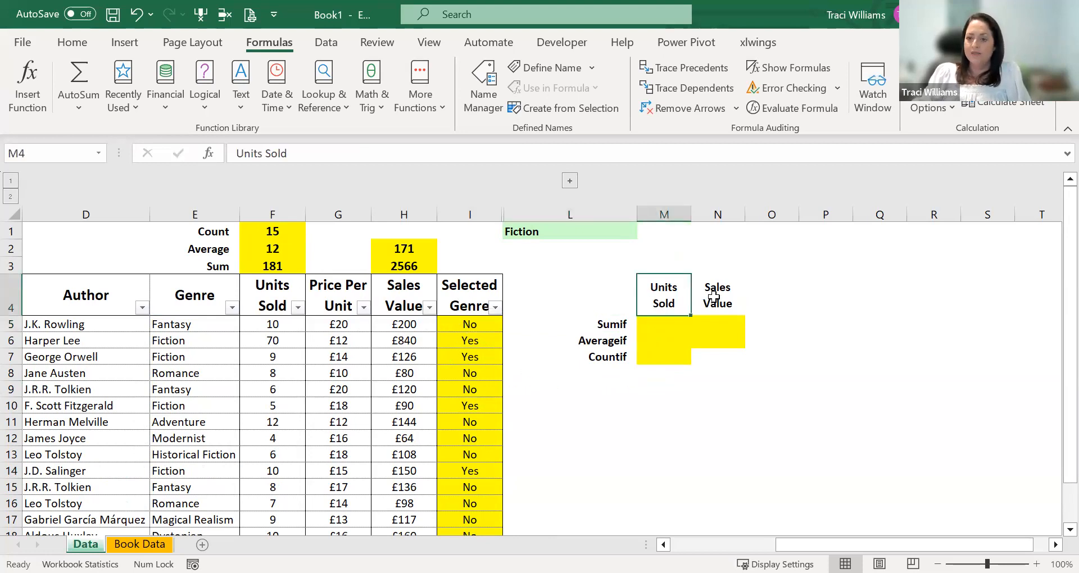
click(707, 300)
- Search the function library for "sumif" and insert the SUMIF function in M5 under Units Sold
click(653, 324)
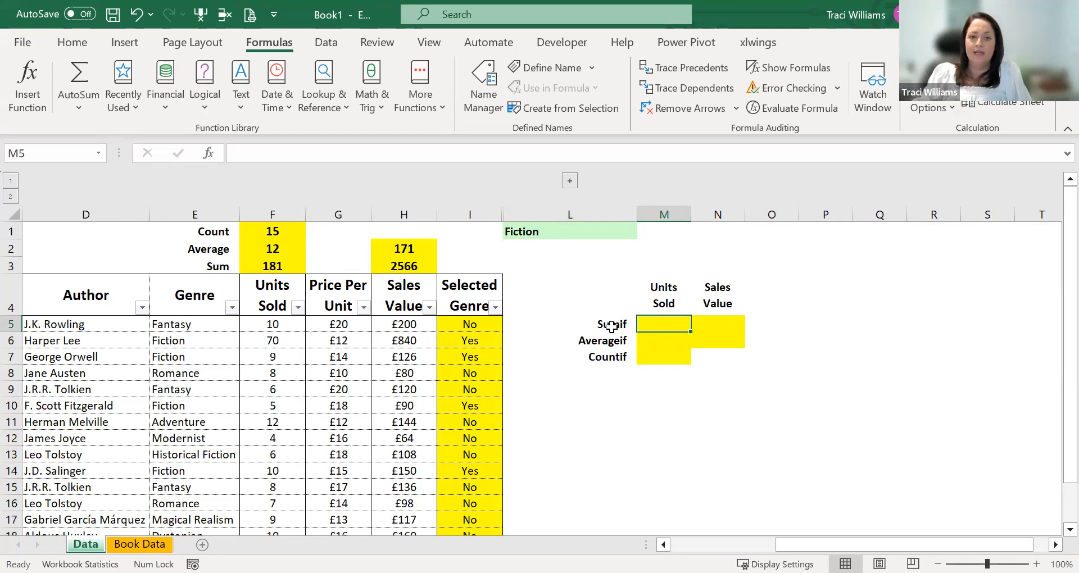
click(24, 83)
text(sumif)
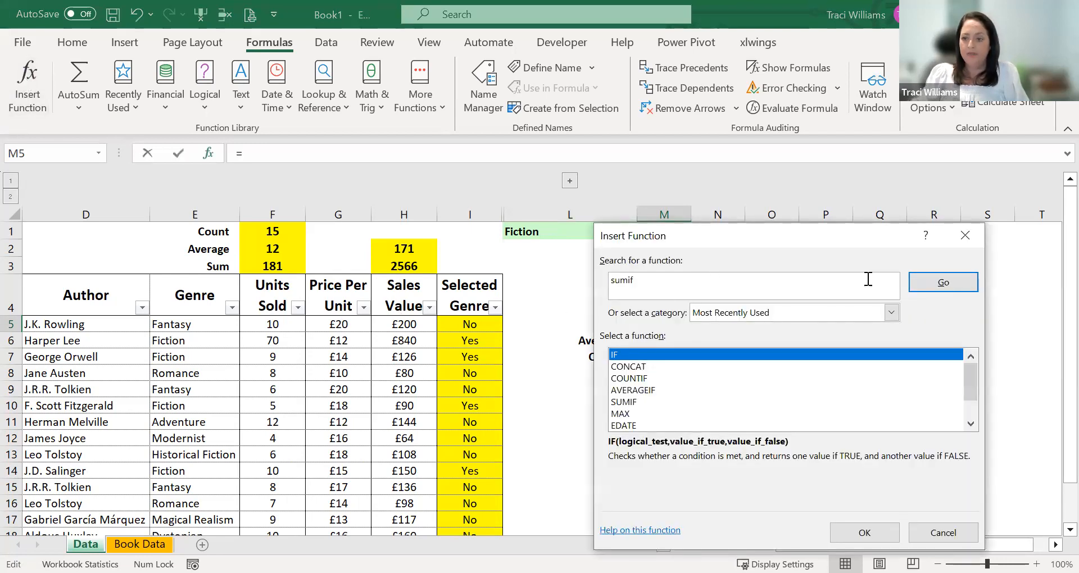
key(Return)
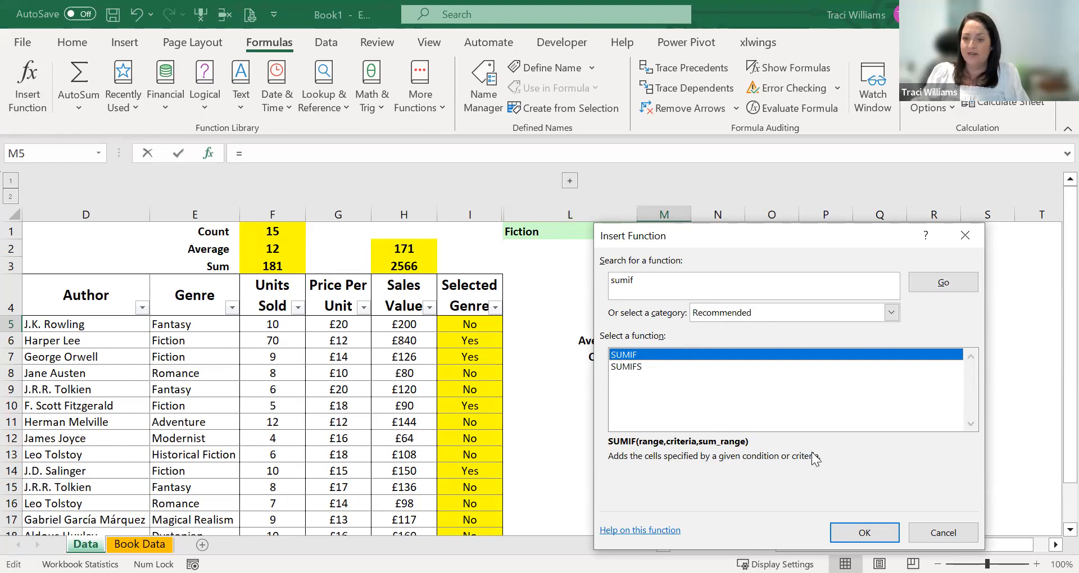
click(864, 532)
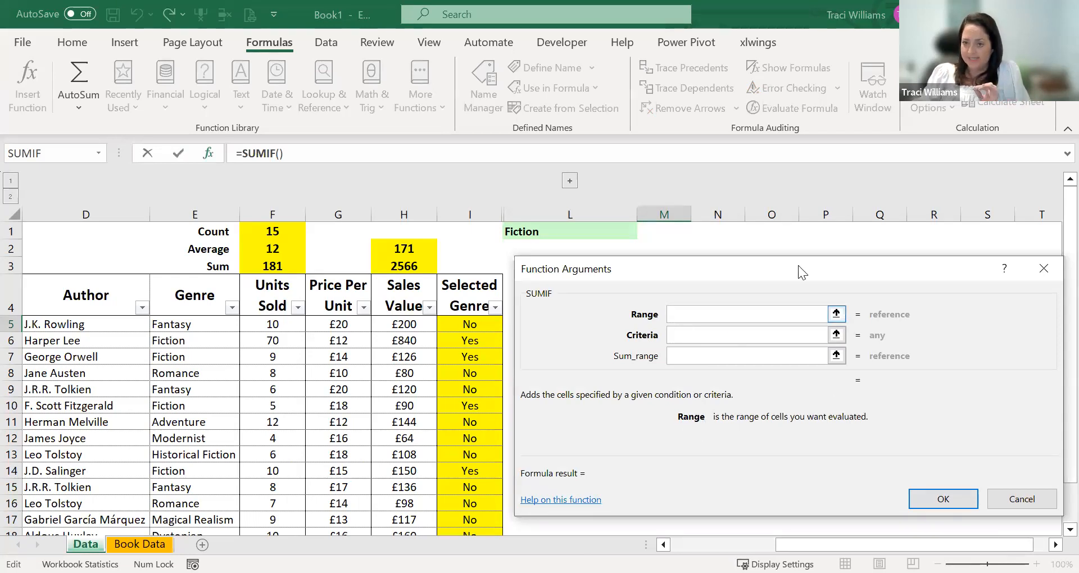
- Set the SUMIF range in M5 to the Genre cells E5:E19 and its criteria to L1
drag(798, 272, 781, 380)
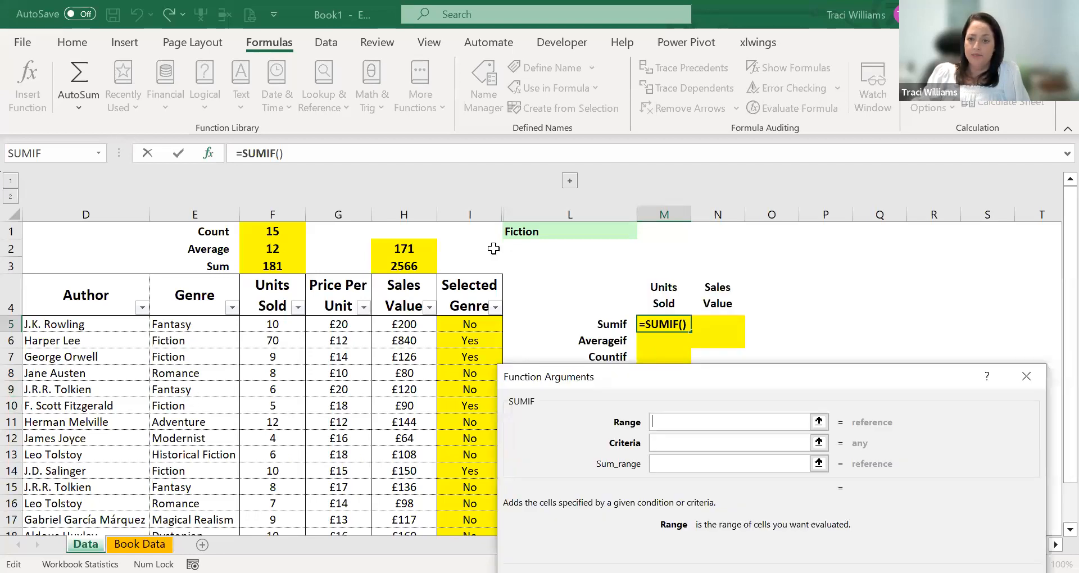
click(201, 330)
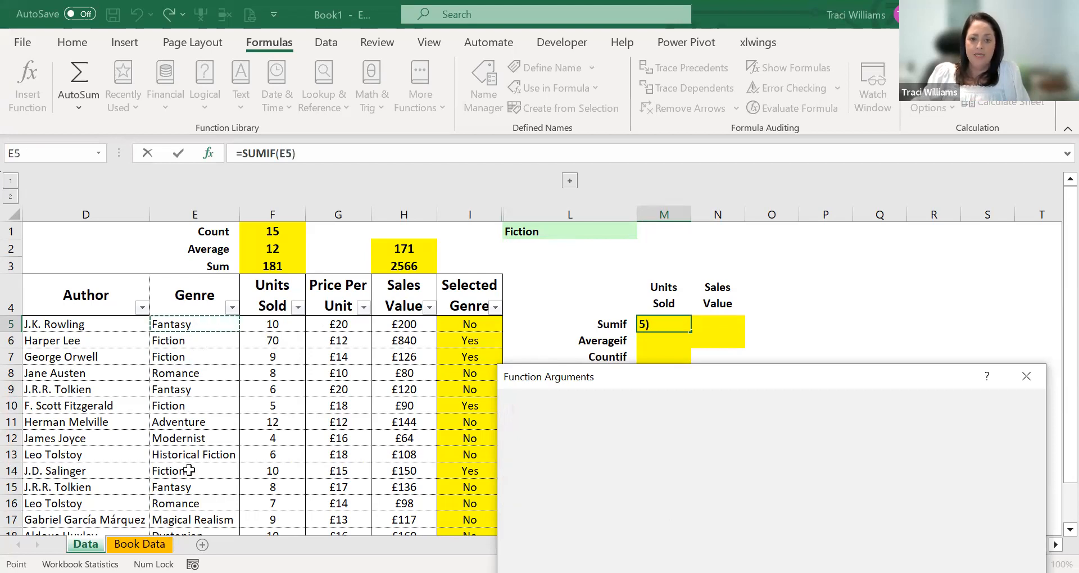
key(ctrl+shift+Down)
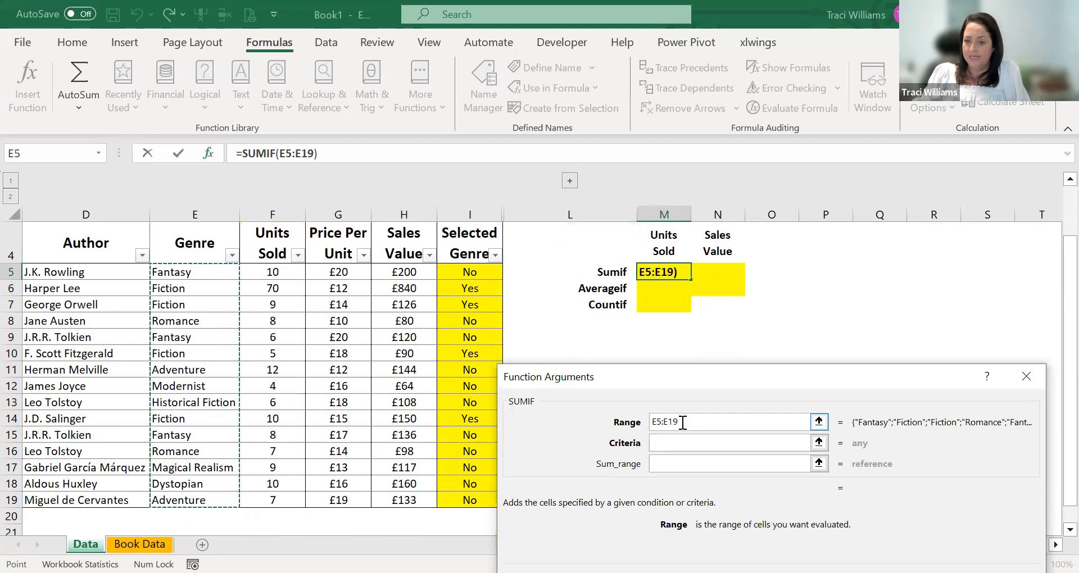
click(674, 445)
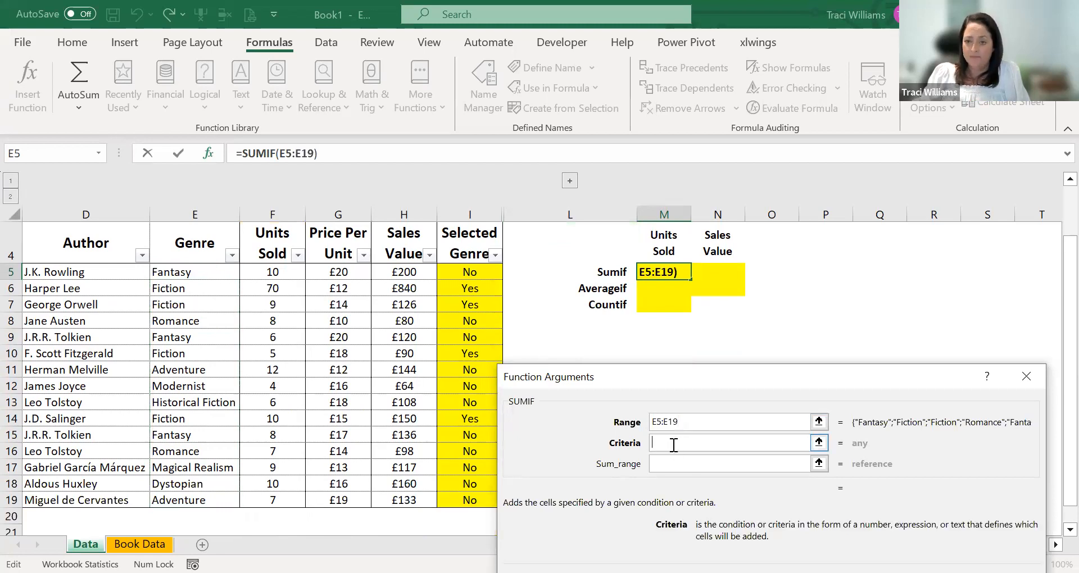
scroll(573, 281, up, 1)
click(573, 232)
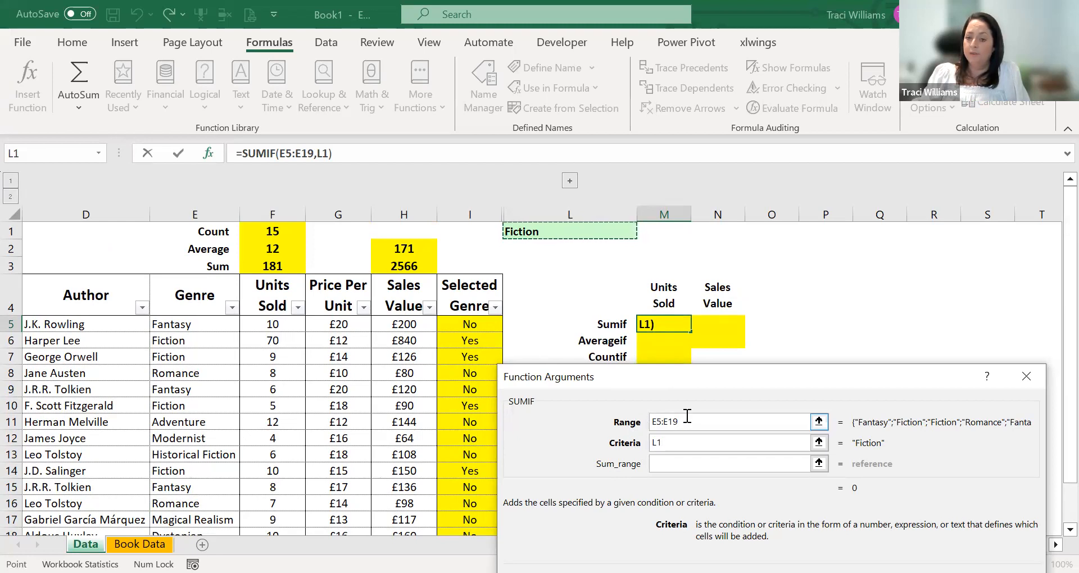
- Complete the SUMIF in M5 with the Units Sold cells F5:F19 as sum range and inspect its cell references
click(666, 463)
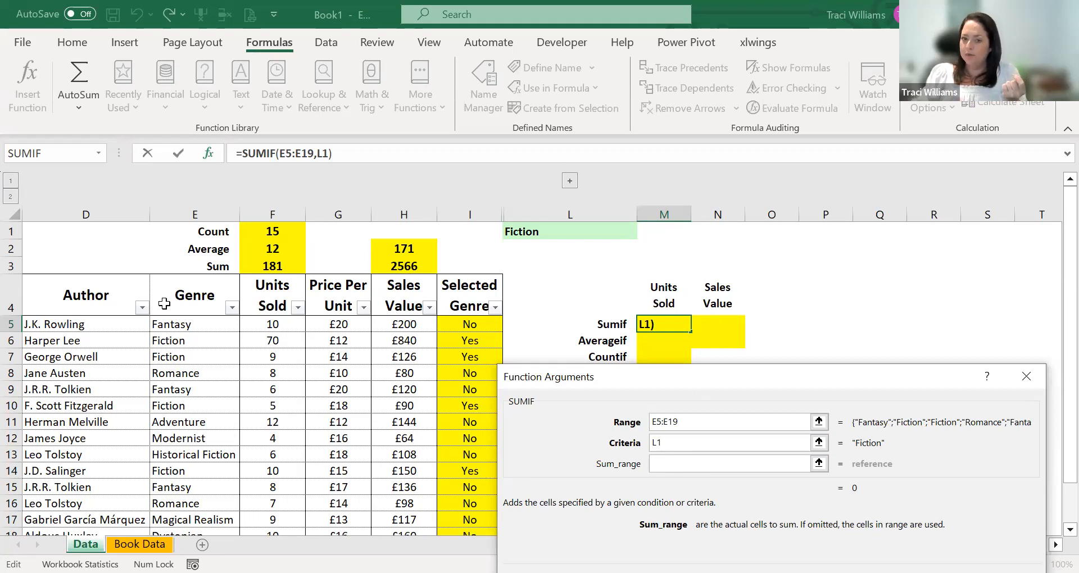
click(253, 327)
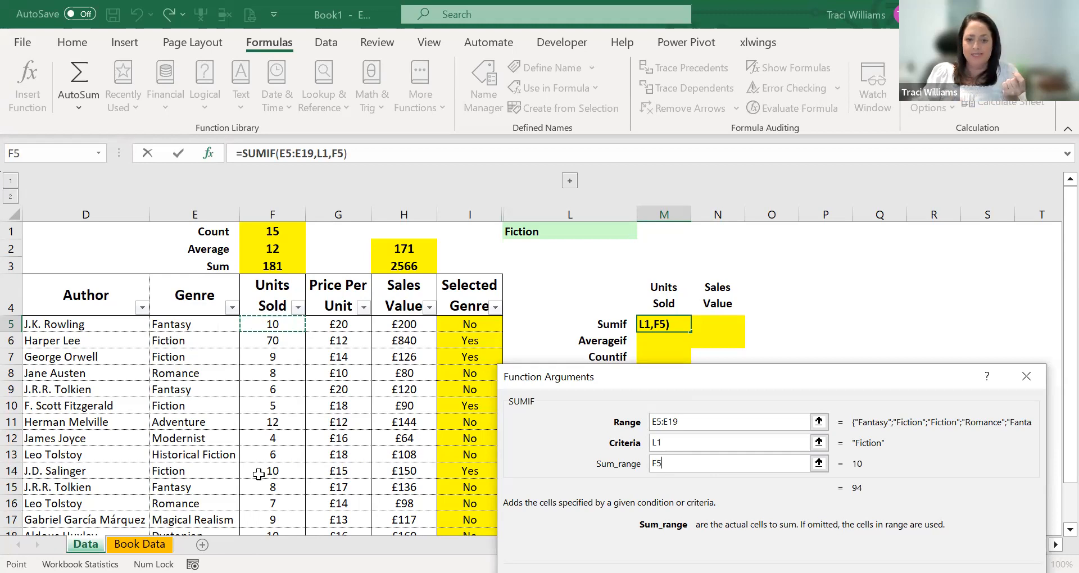
key(ctrl+shift+Down)
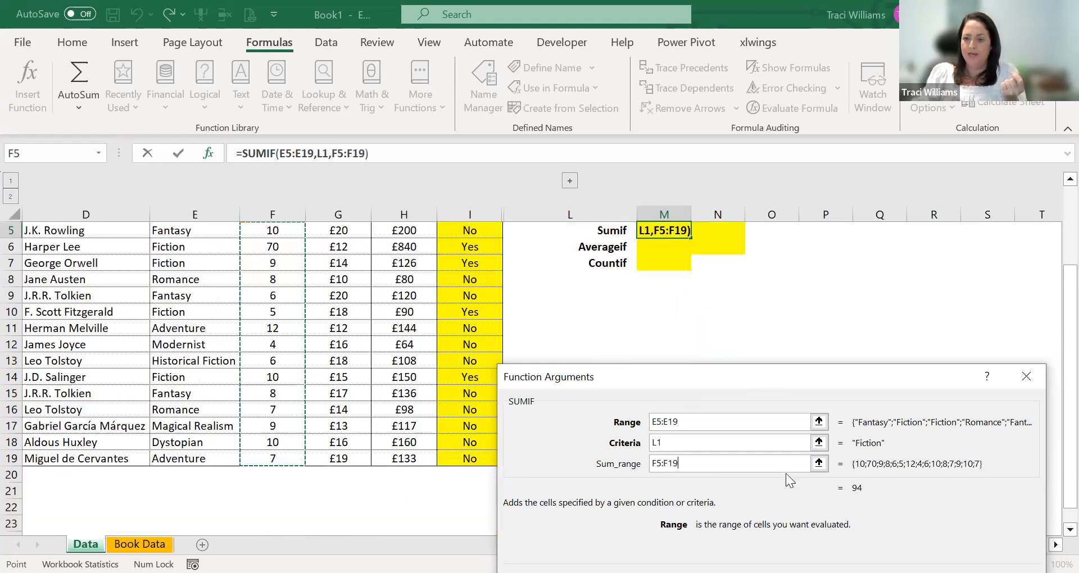
key(Return)
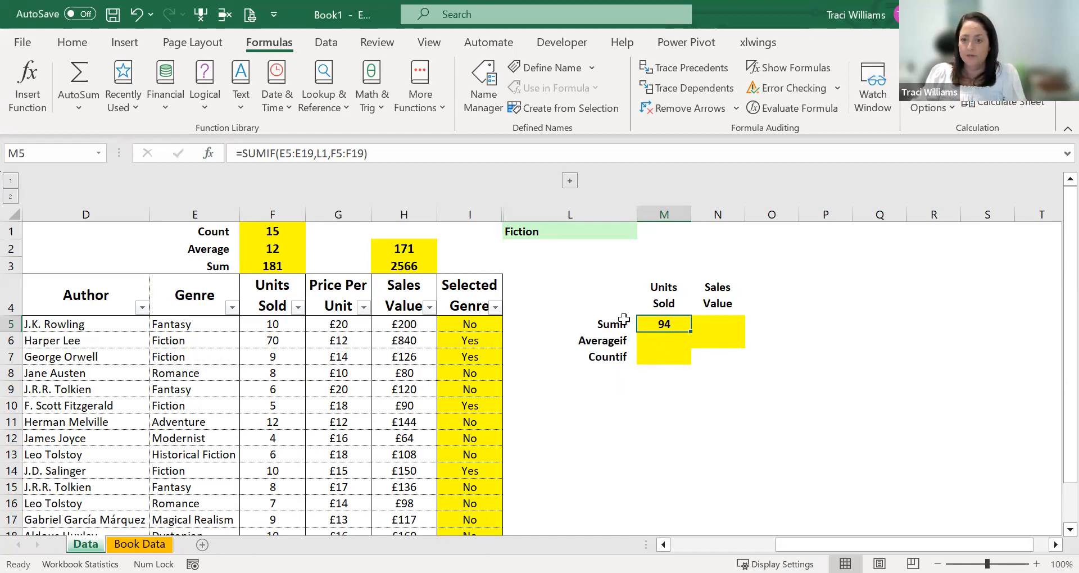
key(F2)
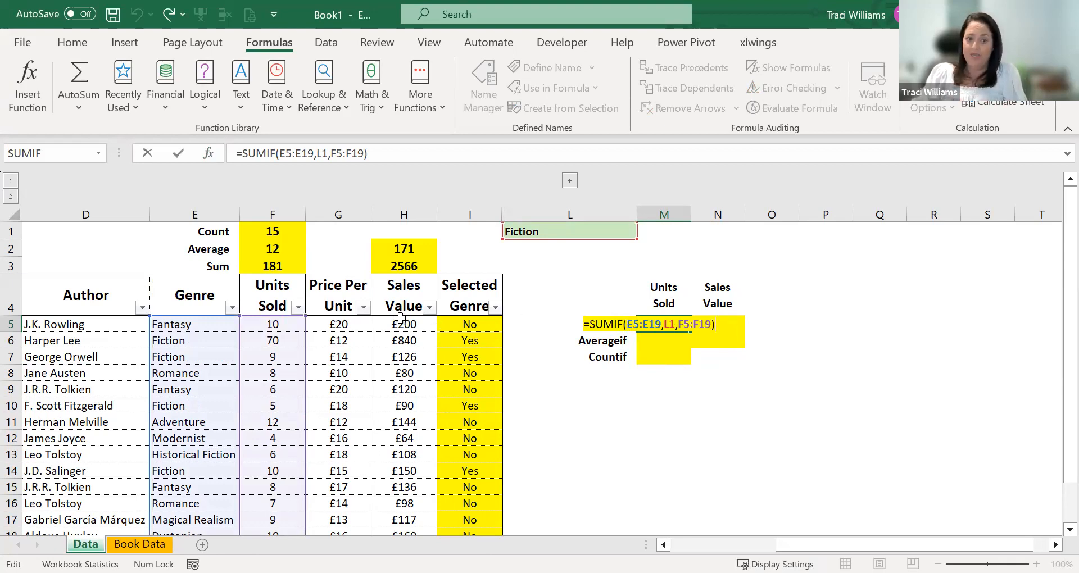
key(Escape)
- Filter the Genre column to Fiction, check the sums of the filtered Units Sold and Sales Value cells, and show all genres again
click(232, 307)
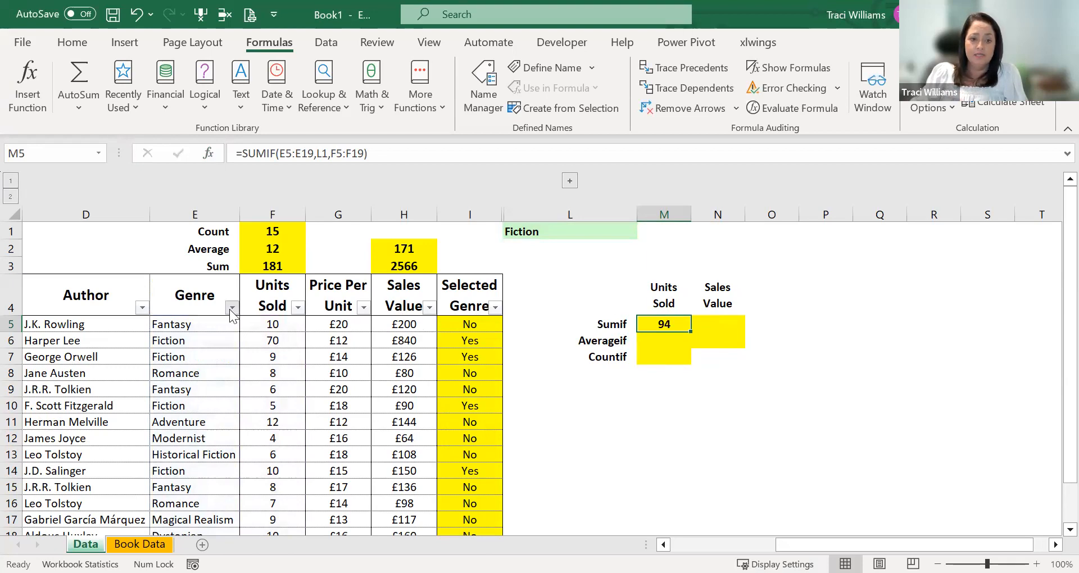
click(66, 456)
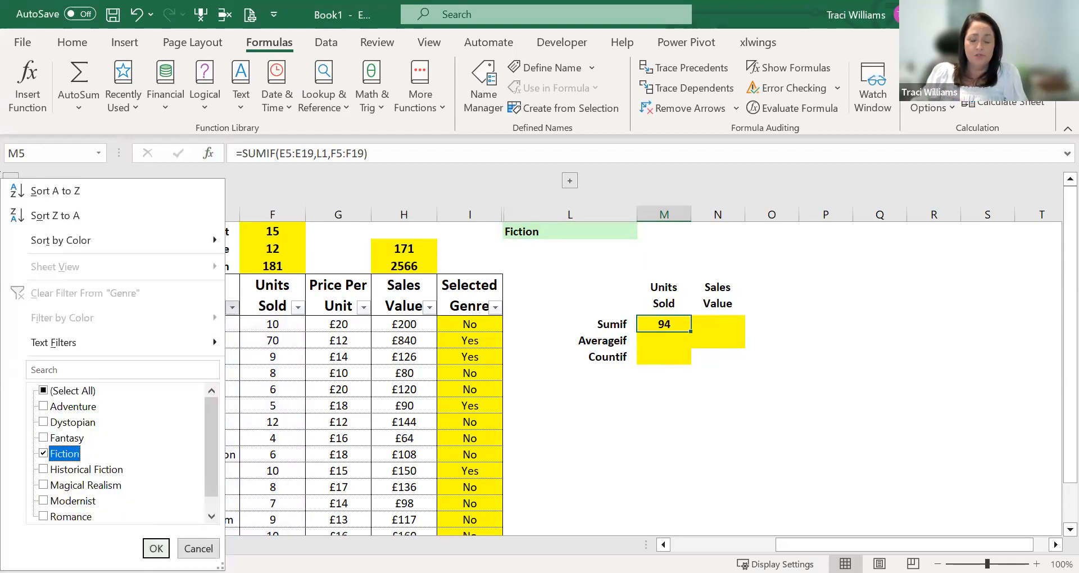
click(157, 549)
drag(276, 325, 264, 371)
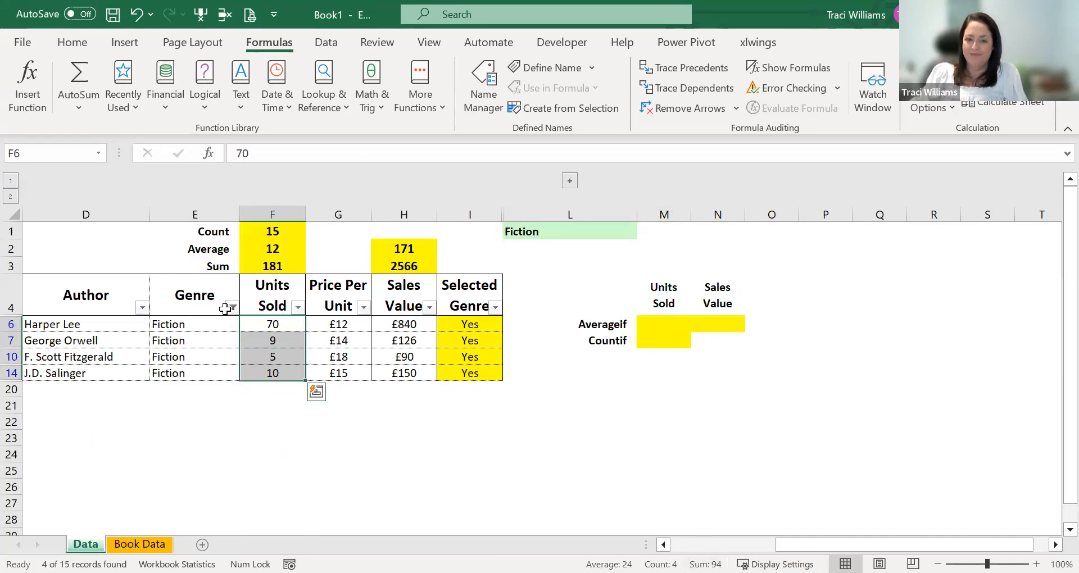
click(403, 326)
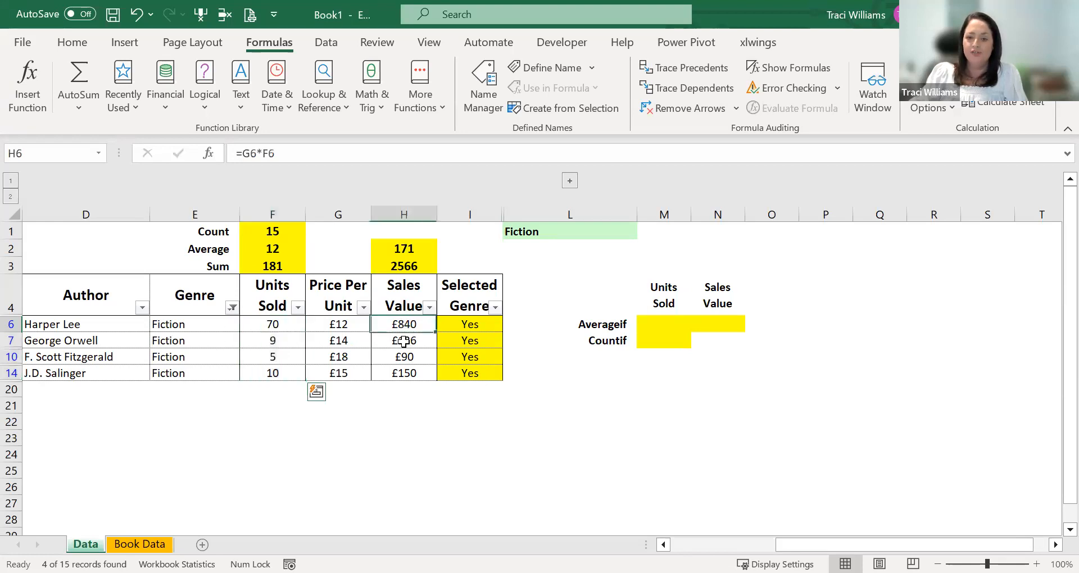
drag(403, 341, 405, 374)
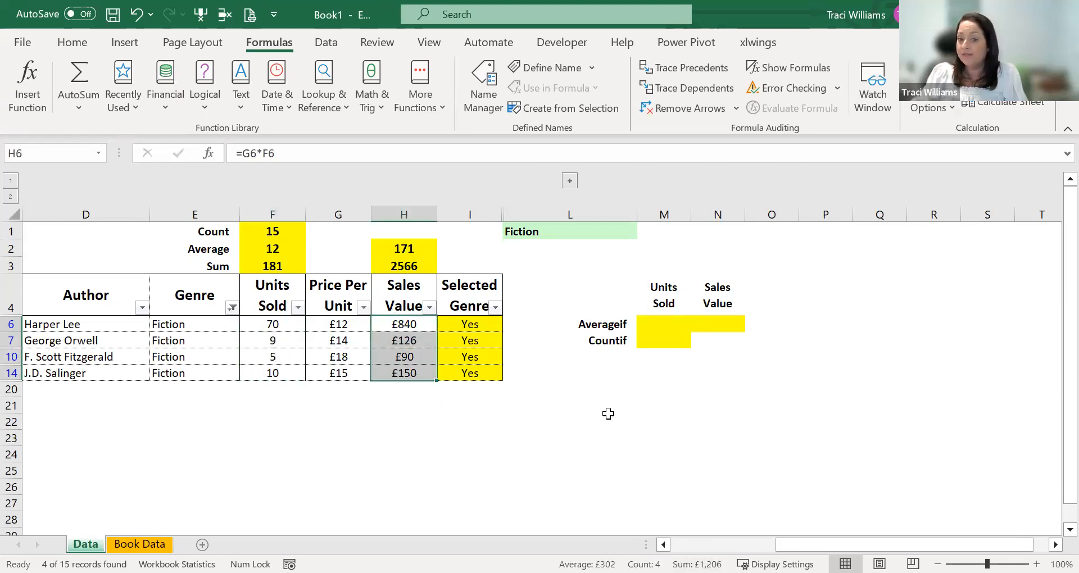
click(232, 307)
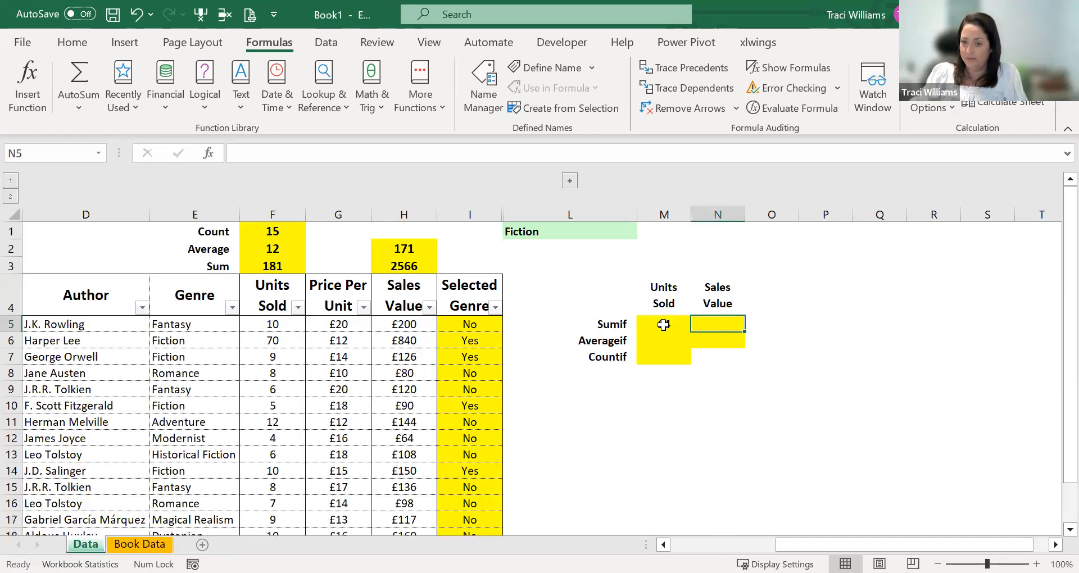
- Inspect the relative references in M5's SUMIF formula before building the Sales Value one
click(657, 328)
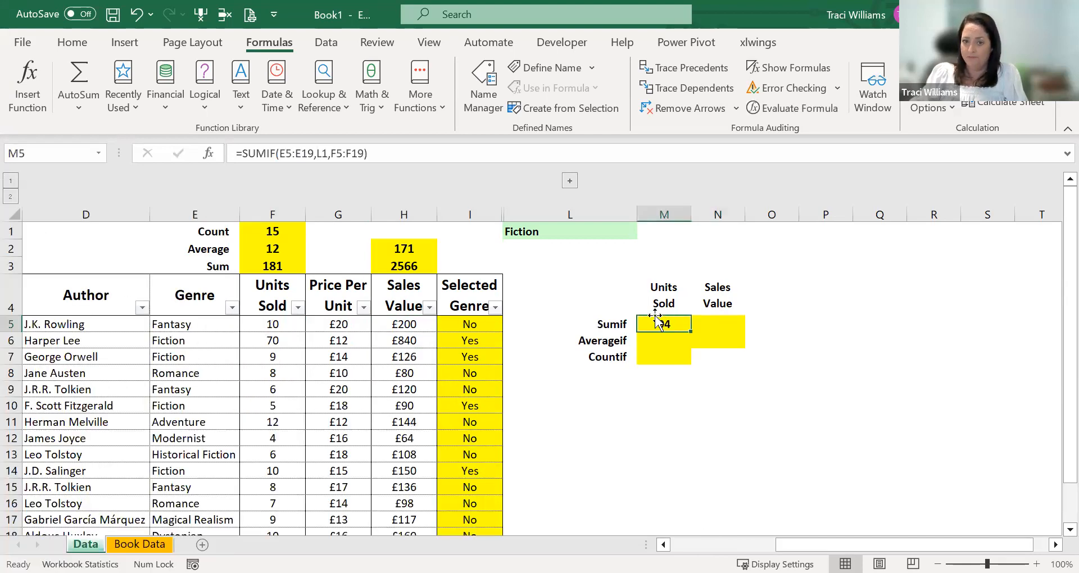
click(721, 325)
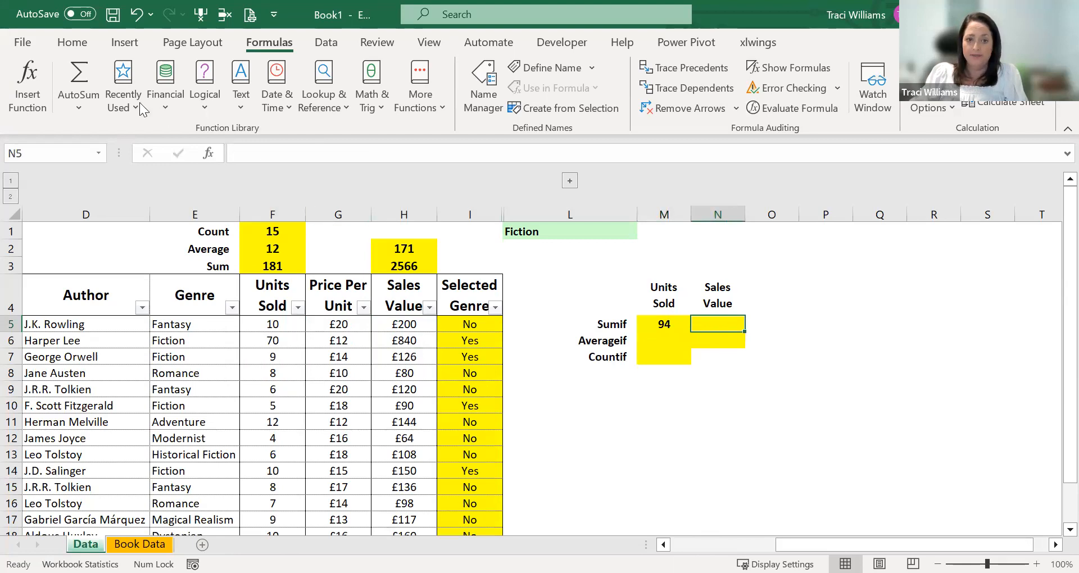
click(662, 326)
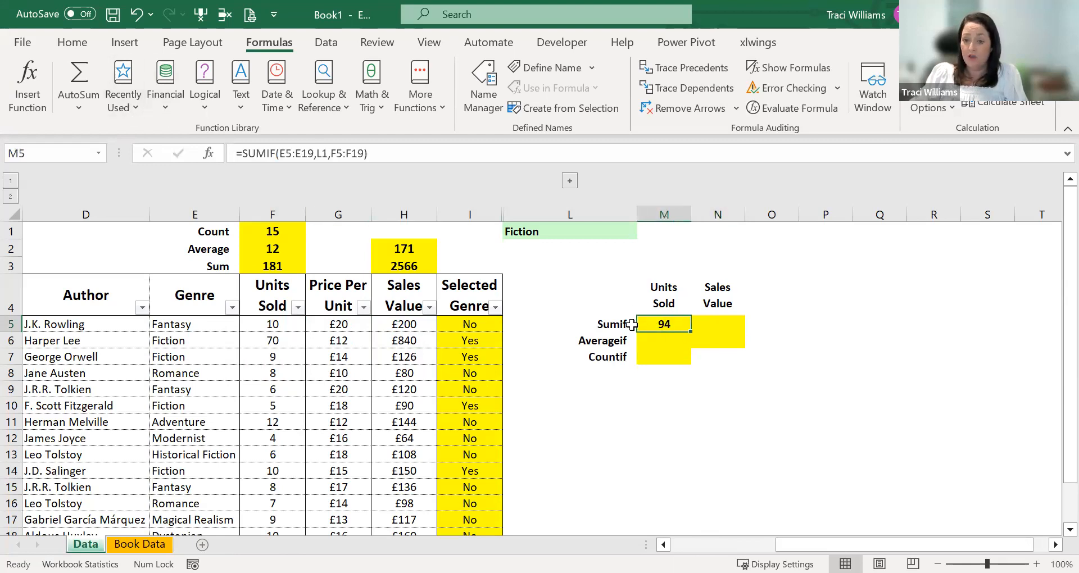
key(F2)
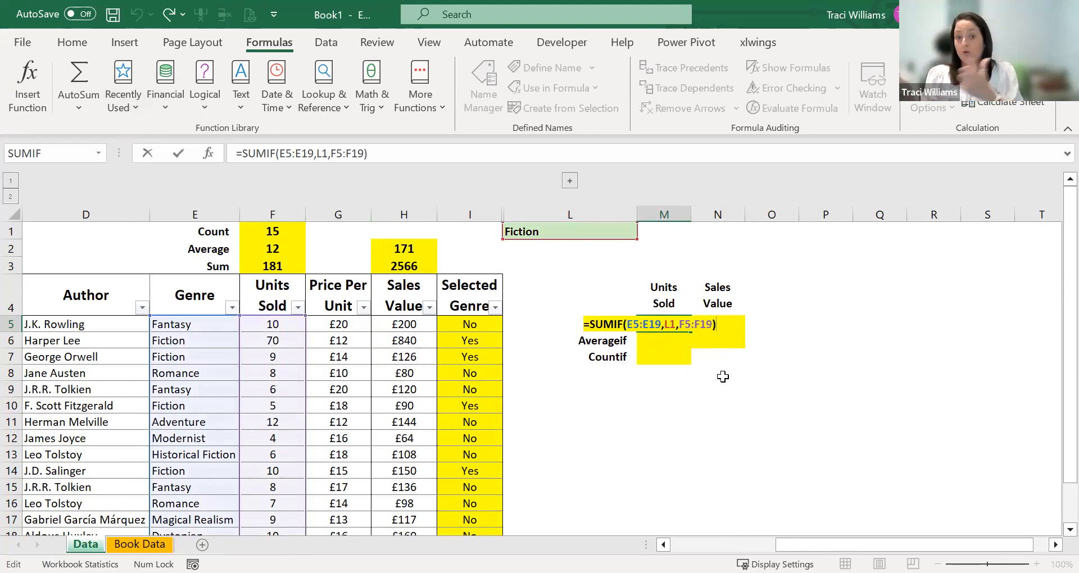
- Insert the SUMIF function in N5 under Sales Value with the Genre cells E5:E19 as its range
click(706, 325)
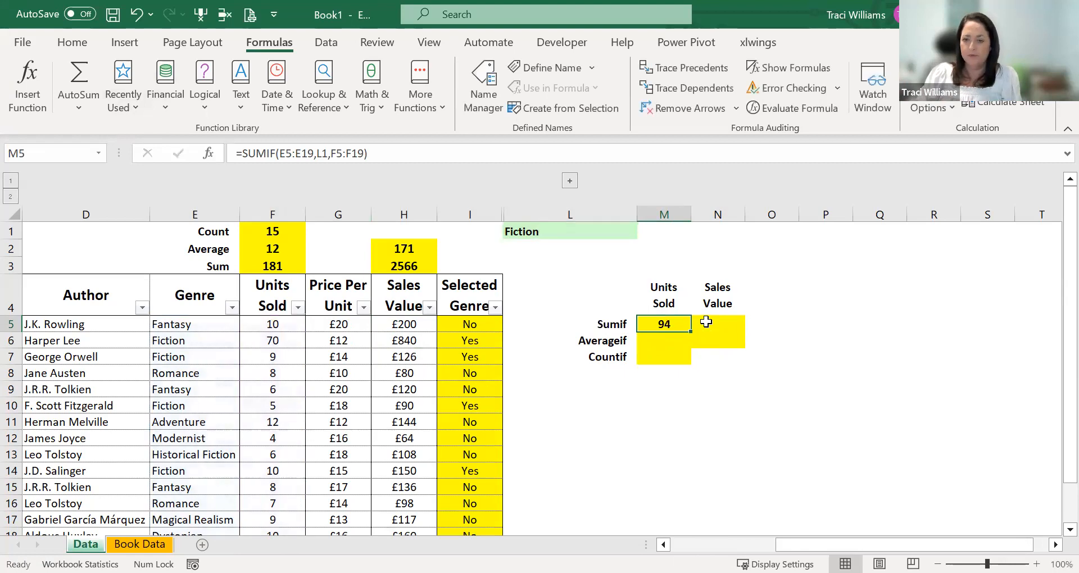
click(32, 78)
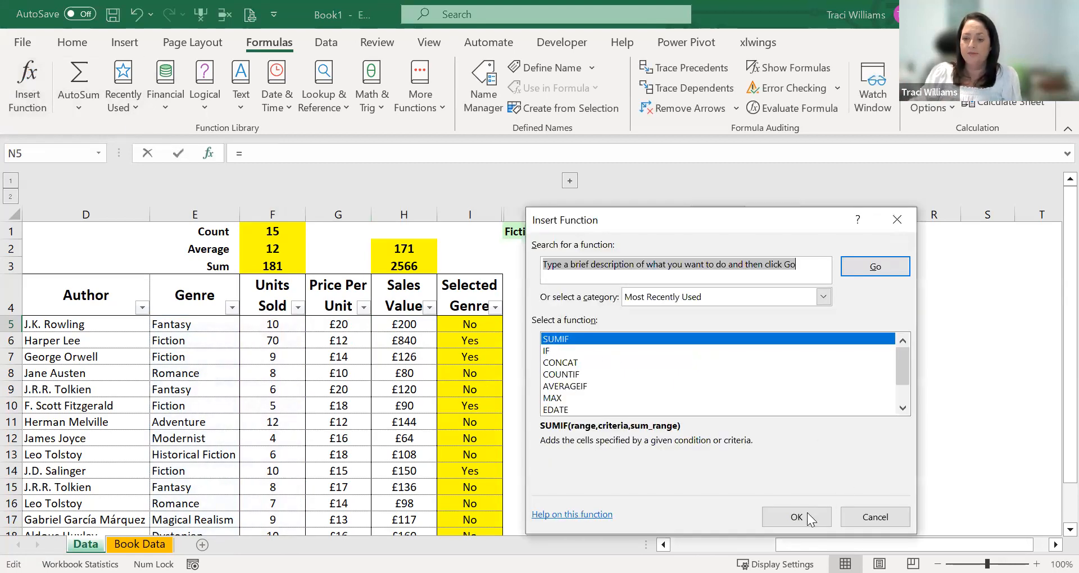
click(808, 512)
click(187, 327)
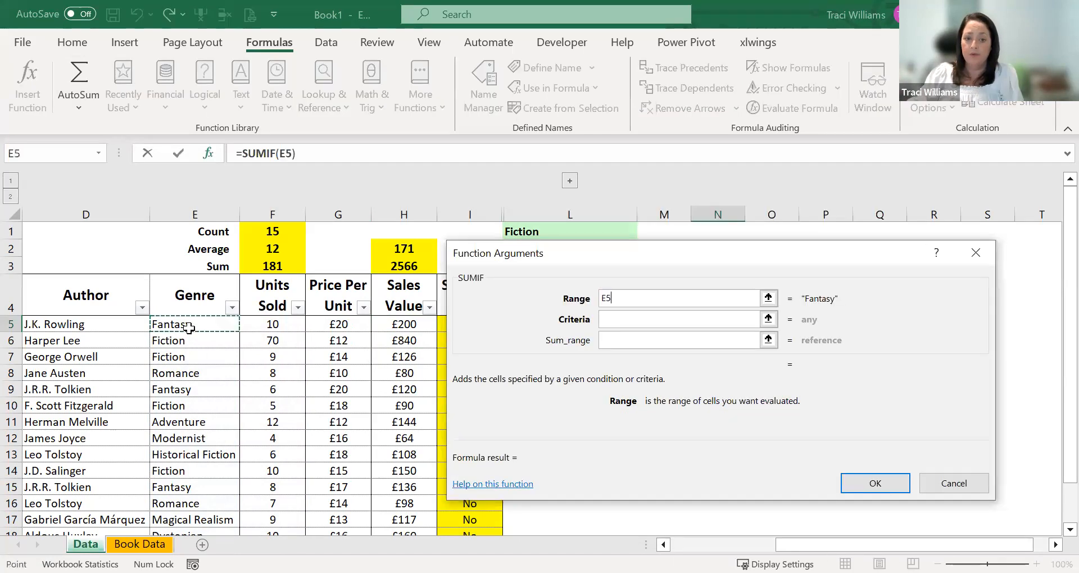
key(ctrl+shift+Down)
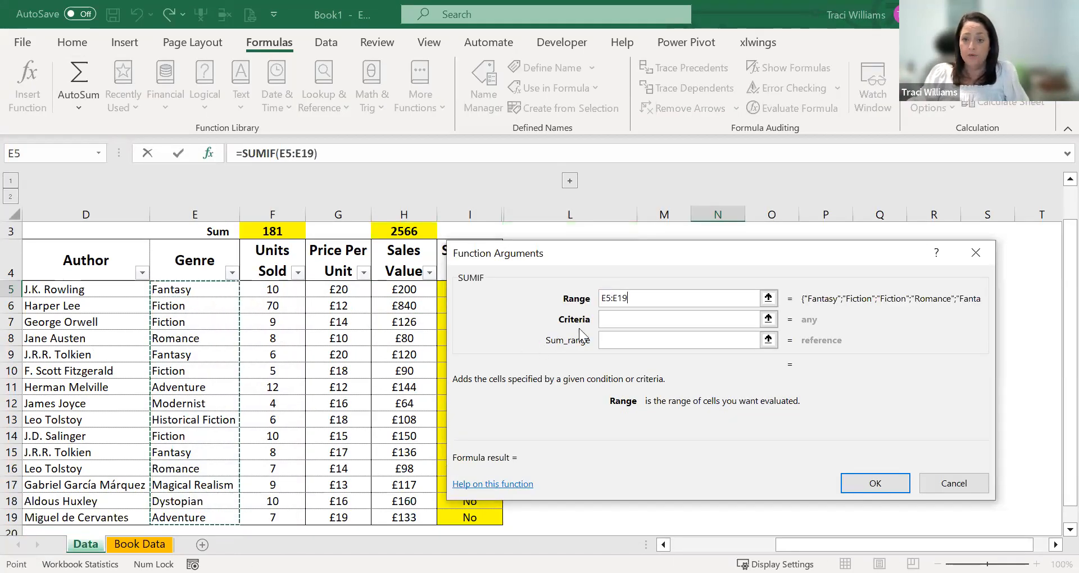
- Complete the SUMIF in N5 with L1 as criteria and the Sales Value cells H5:H19 as sum range
click(604, 320)
scroll(253, 394, up, 1)
click(570, 231)
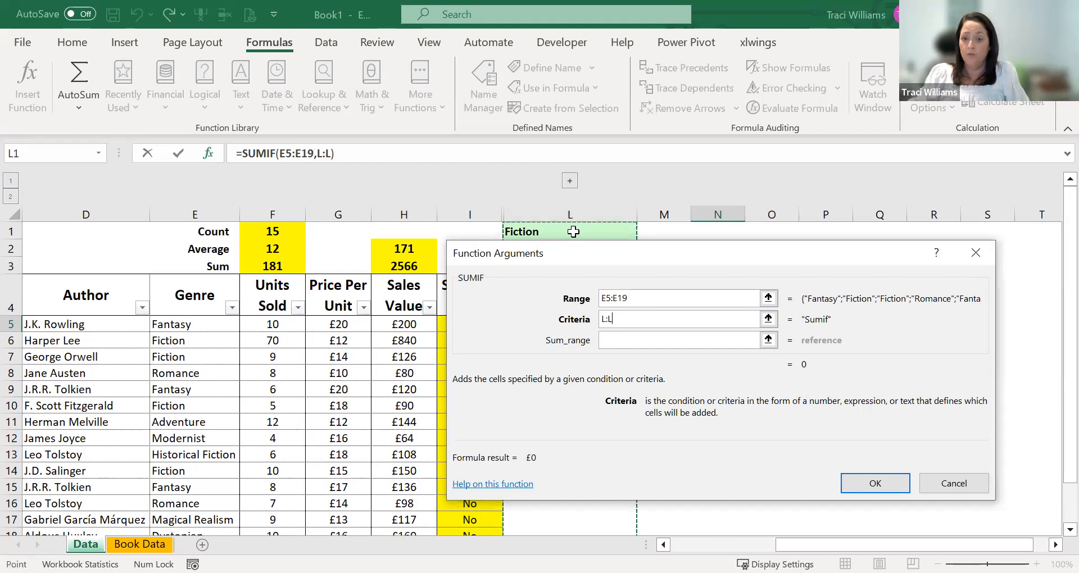
click(624, 339)
click(395, 324)
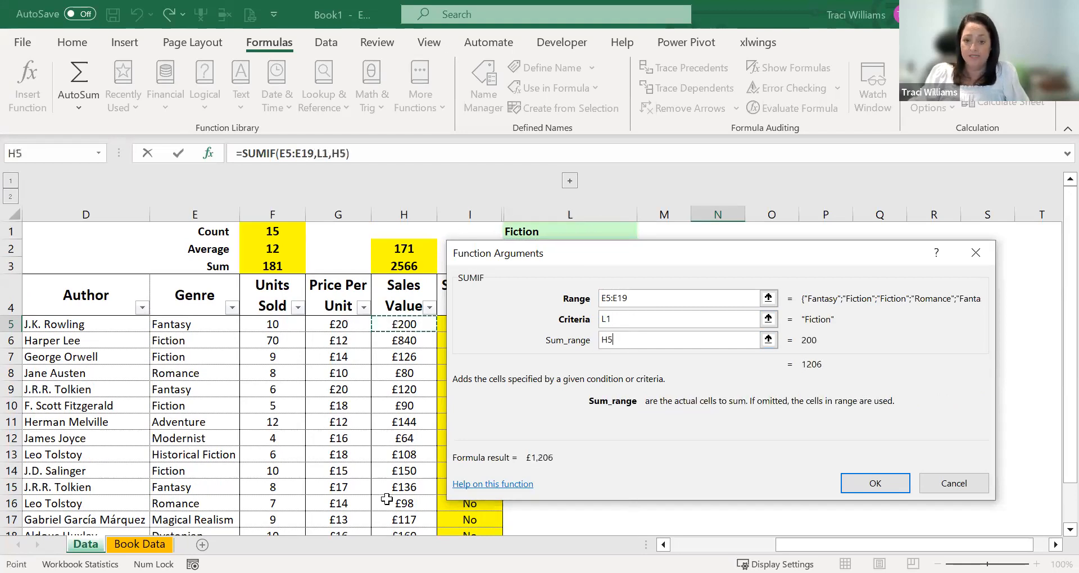
key(ctrl+shift+Down)
click(869, 482)
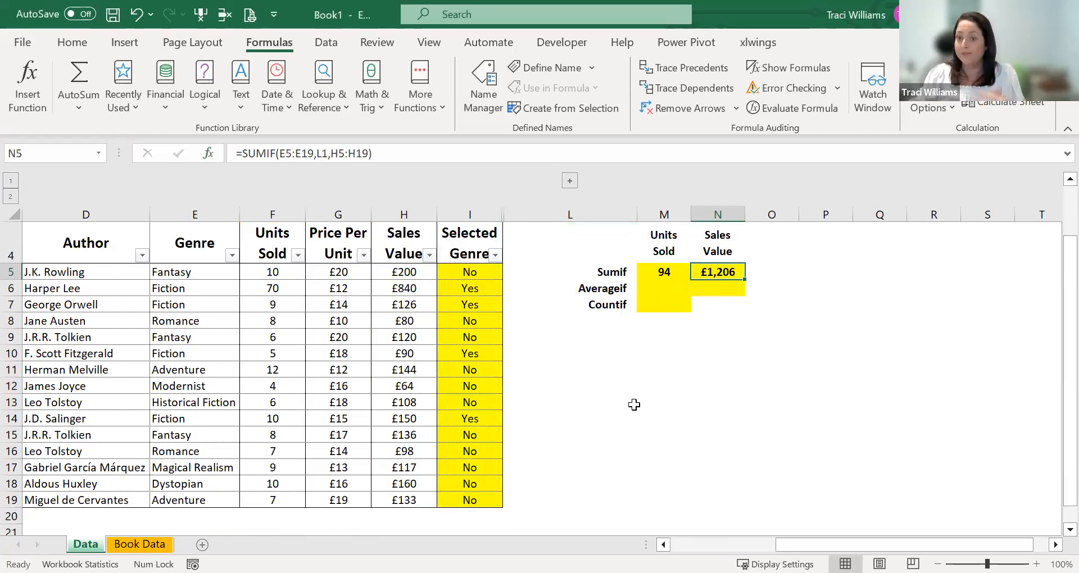
- Compare the cell references of the SUMIF formulas in M5 and N5
click(652, 276)
key(F2)
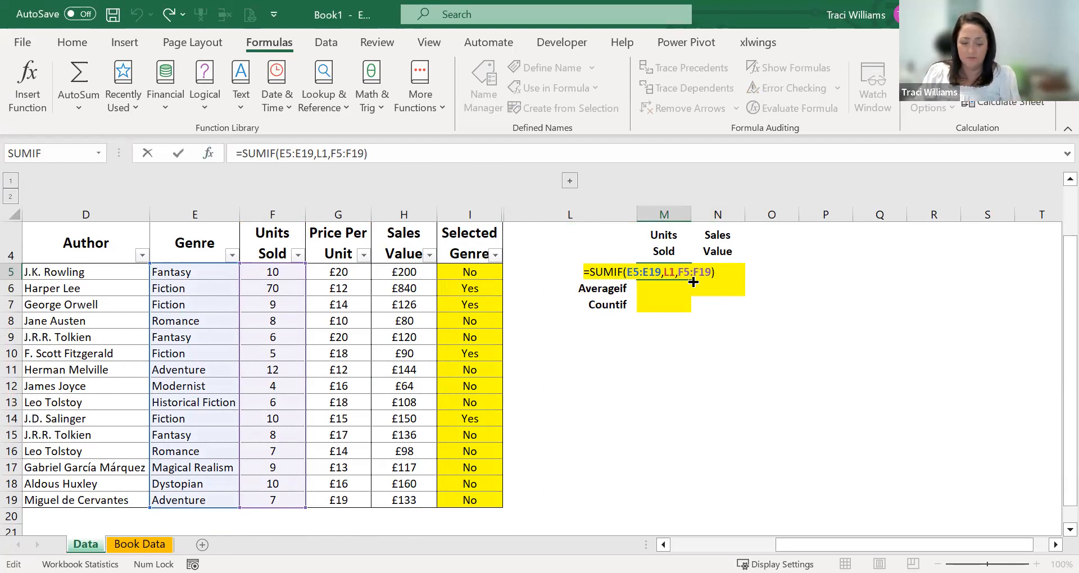
key(Escape)
click(720, 275)
key(F2)
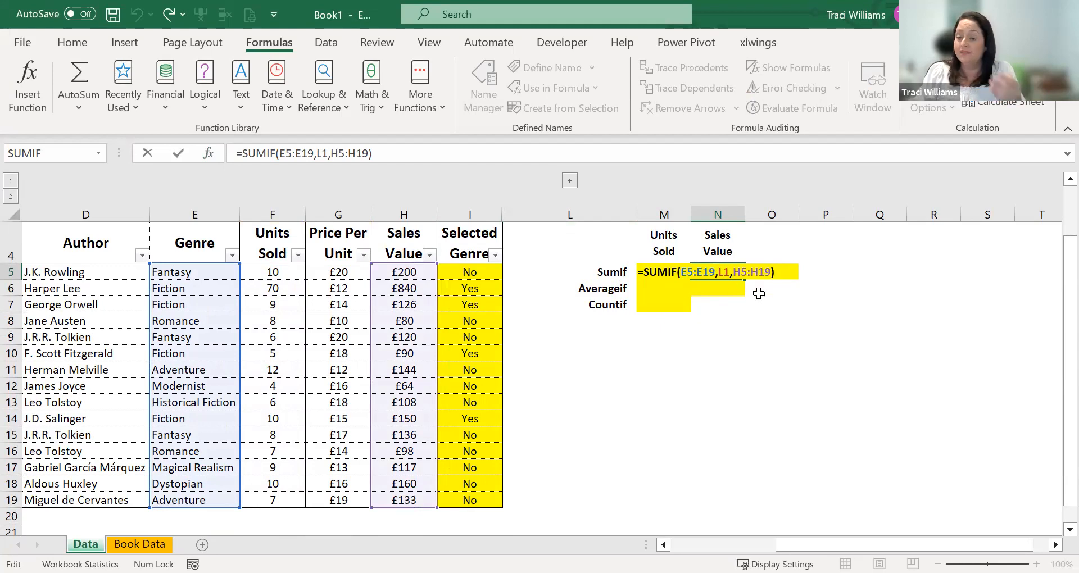
key(Escape)
click(652, 273)
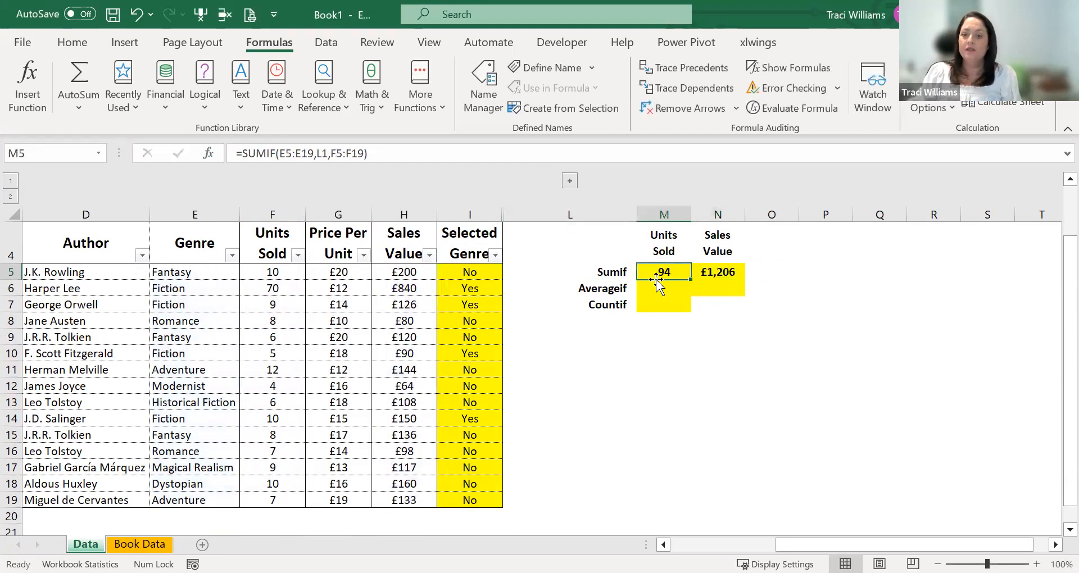
- Search the function library for "averageif" and insert the AVERAGEIF function in M6 under Units Sold
scroll(647, 297, up, 1)
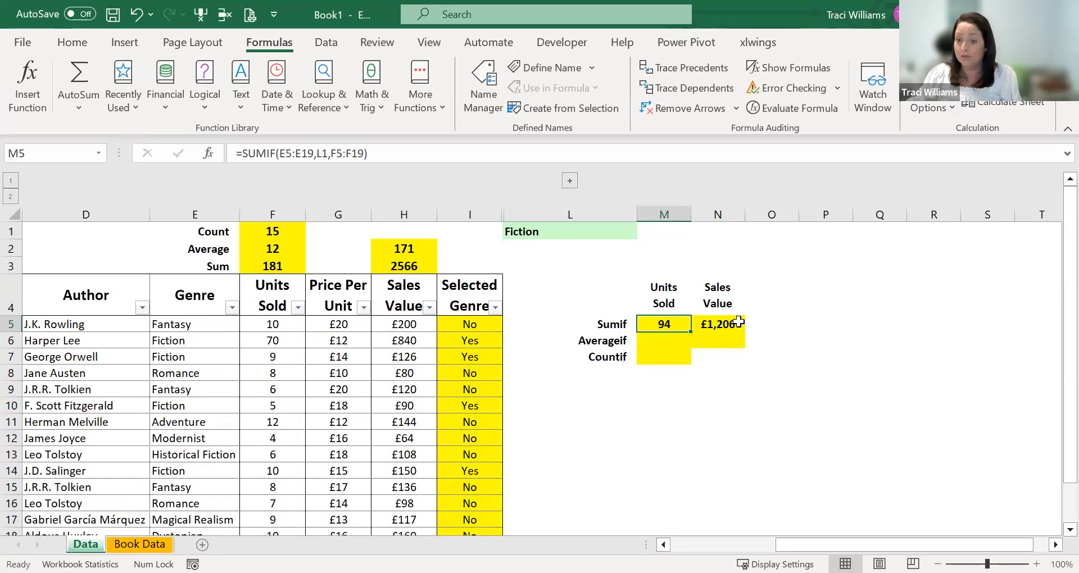
click(660, 340)
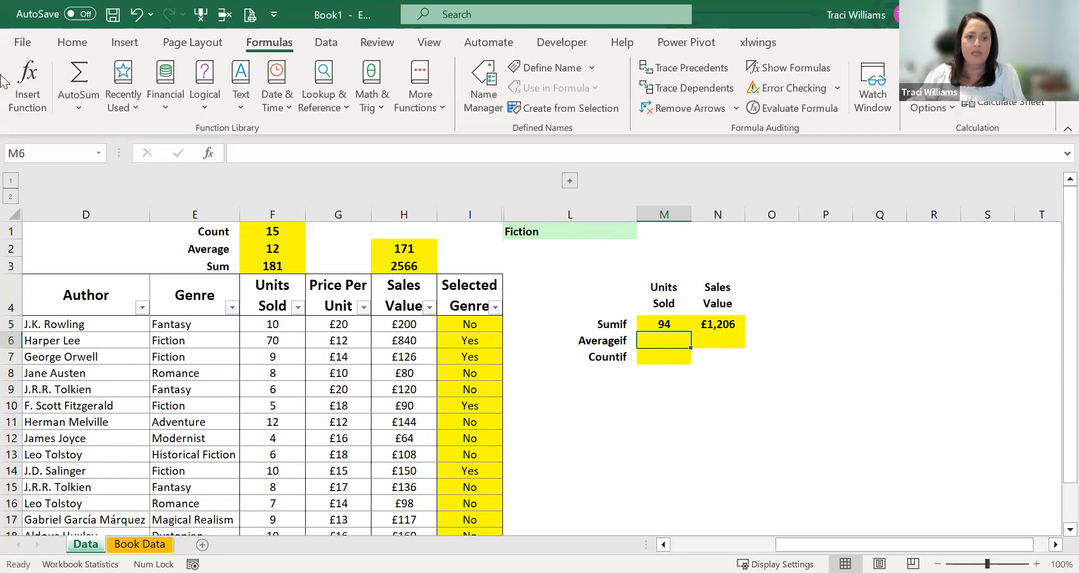
click(27, 84)
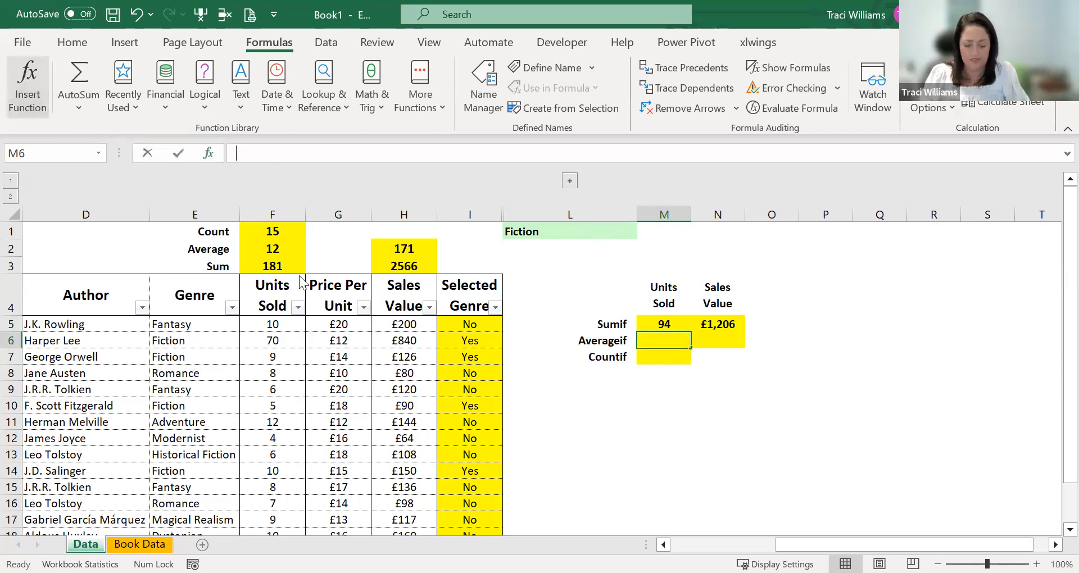
text(averagei)
click(865, 264)
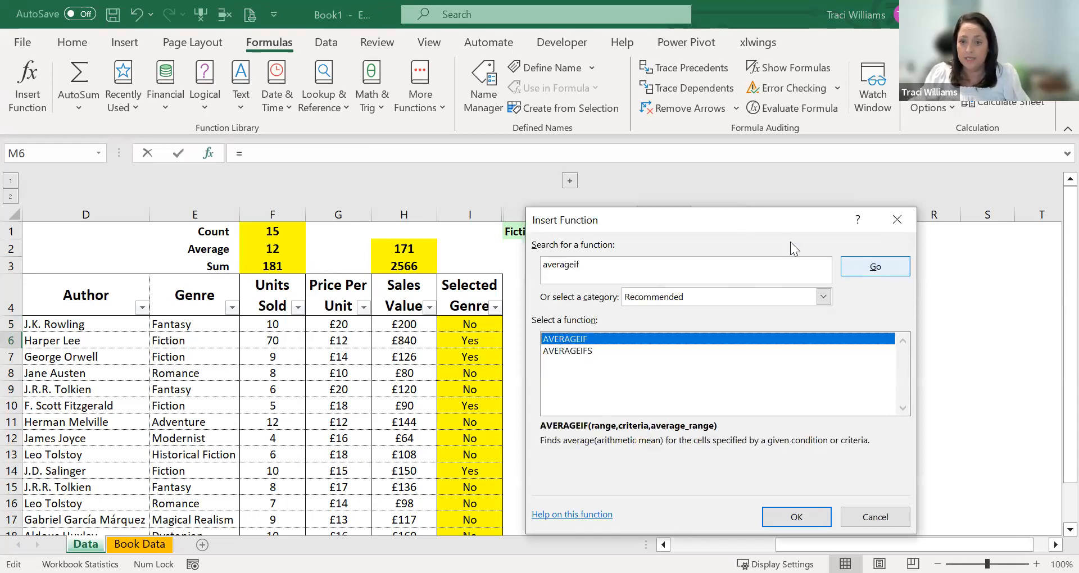
click(793, 518)
- Complete the AVERAGEIF in M6 with Genre cells E5:E19 as range, L1 as criteria and Units Sold cells F5:F19 as average range
click(181, 325)
key(ctrl+shift+Down)
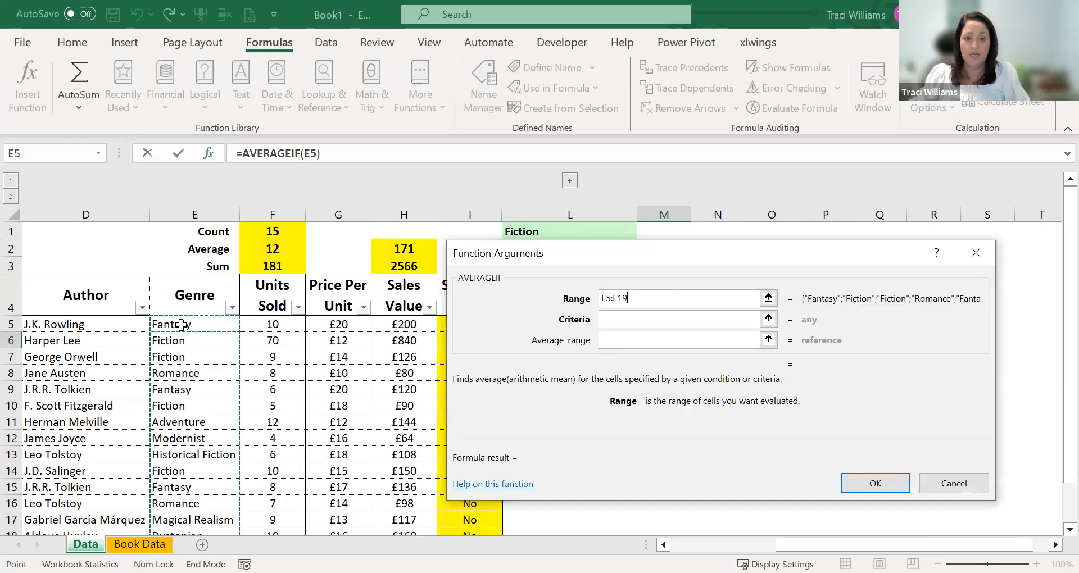
click(604, 319)
text(L1)
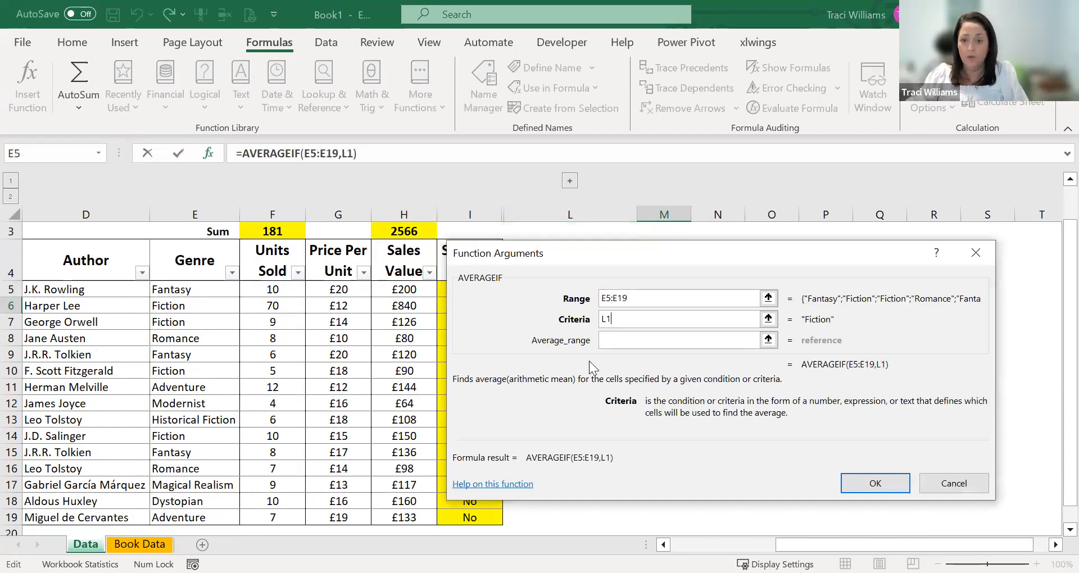
click(610, 340)
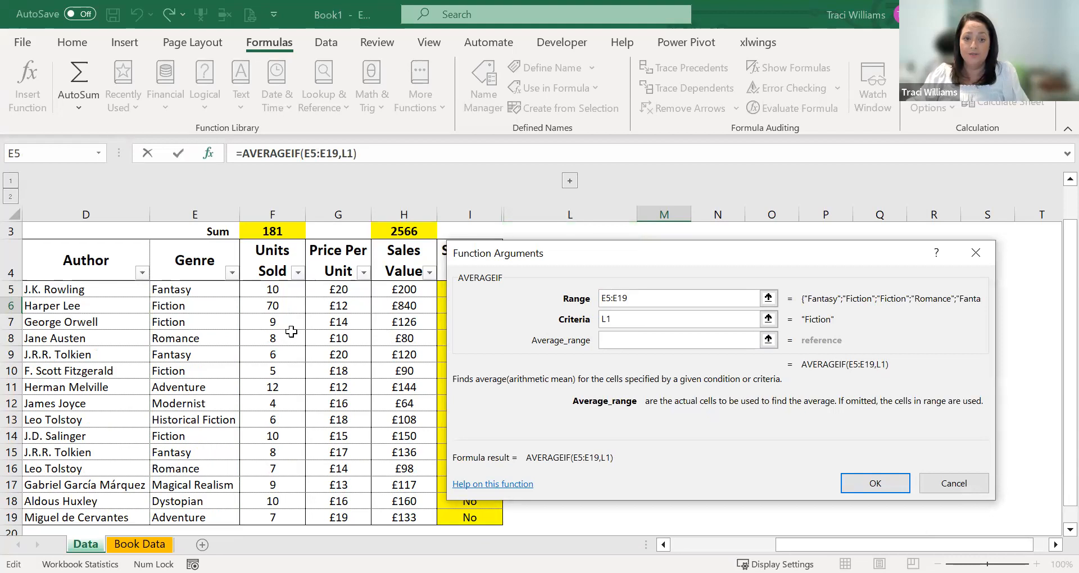
click(287, 297)
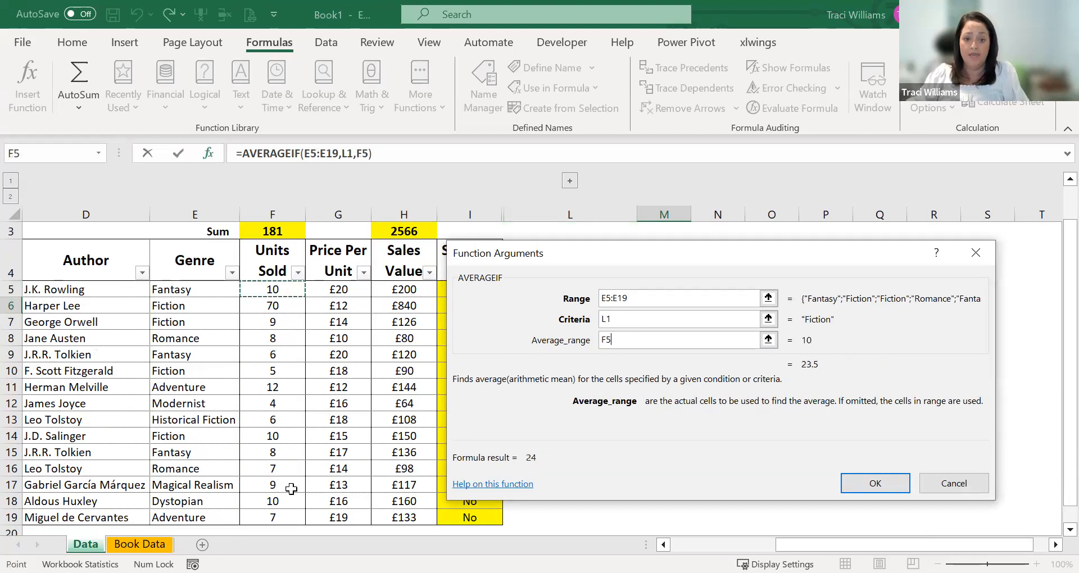
shift+click(278, 515)
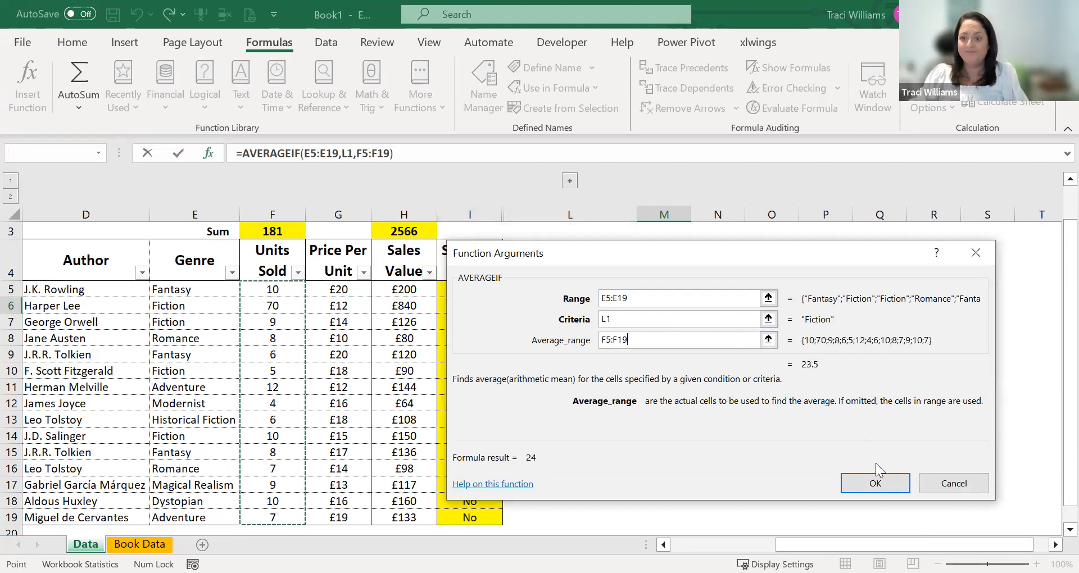
click(875, 482)
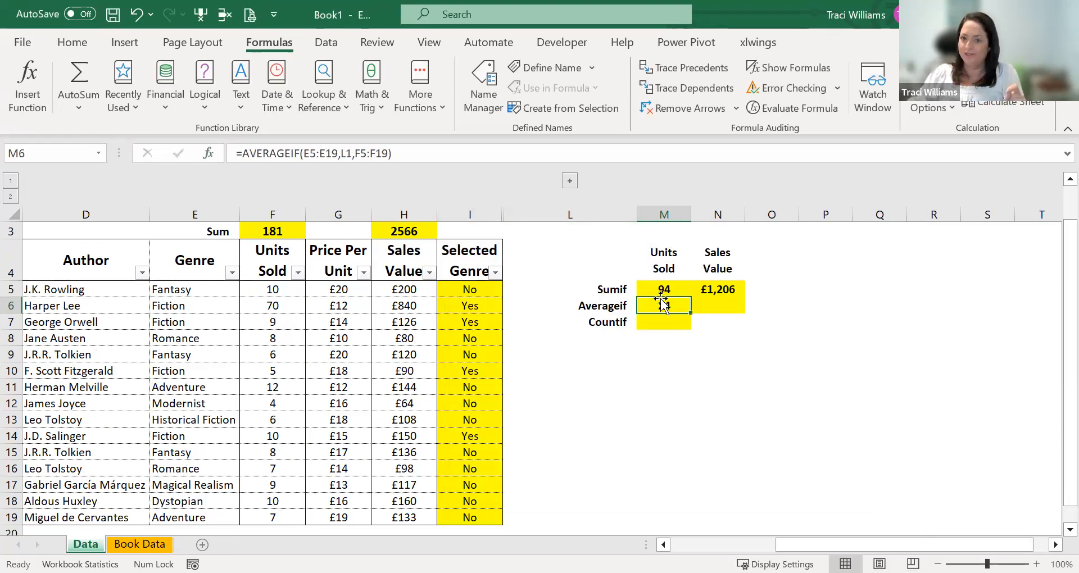
scroll(637, 273, up, 2)
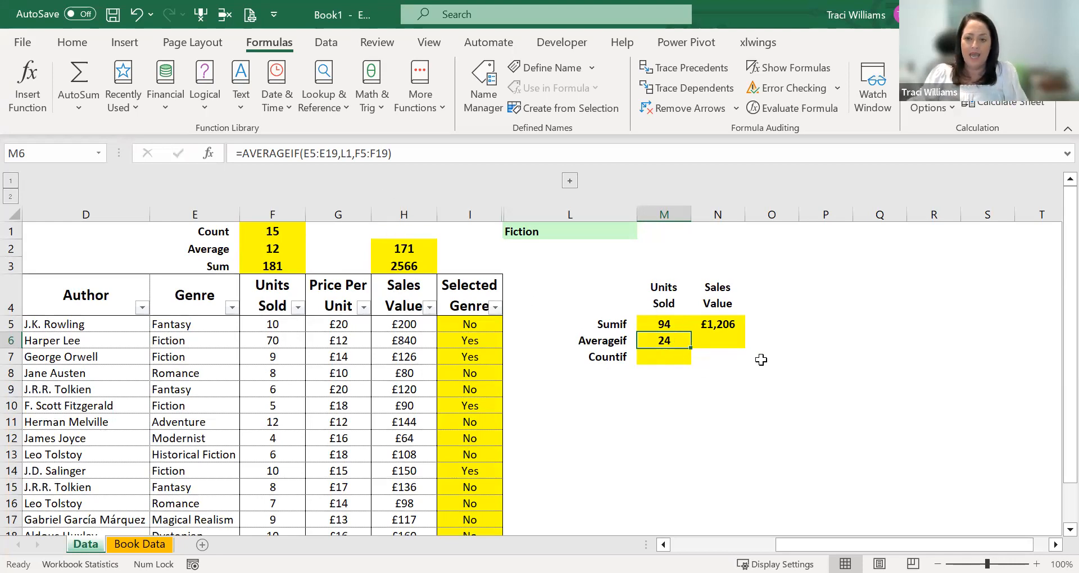
- Copy the AVERAGEIF formula text from M6 into N6 under Sales Value, keeping its cell references
click(730, 339)
click(658, 338)
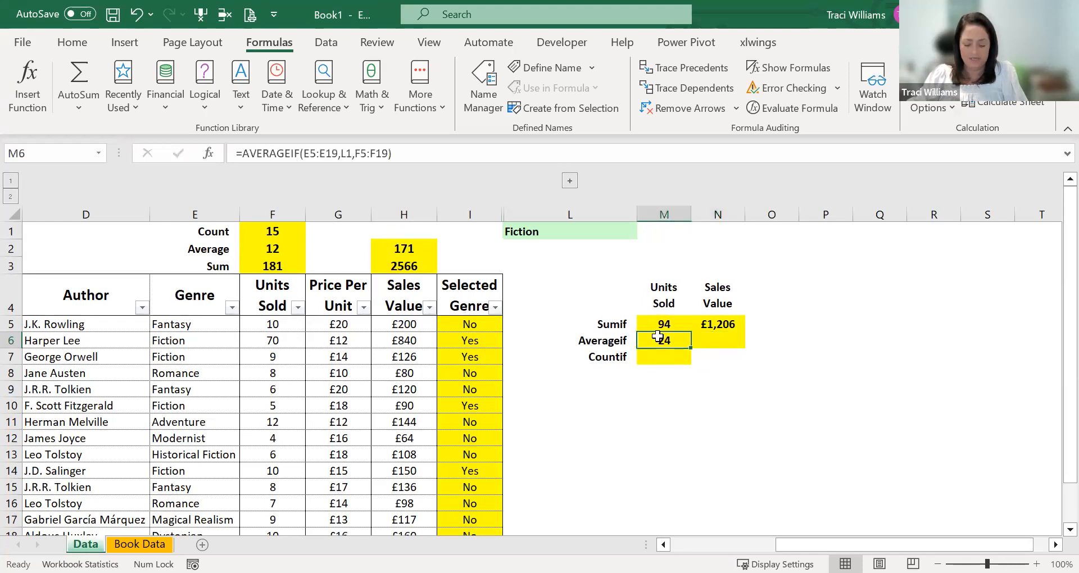
click(425, 148)
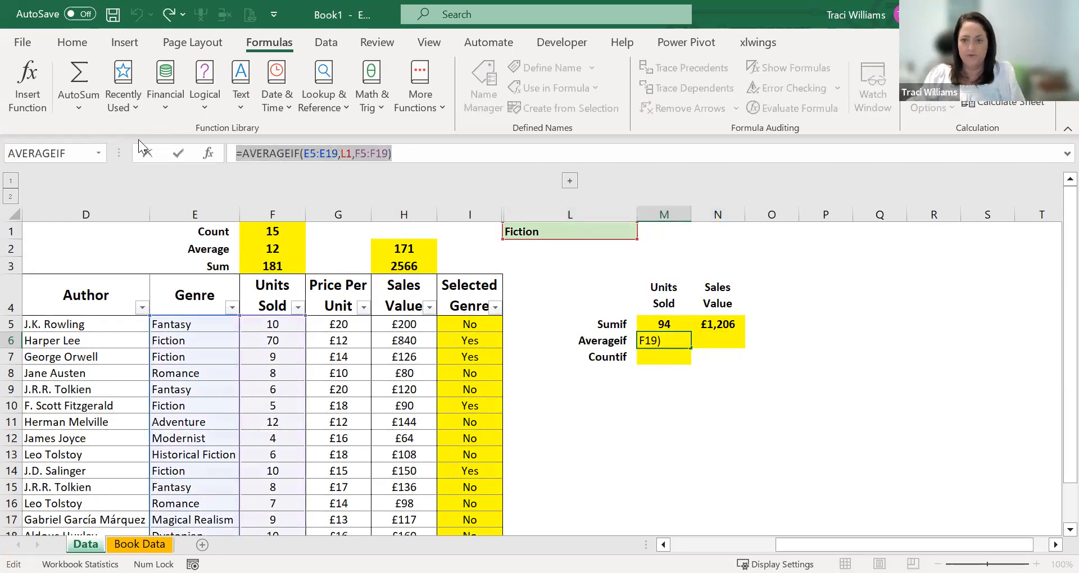
key(Escape)
click(730, 338)
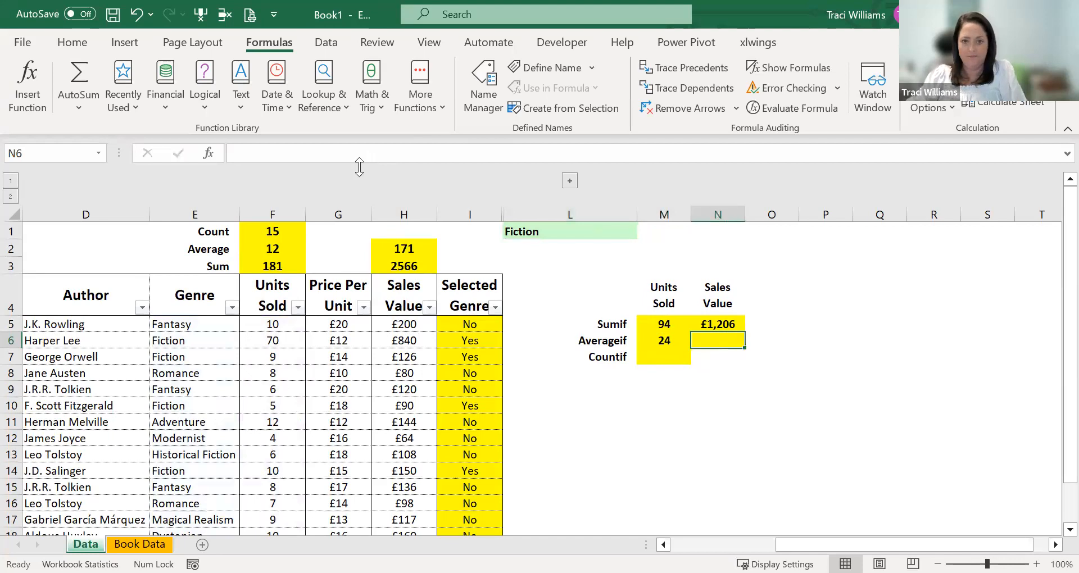
key(ctrl+v)
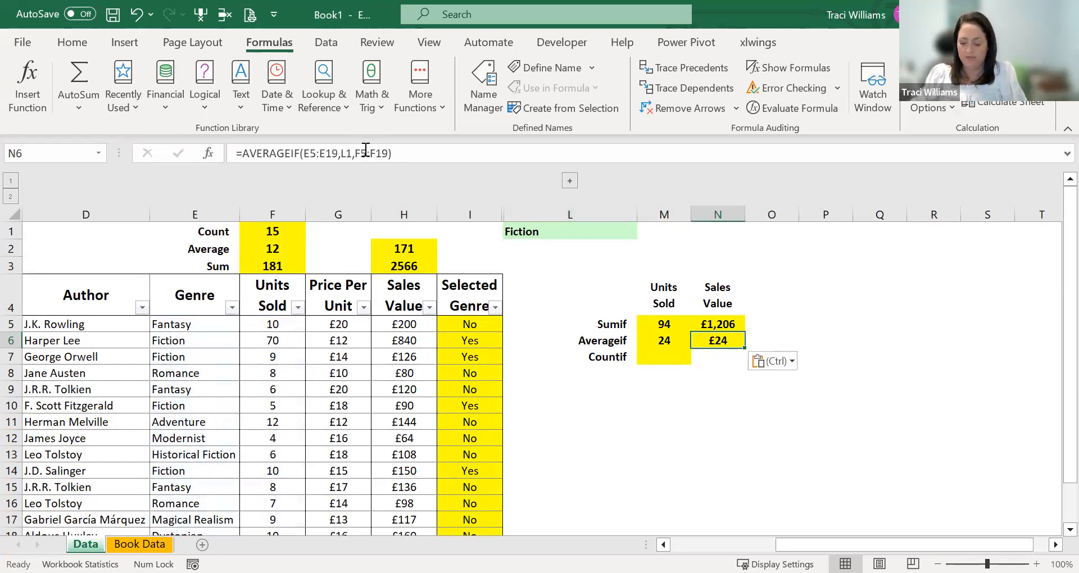
- Change the average range of the AVERAGEIF in N6 to the Sales Value cells H5:H19 and review its references
click(366, 150)
key(BackSpace)
text(h)
key(Right)
key(Right)
key(Right)
key(BackSpace)
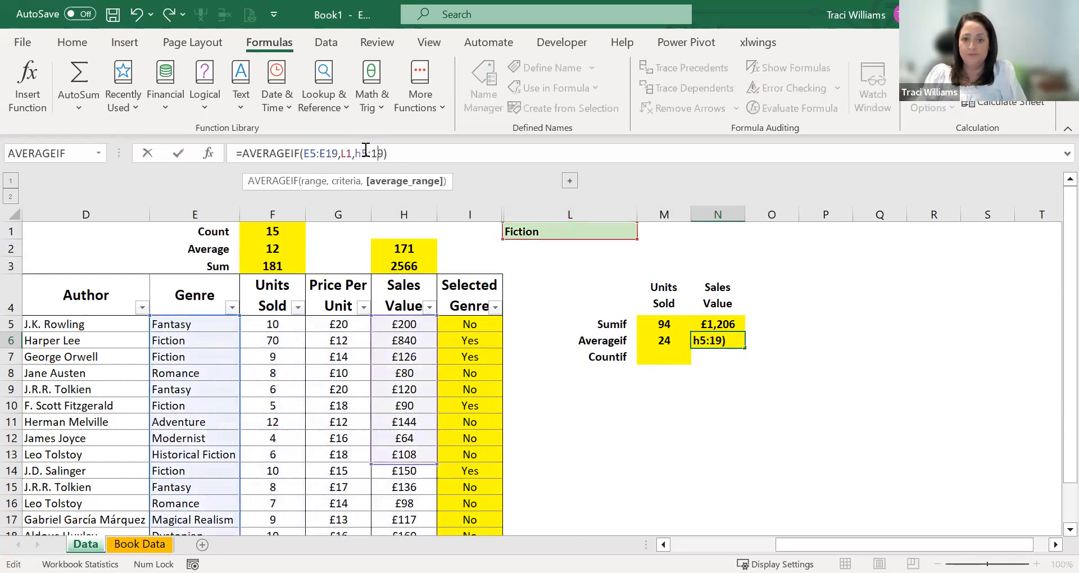
text(h)
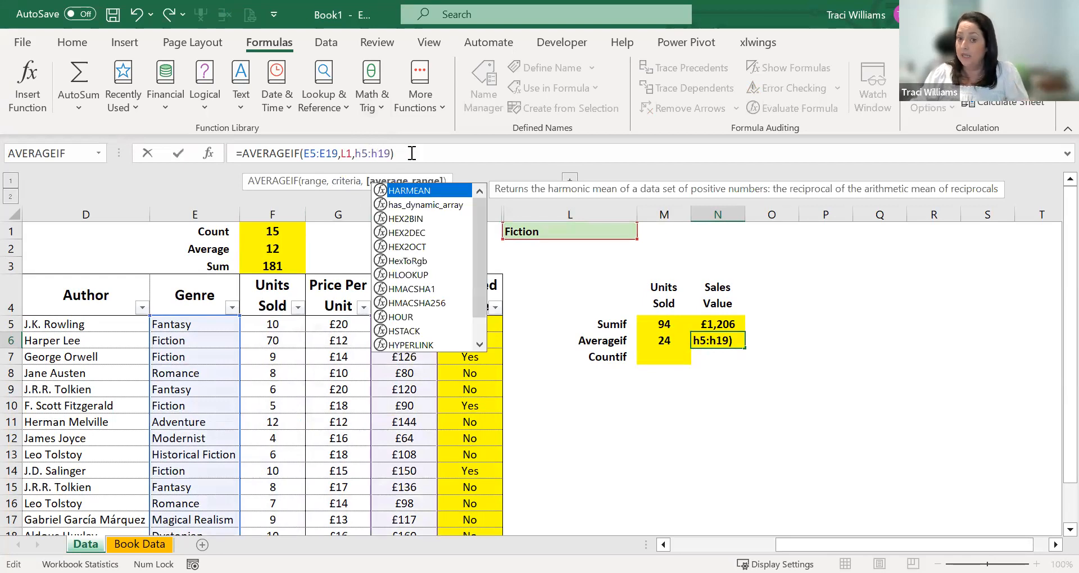
key(ctrl+Return)
key(F2)
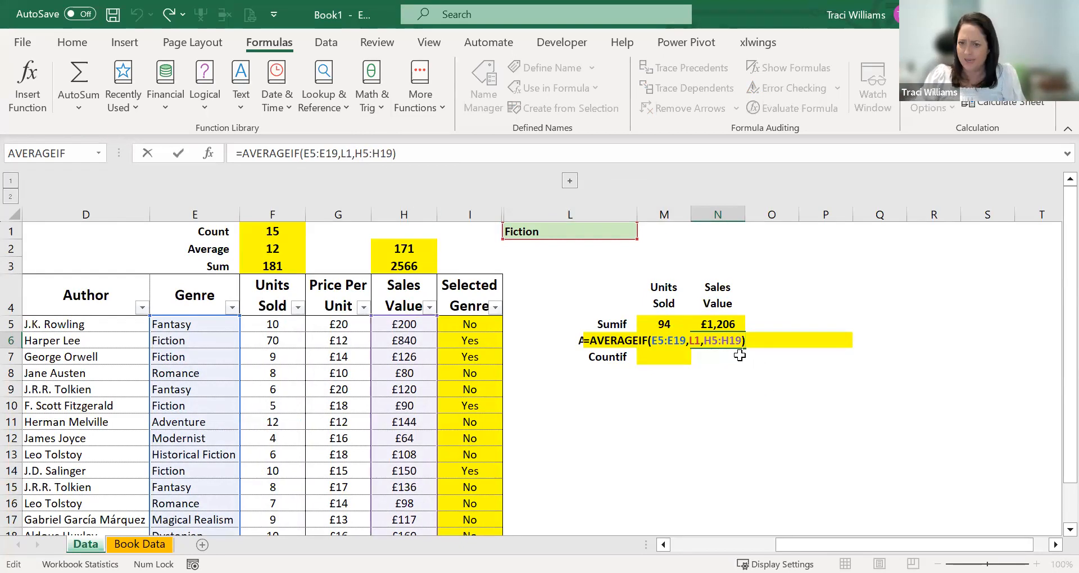
key(Escape)
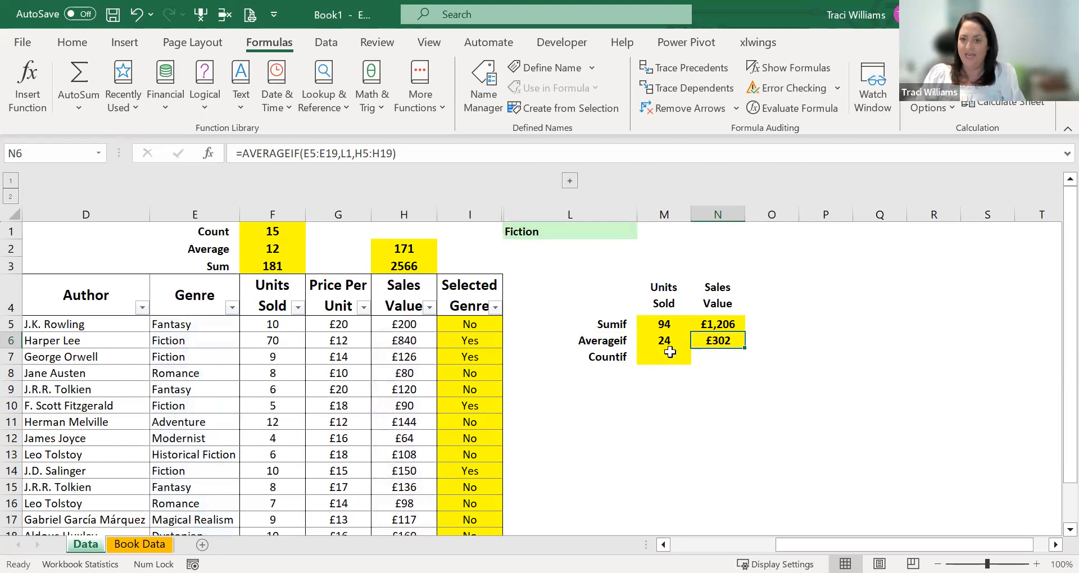
- Filter the Selected Genre column to show only the rows marked Yes
click(646, 353)
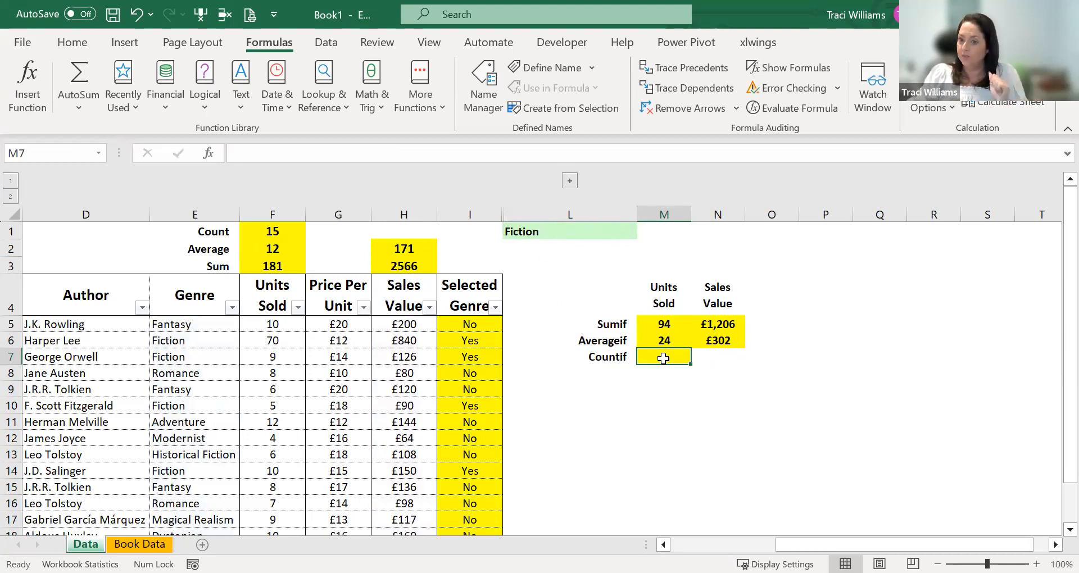
click(474, 339)
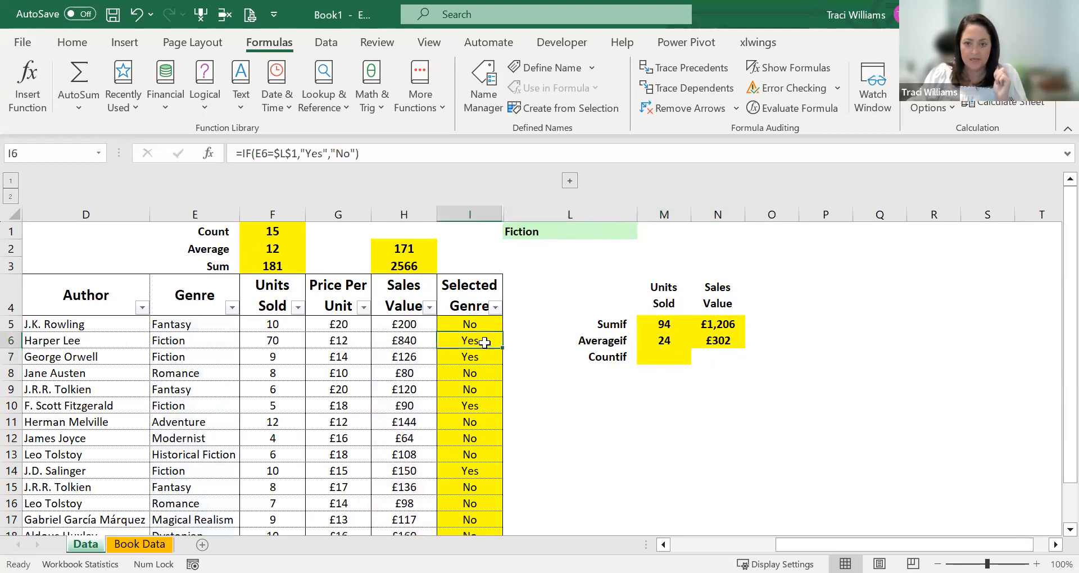
click(475, 354)
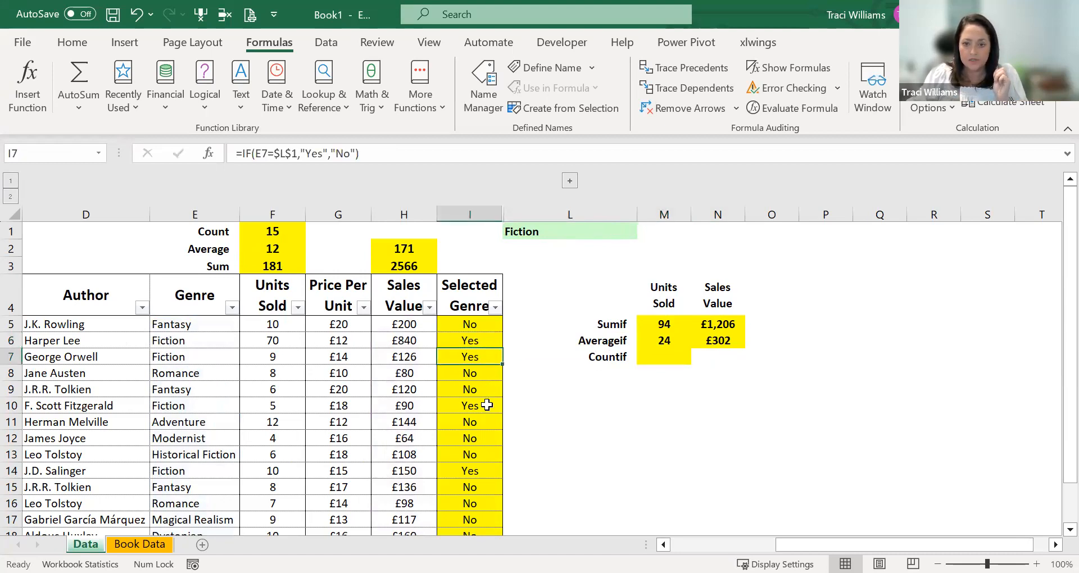
click(487, 301)
click(495, 307)
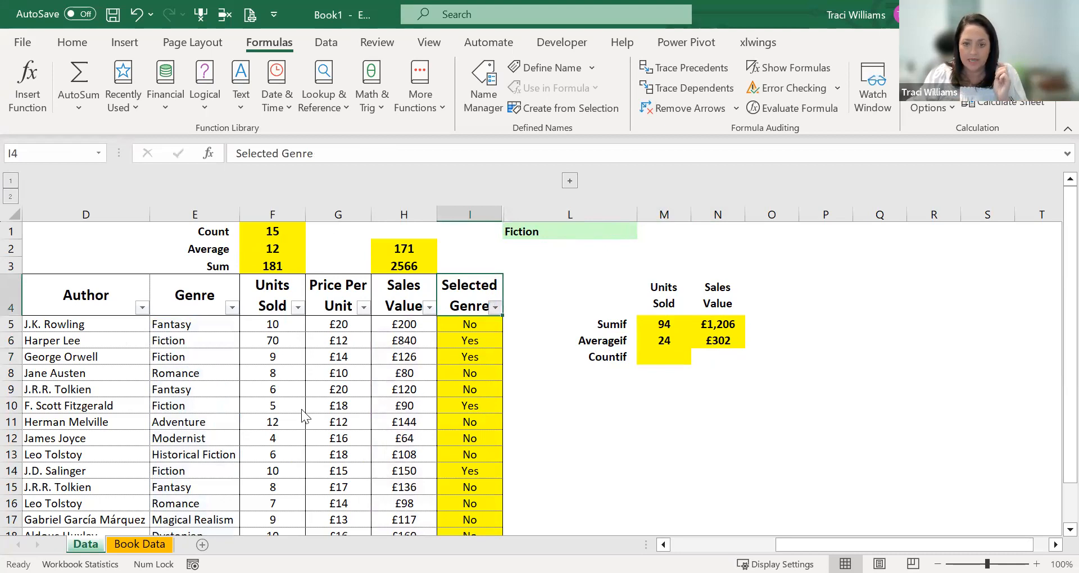
click(307, 407)
click(418, 545)
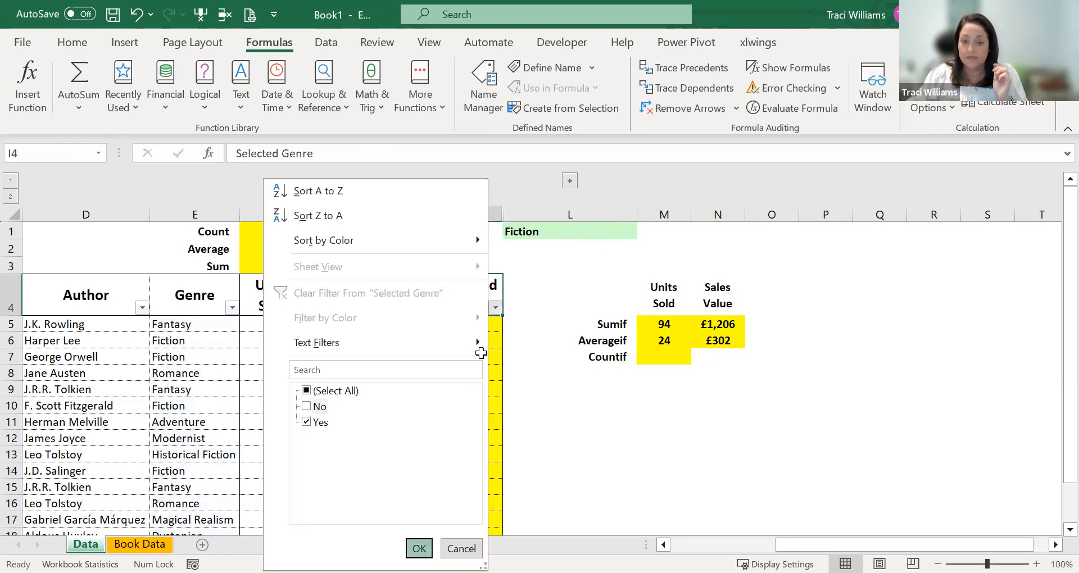
- Restore all rows in the Selected Genre filter by including every value
click(494, 307)
click(314, 389)
click(420, 549)
- Search the function library for "countif" and insert the COUNTIF function in M7
click(664, 357)
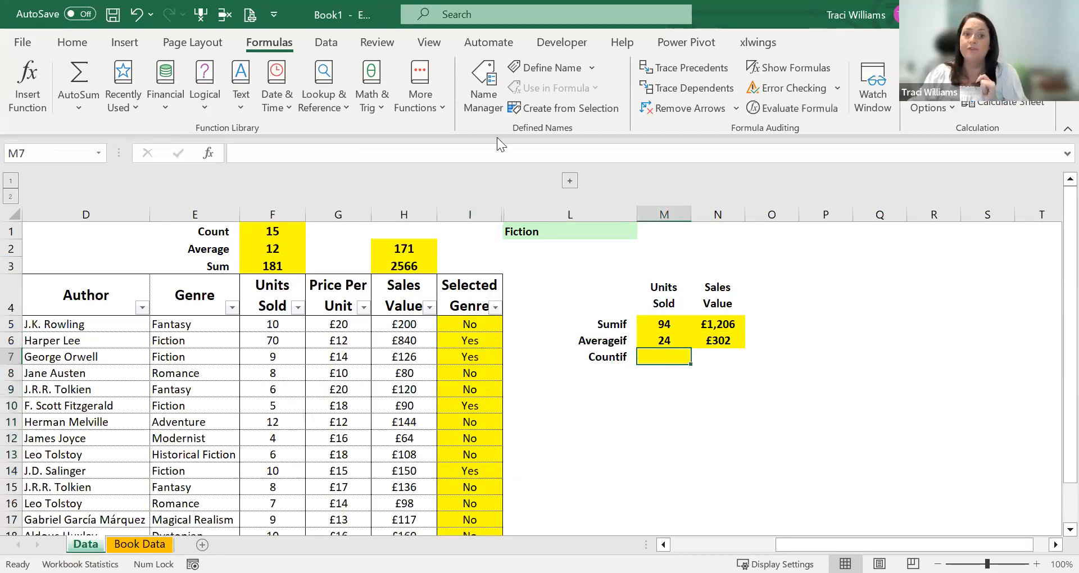
click(27, 75)
text(countif)
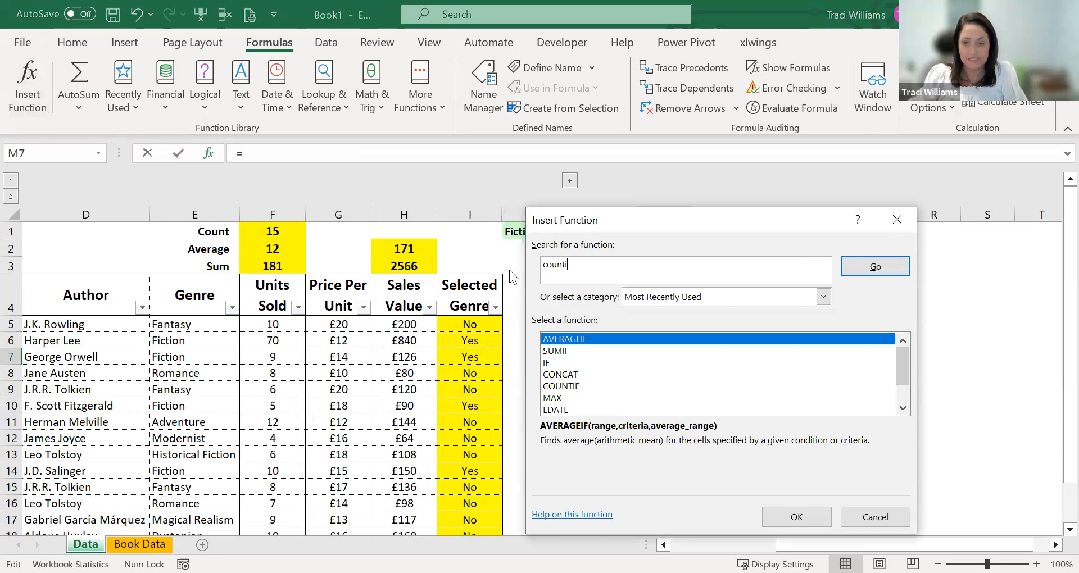
click(877, 269)
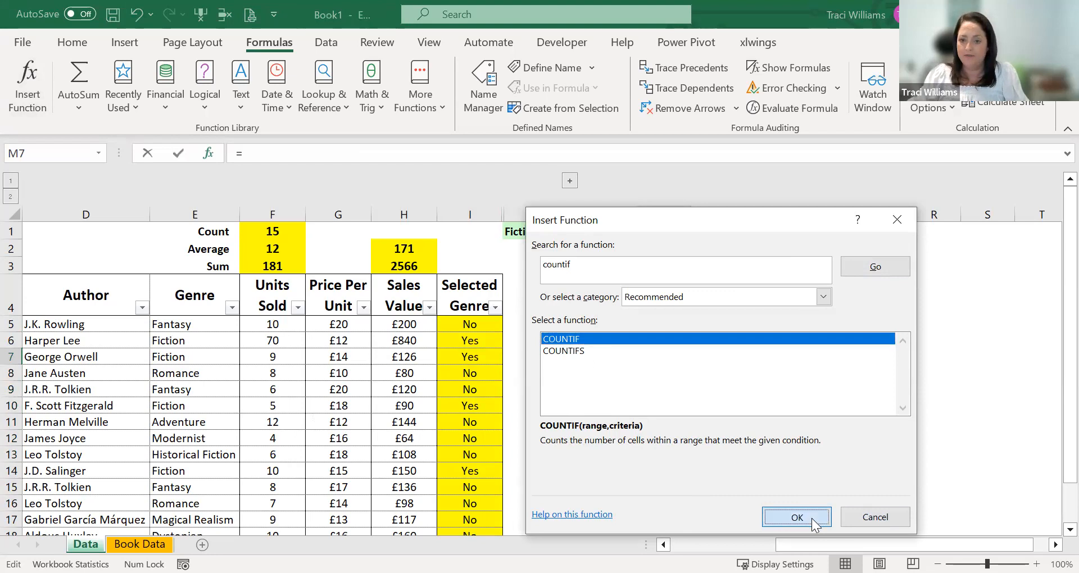
key(Return)
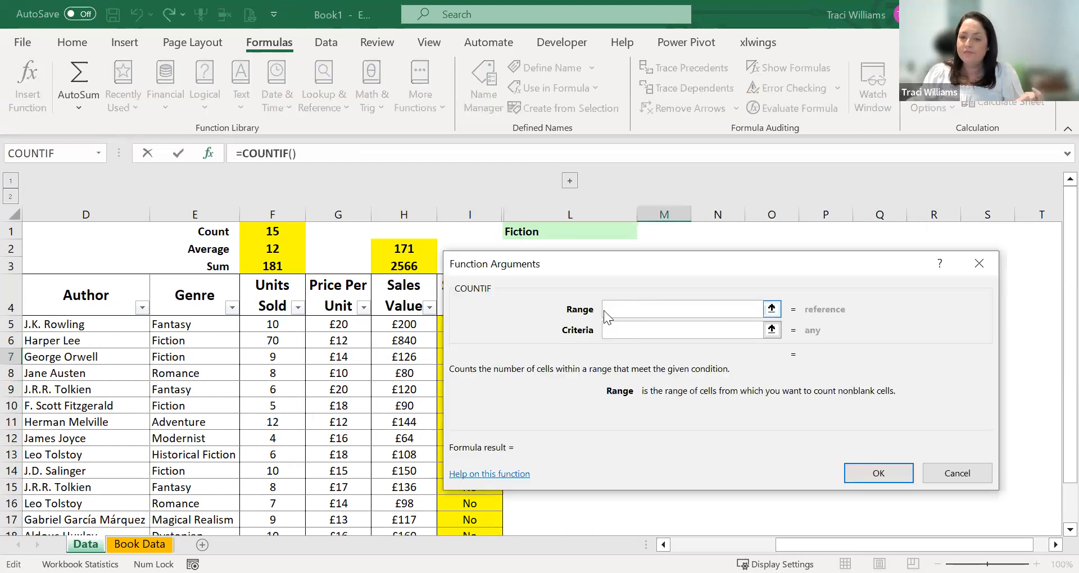
- Complete the COUNTIF in M7 with the Genre cells E5:E19 as range and L1 as criteria
click(176, 325)
key(End)
key(shift+Down)
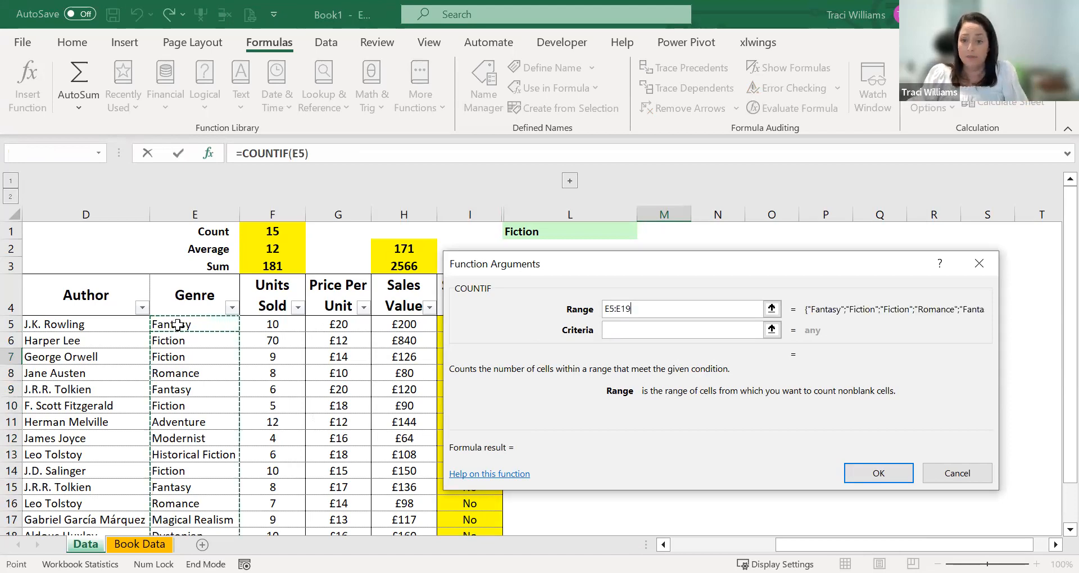
click(610, 331)
text(L1)
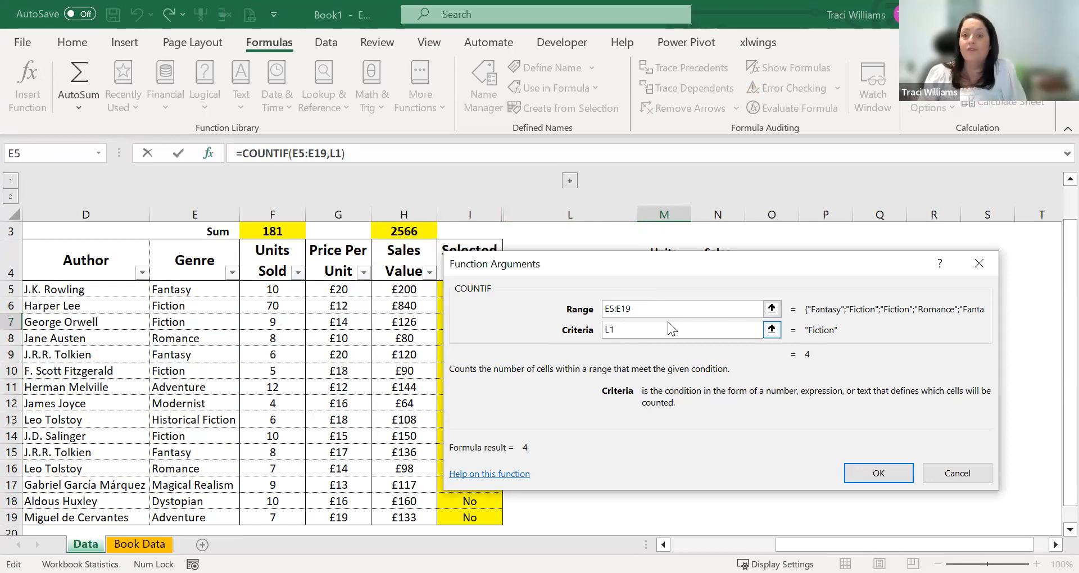
click(878, 473)
scroll(656, 368, up, 1)
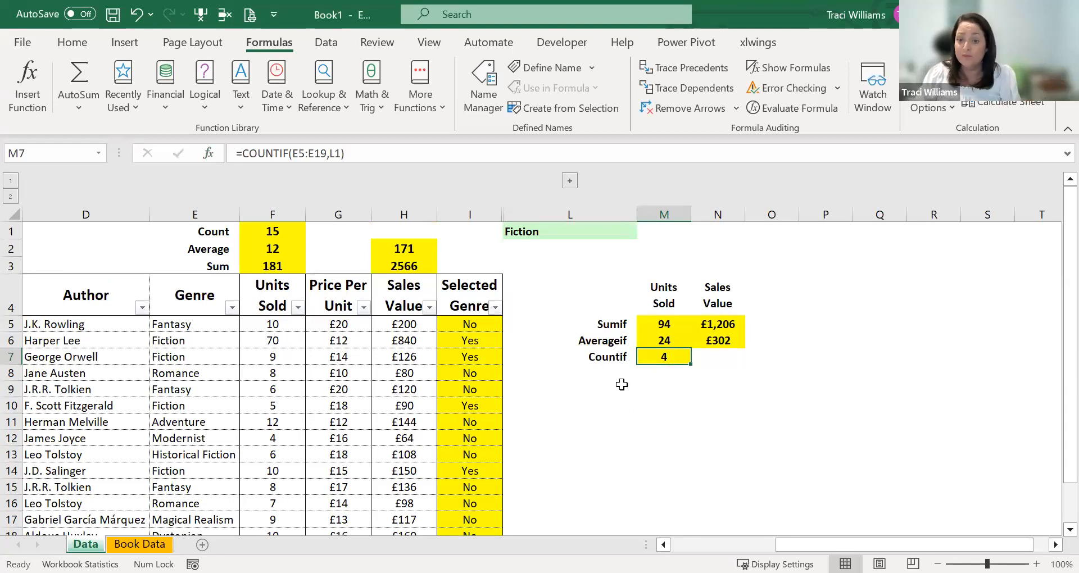
- Review the cell references of the COUNTIF in M7, the AVERAGEIF in M6 and the SUMIF in M5
double_click(652, 356)
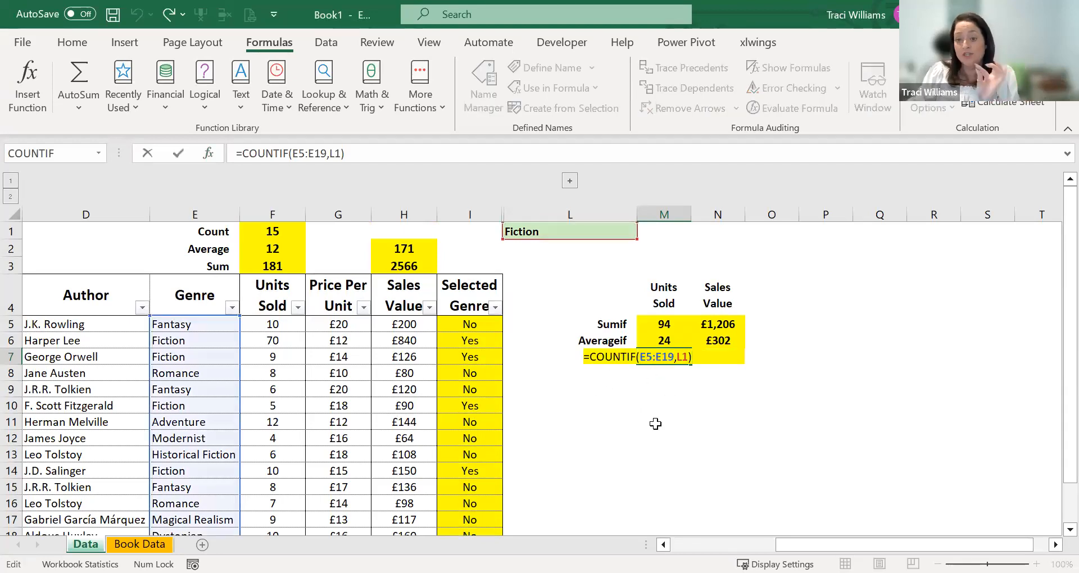
key(Escape)
click(661, 340)
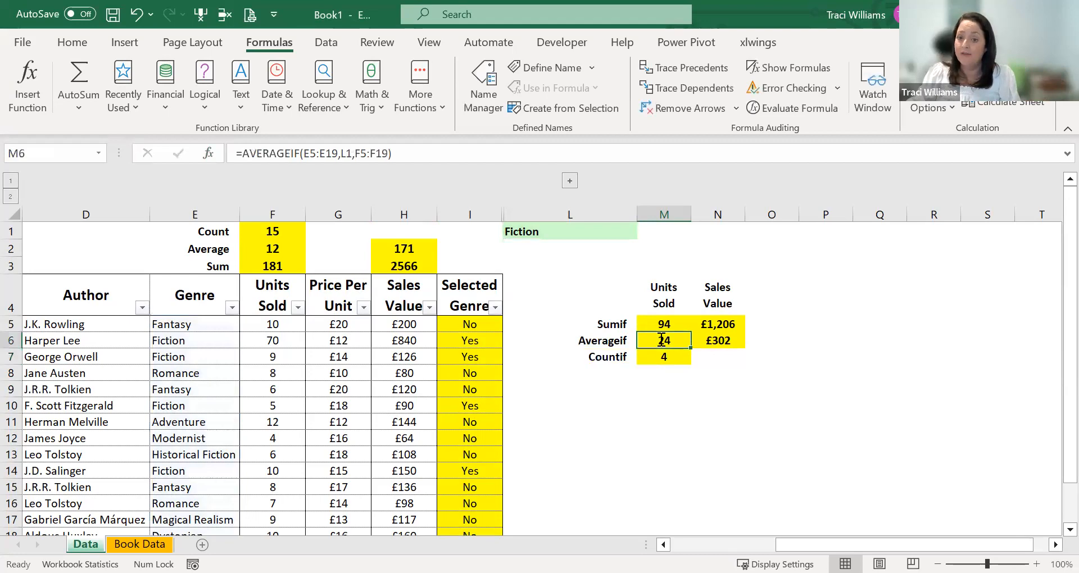
double_click(661, 339)
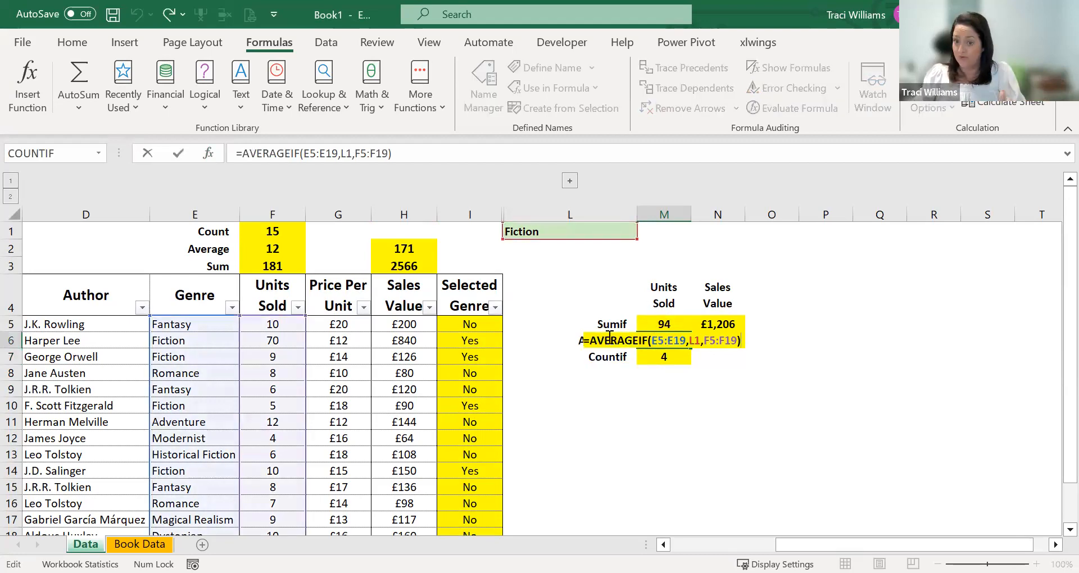
key(Escape)
click(652, 373)
click(645, 327)
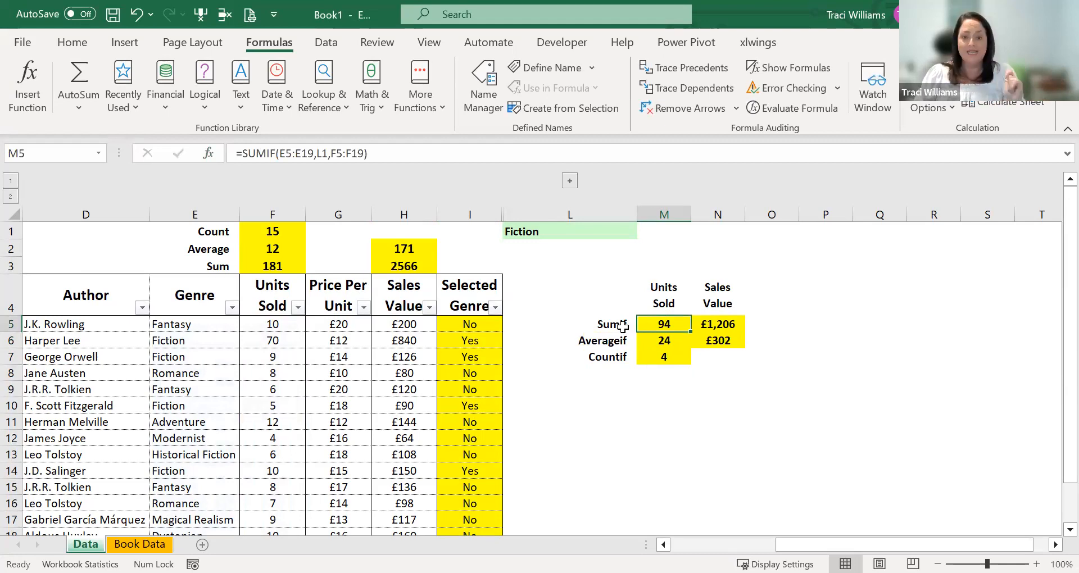
- Expand the grouped Country and Book & Author columns and select the first Country cell, J5
click(570, 182)
click(527, 291)
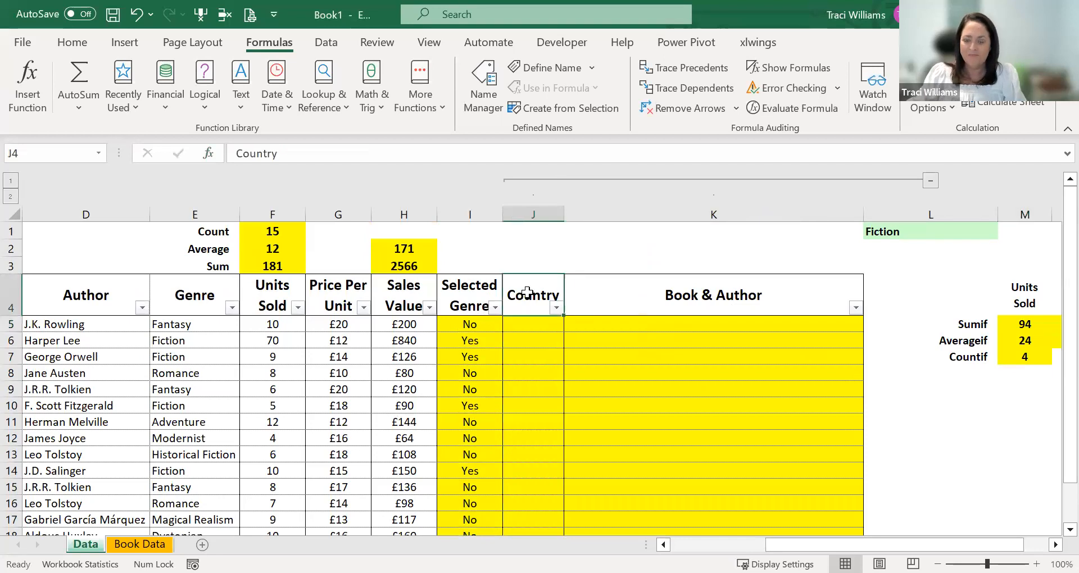
key(Down)
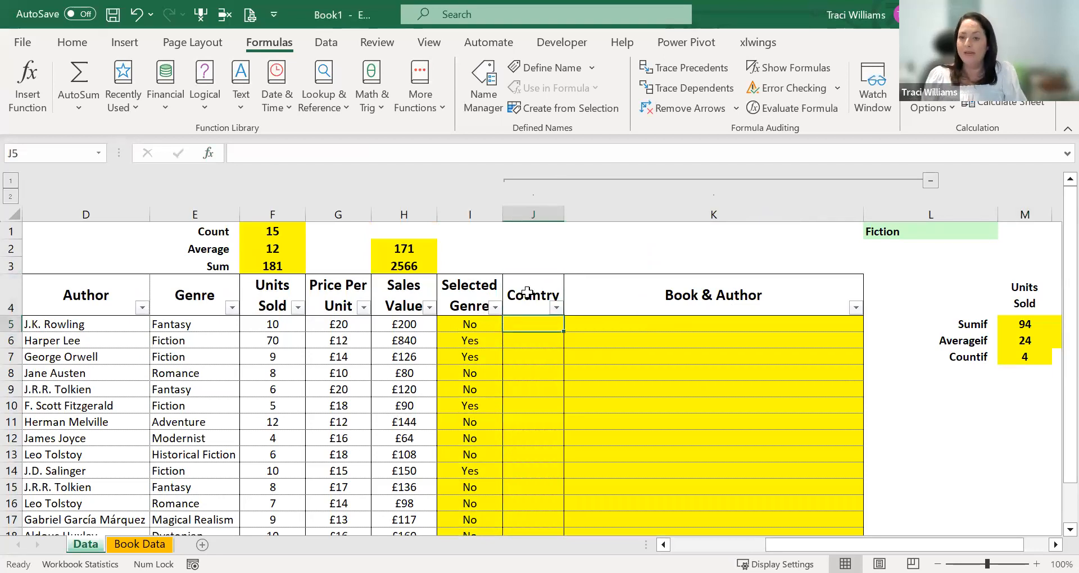
key(Right)
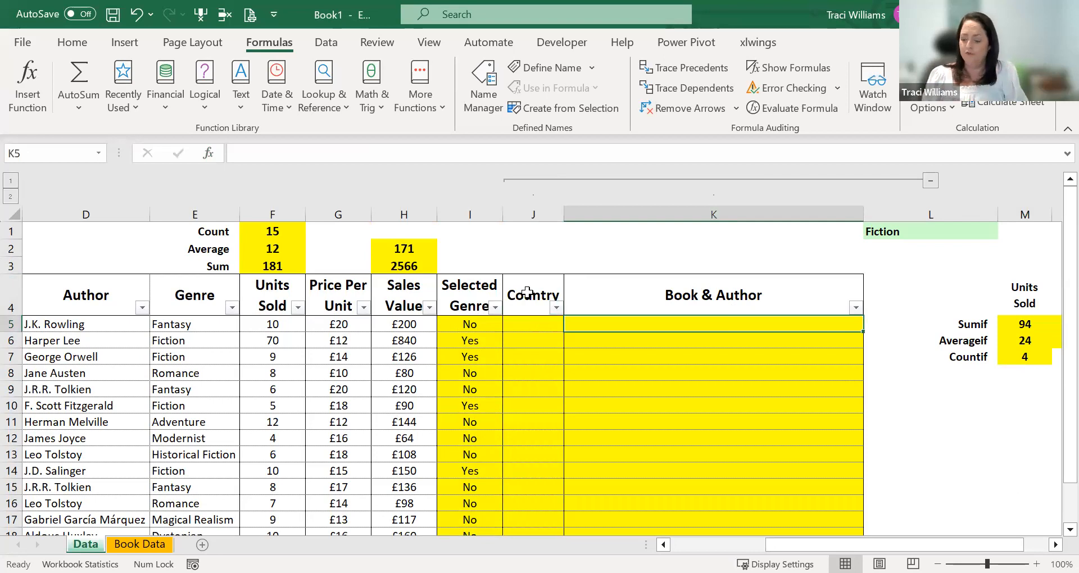
click(514, 326)
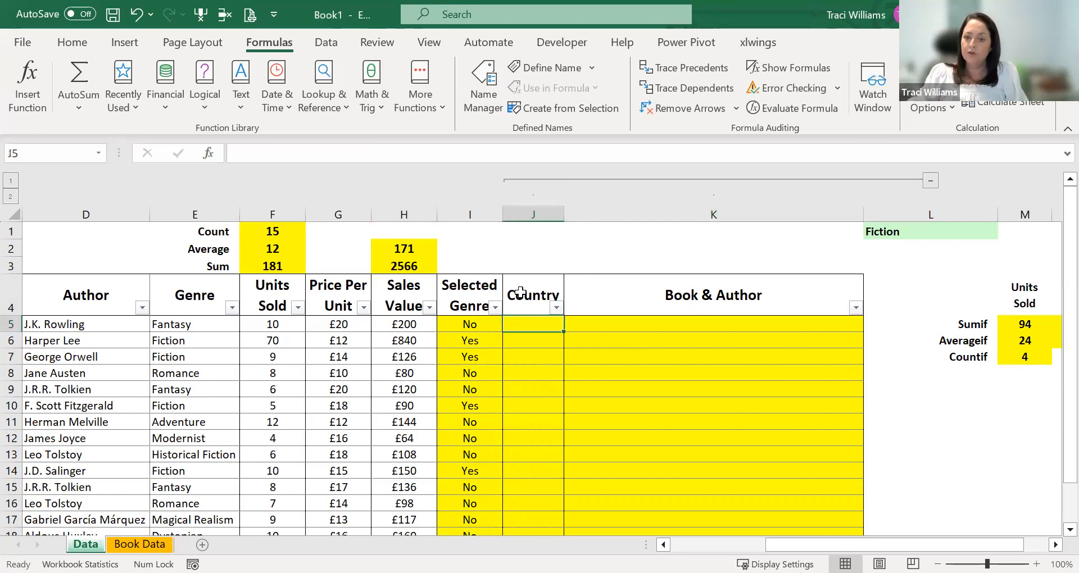
- Examine the Publisher column of the Data sheet and the Publisher, Publisher Code, Country and Audience columns of the Book Data sheet
key(Left)
key(Left)
key(Left)
key(Left)
key(Left)
key(Left)
key(Left)
key(Left)
key(Left)
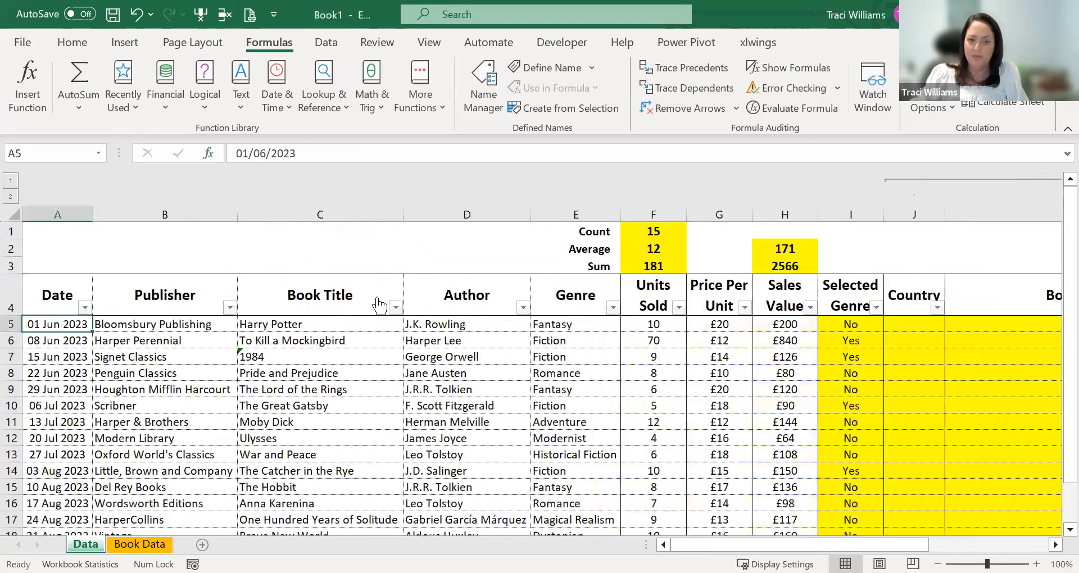
click(166, 325)
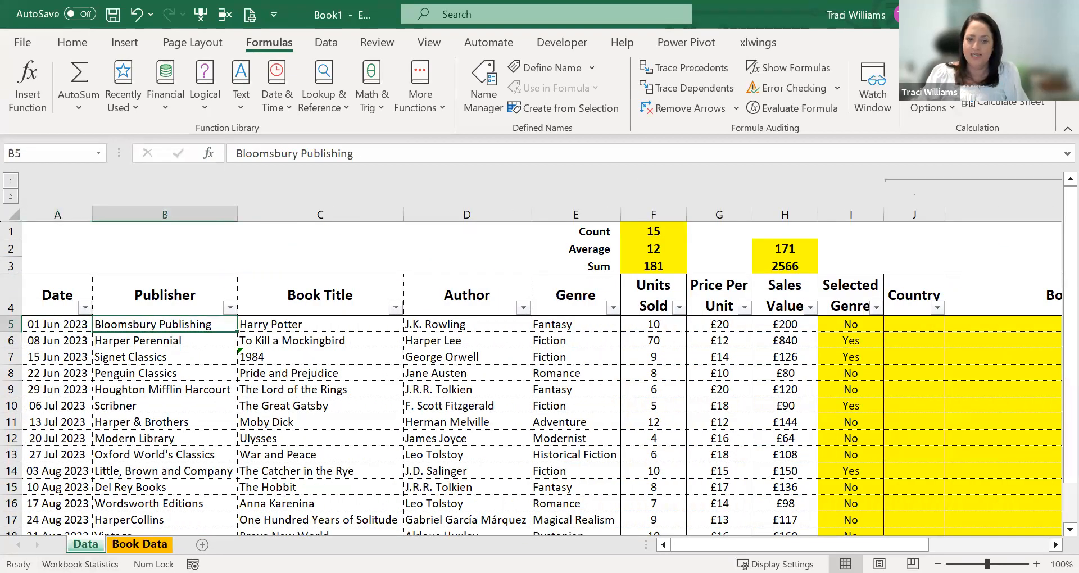
key(ctrl+Page_Down)
drag(148, 254, 144, 491)
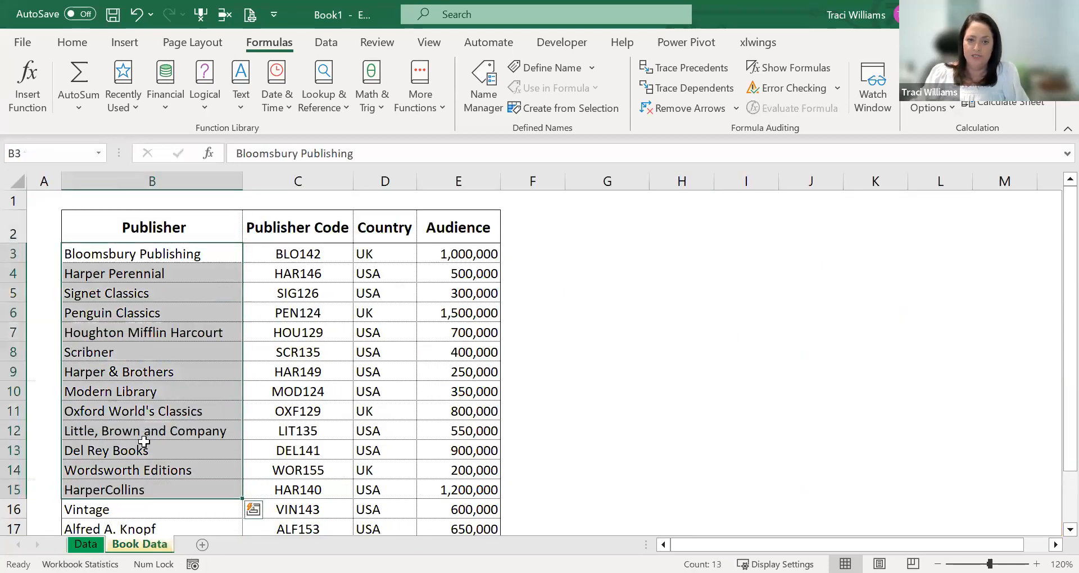
click(314, 221)
click(394, 226)
click(490, 232)
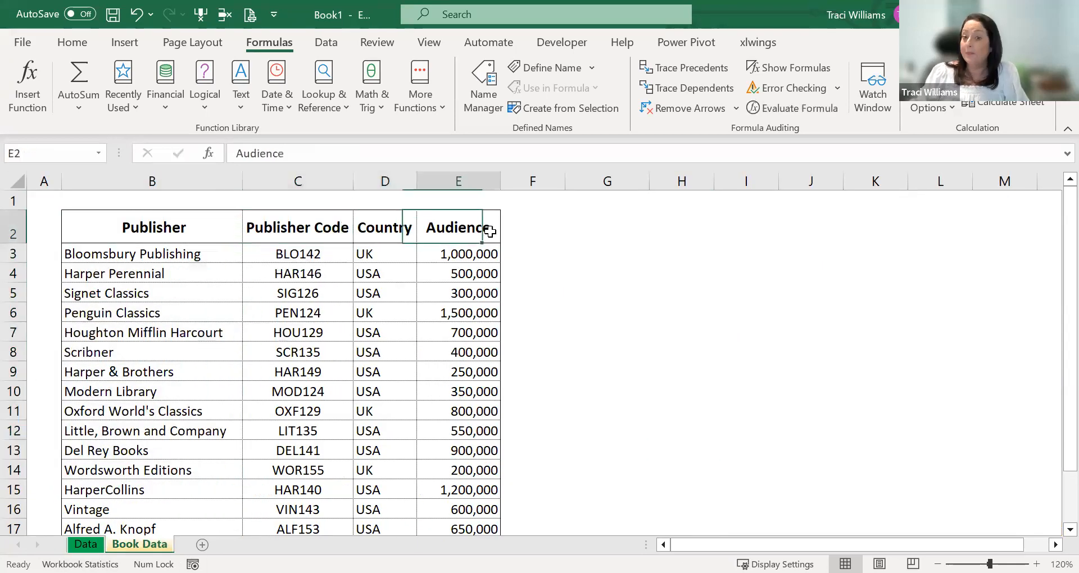
drag(107, 235, 315, 351)
click(459, 326)
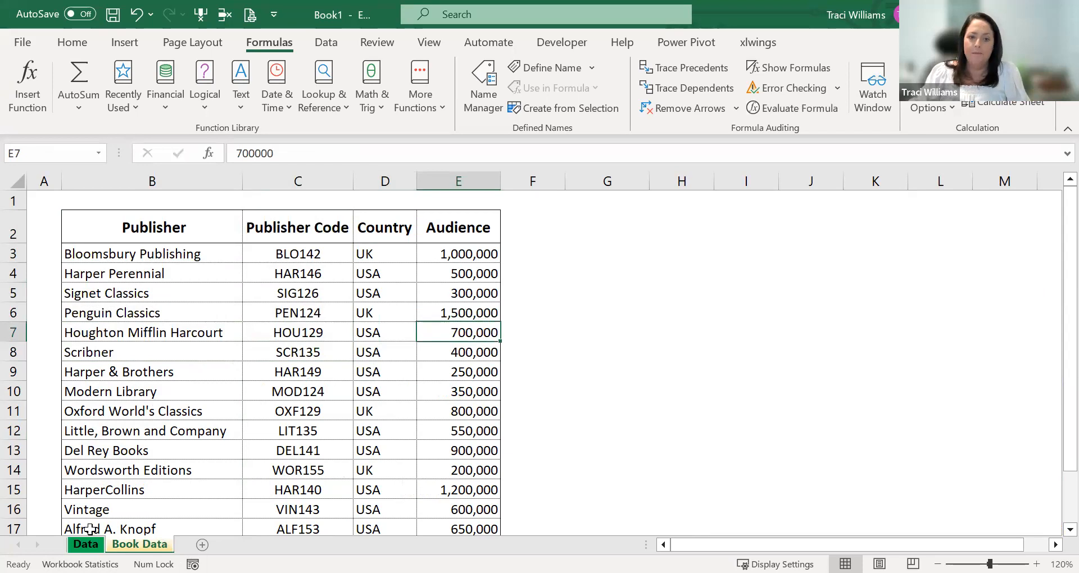
- Compare the publishers and countries on the Book Data sheet with the Publisher and empty Country columns on the Data sheet
drag(385, 227, 371, 352)
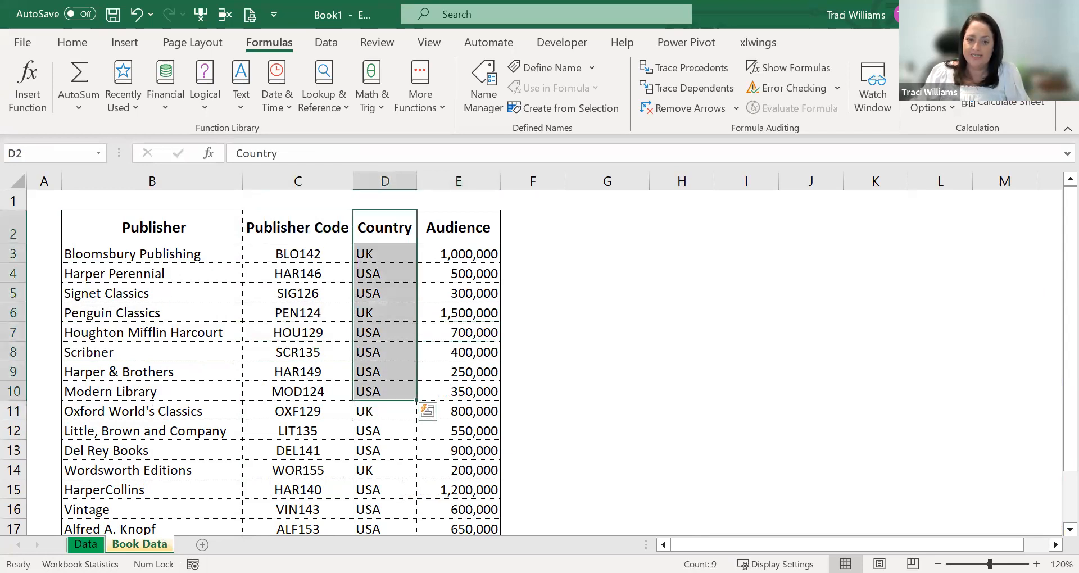
click(86, 544)
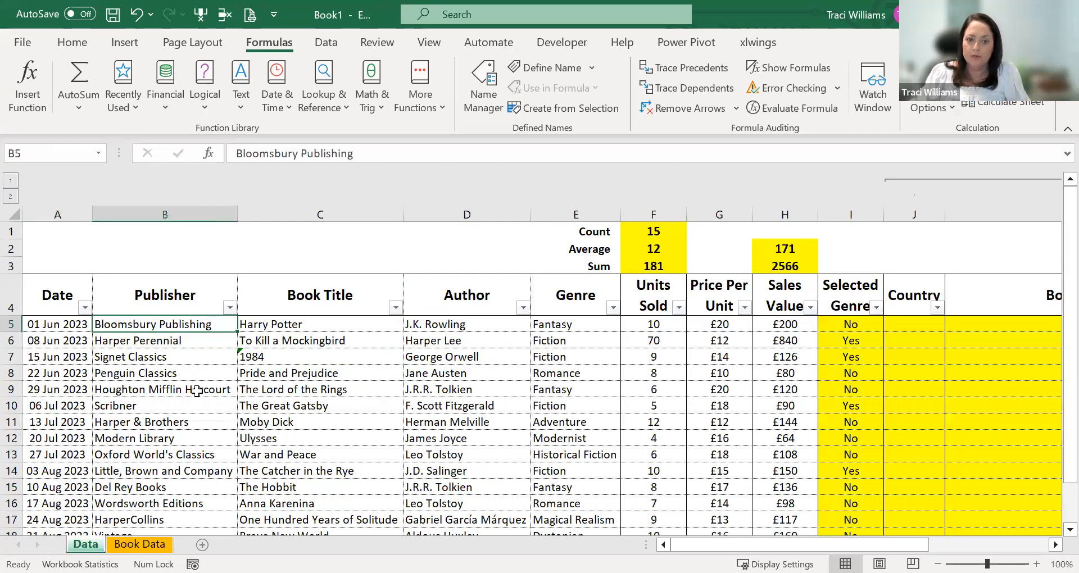
click(139, 544)
click(363, 253)
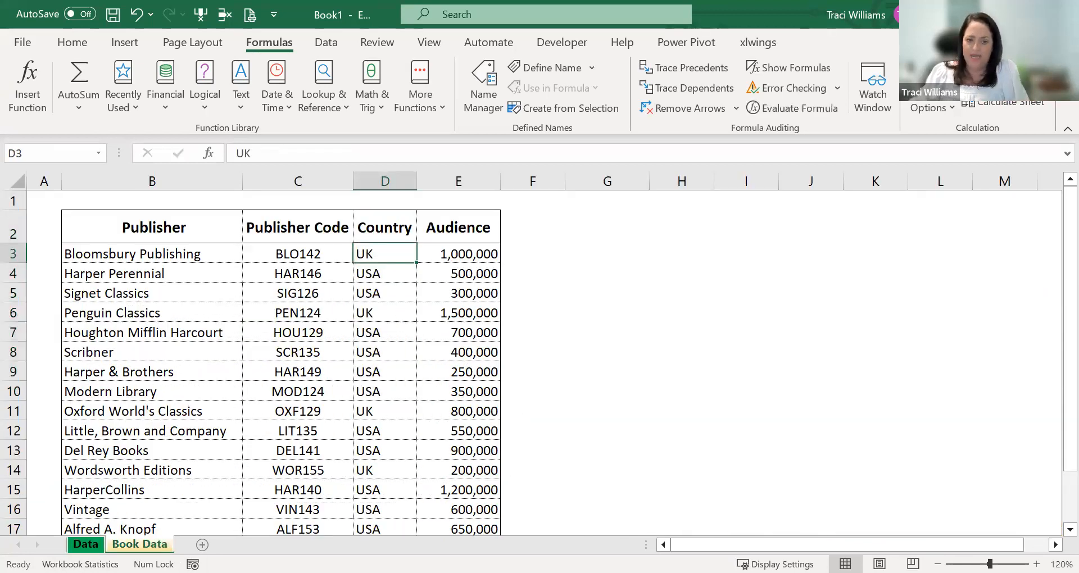
click(86, 544)
click(902, 324)
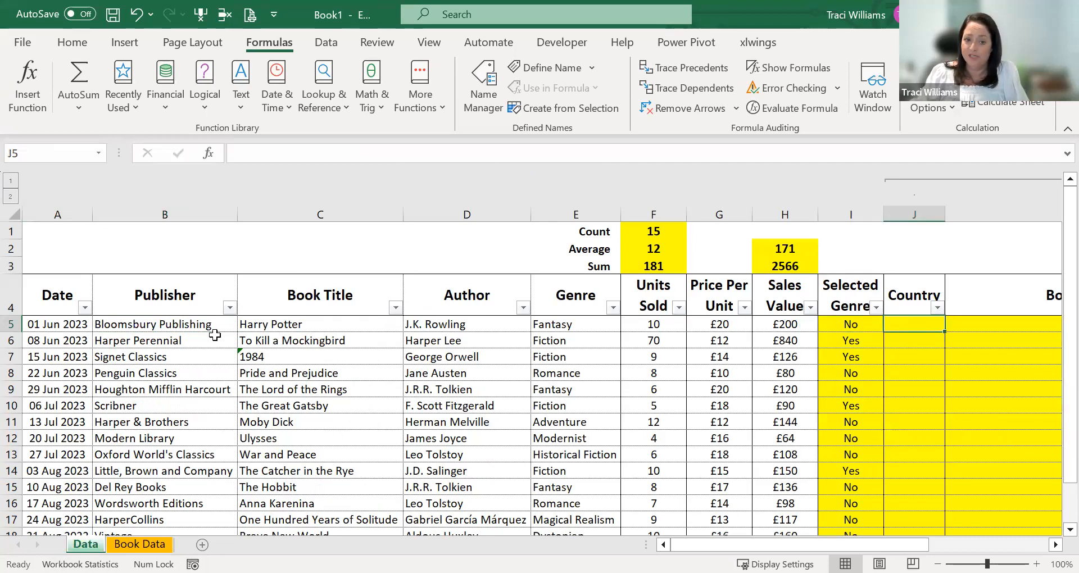
click(139, 544)
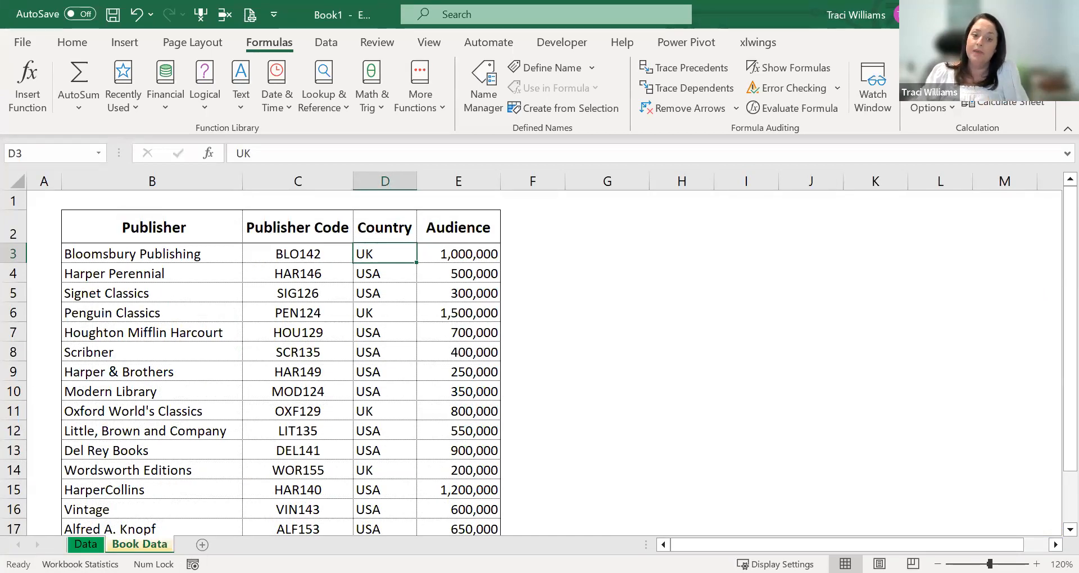
key(ctrl+Page_Up)
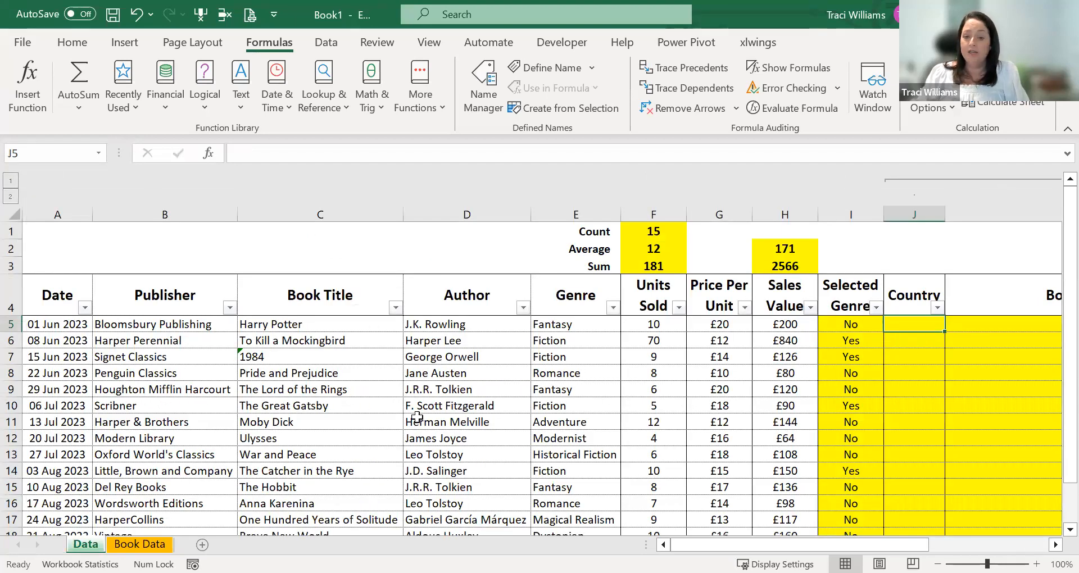
click(143, 544)
drag(129, 255, 107, 453)
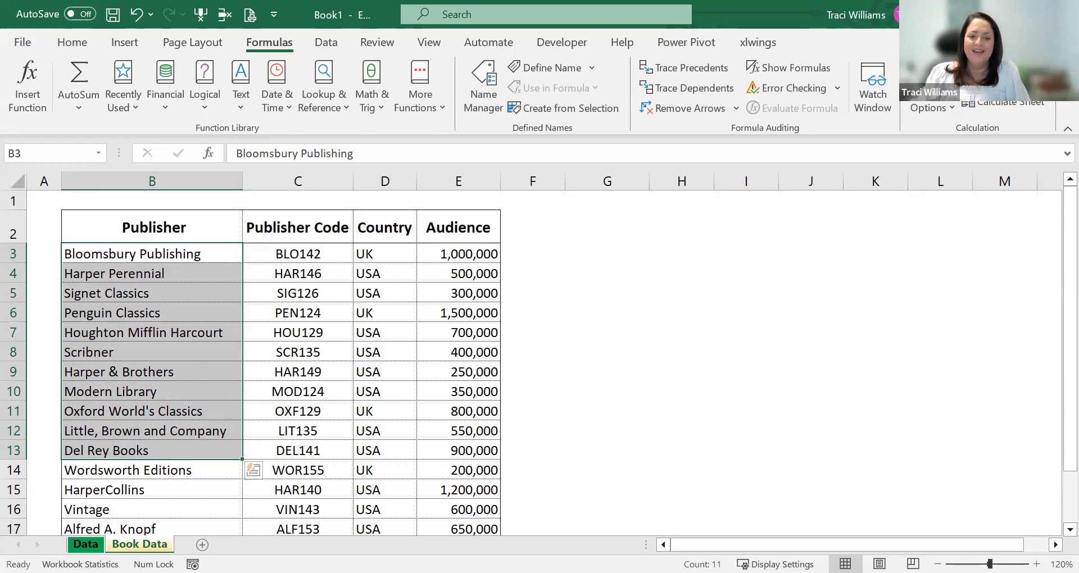
key(ctrl+Page_Up)
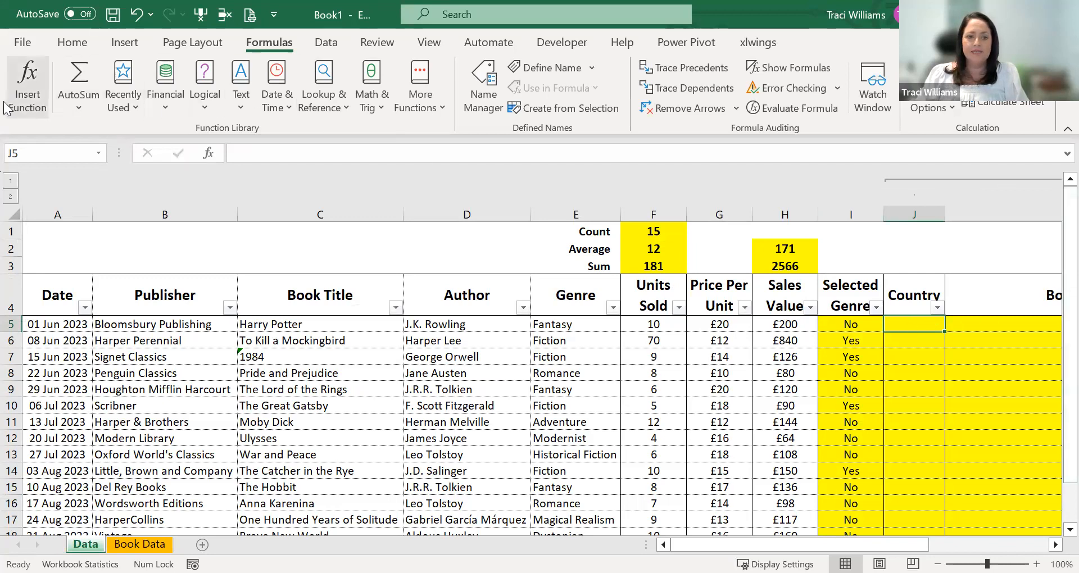
- Search the function library for "vlookup" and insert the VLOOKUP function in the first Country cell, J5
click(24, 81)
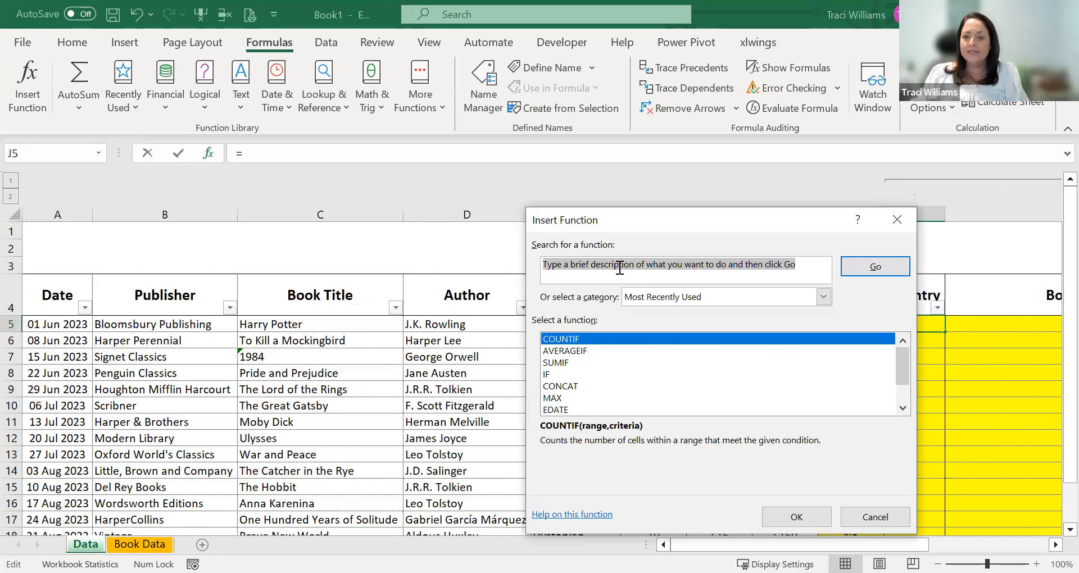
text(vlookup)
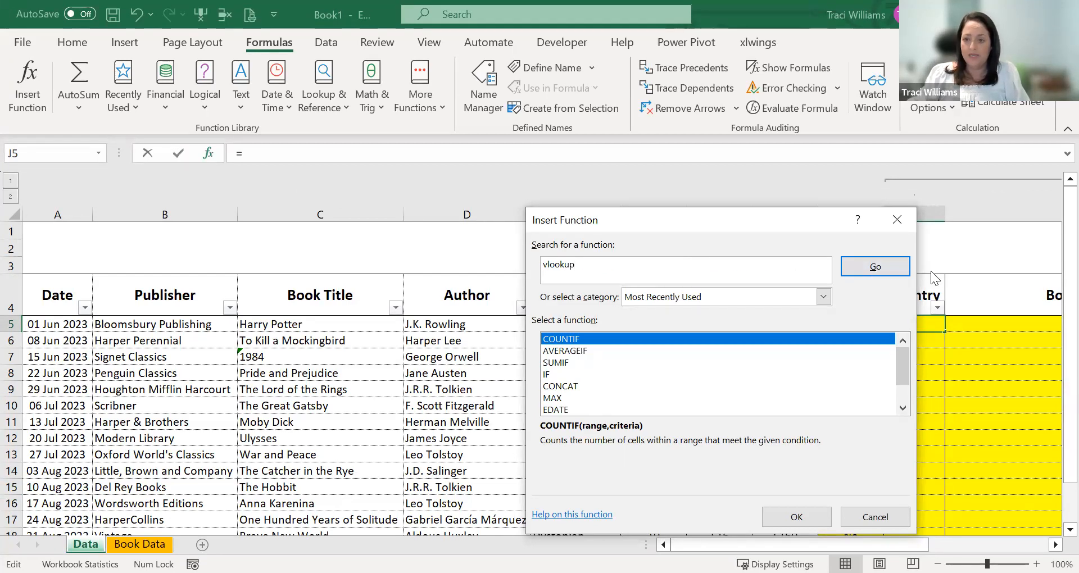
click(873, 266)
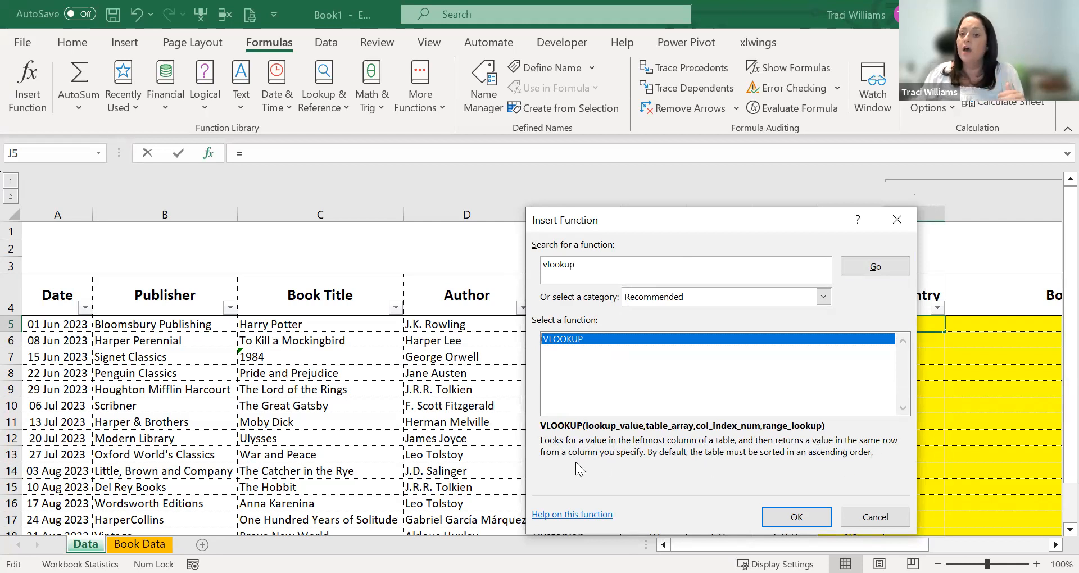
click(790, 511)
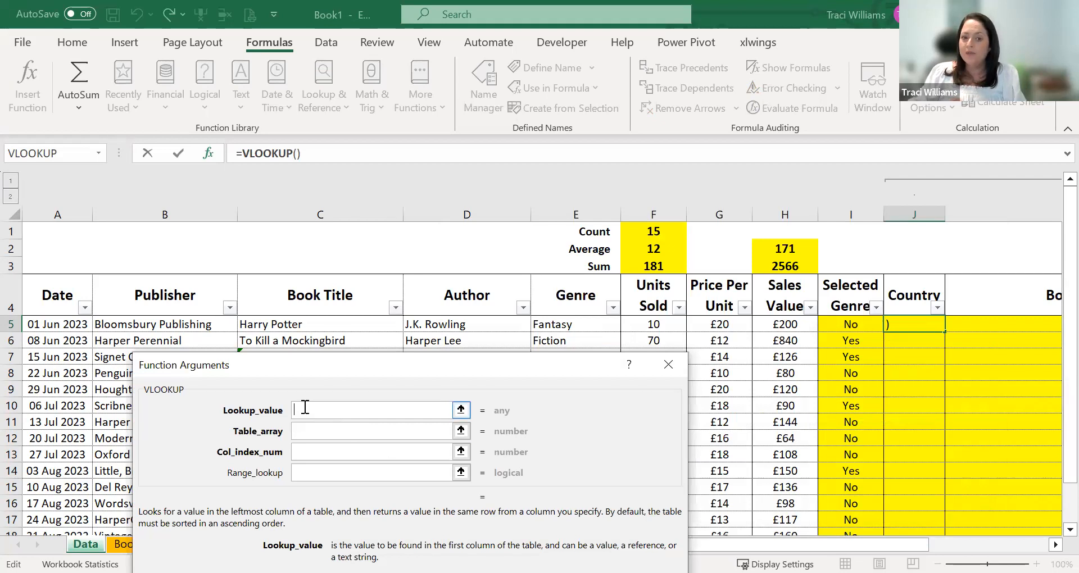
- Set the VLOOKUP's lookup value to B5 and its table array to the absolute range $B$3:$E$17 on the Book Data sheet
click(199, 325)
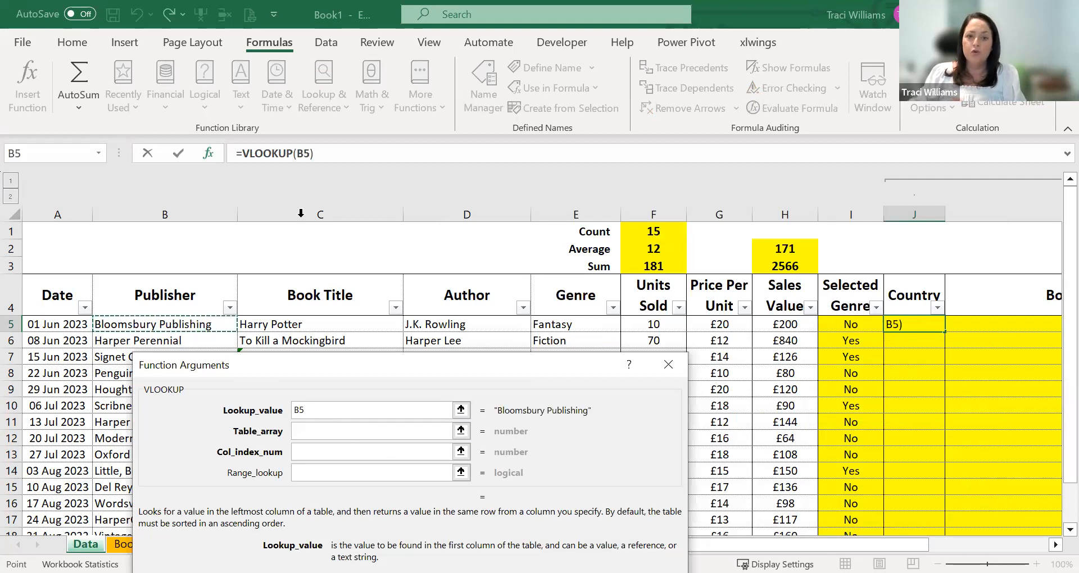
click(315, 430)
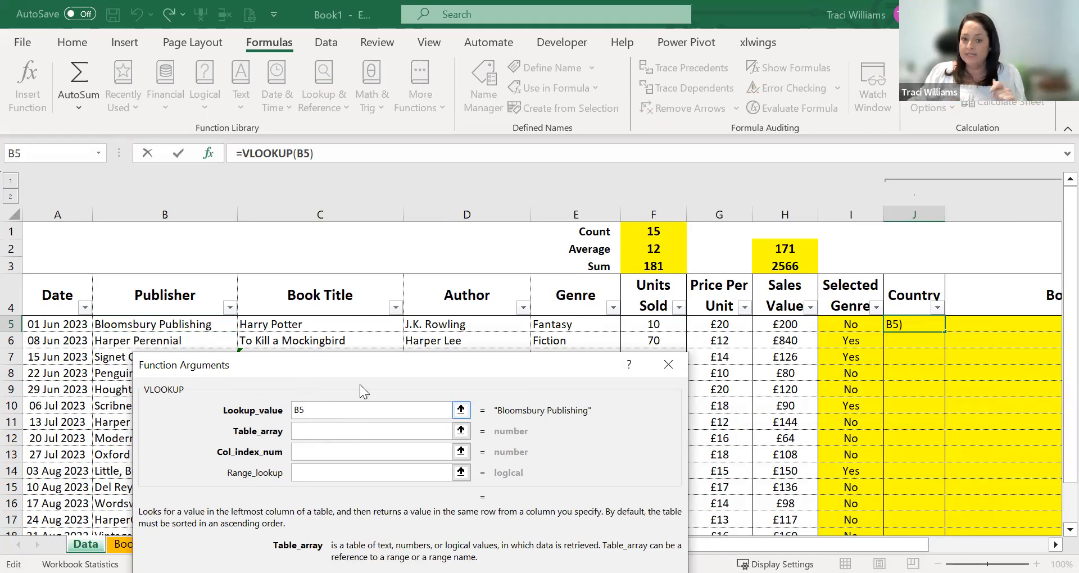
drag(353, 365, 342, 198)
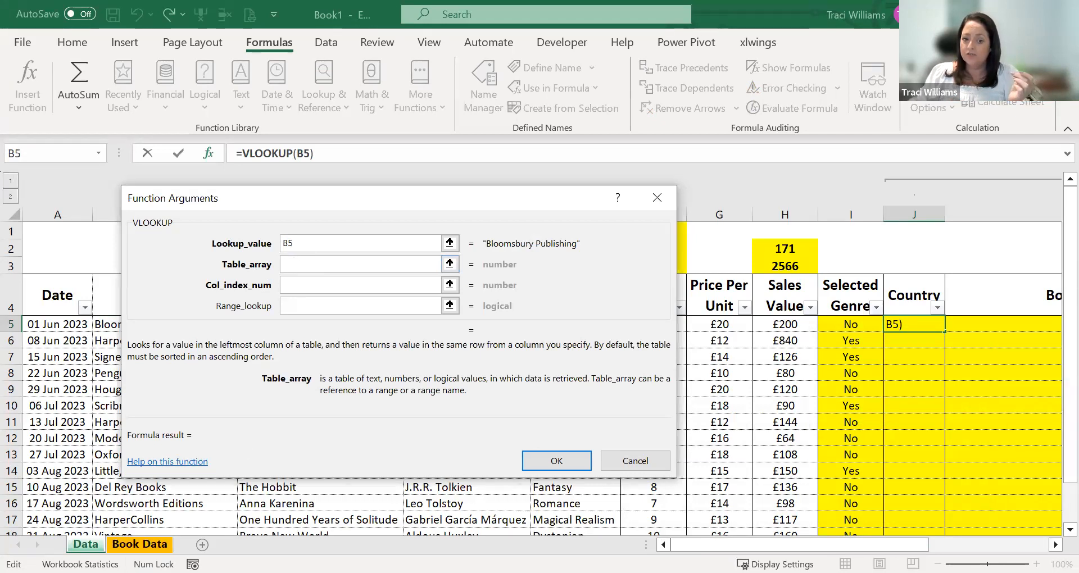
click(139, 545)
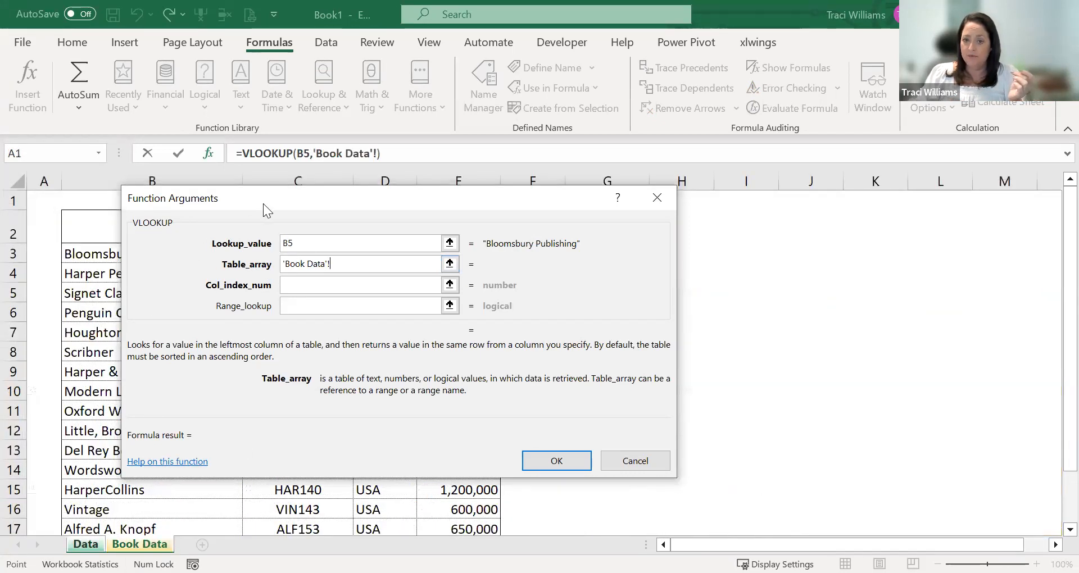
click(147, 253)
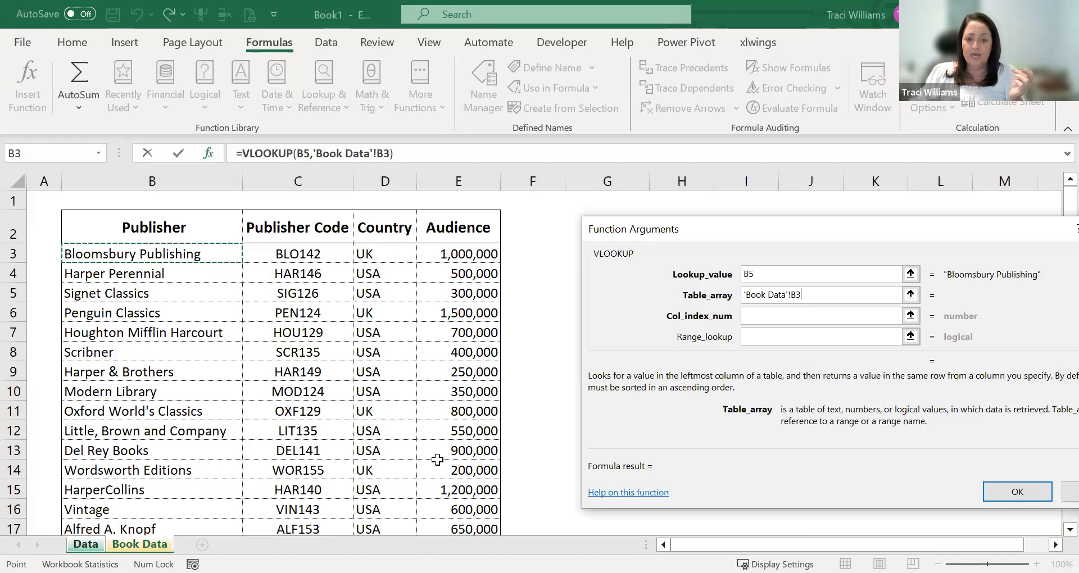
key(ctrl+shift+Down)
key(ctrl+shift+Right)
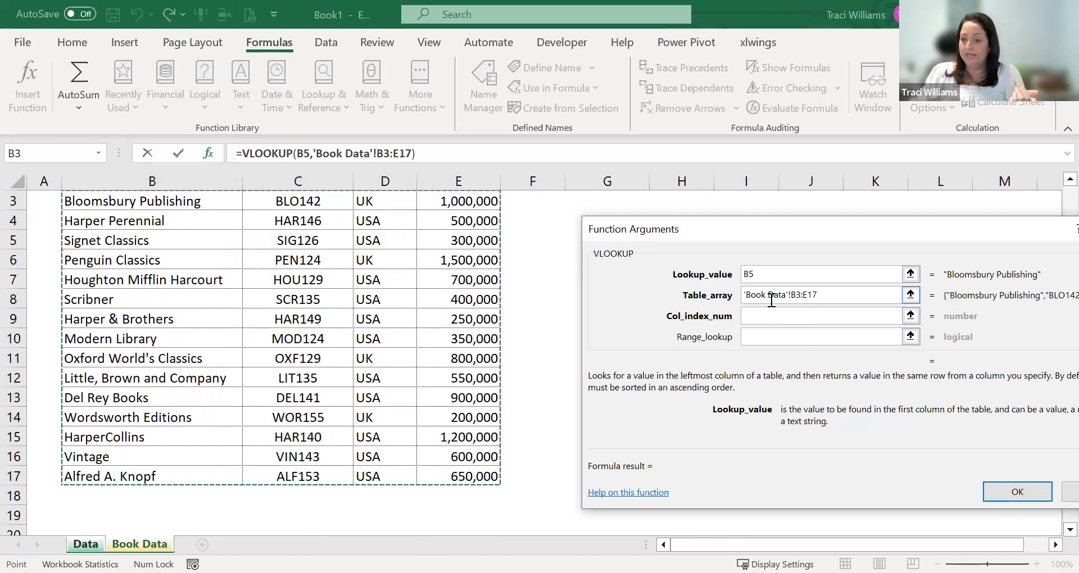
click(843, 317)
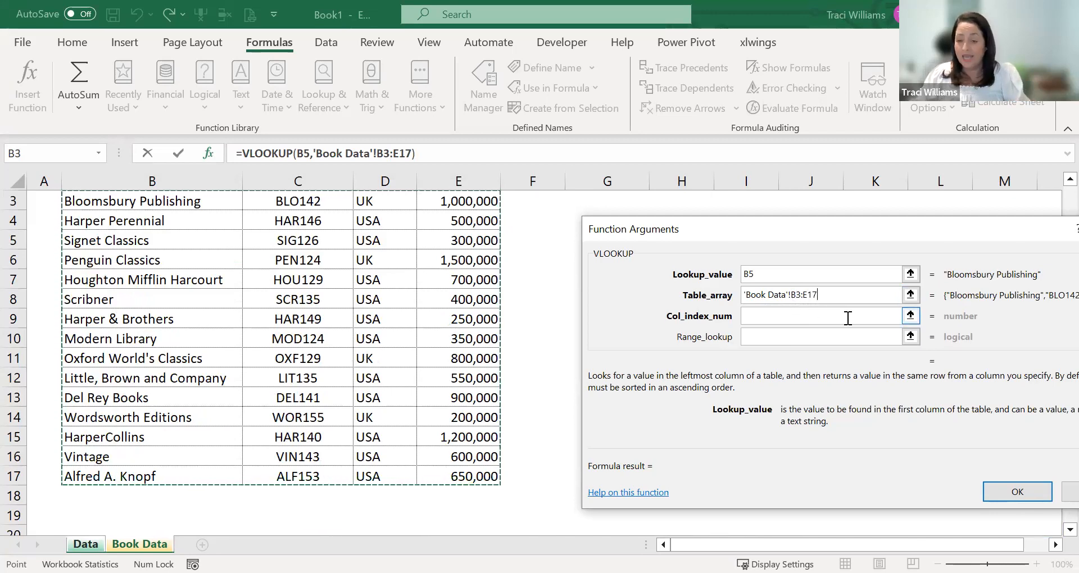
key(F4)
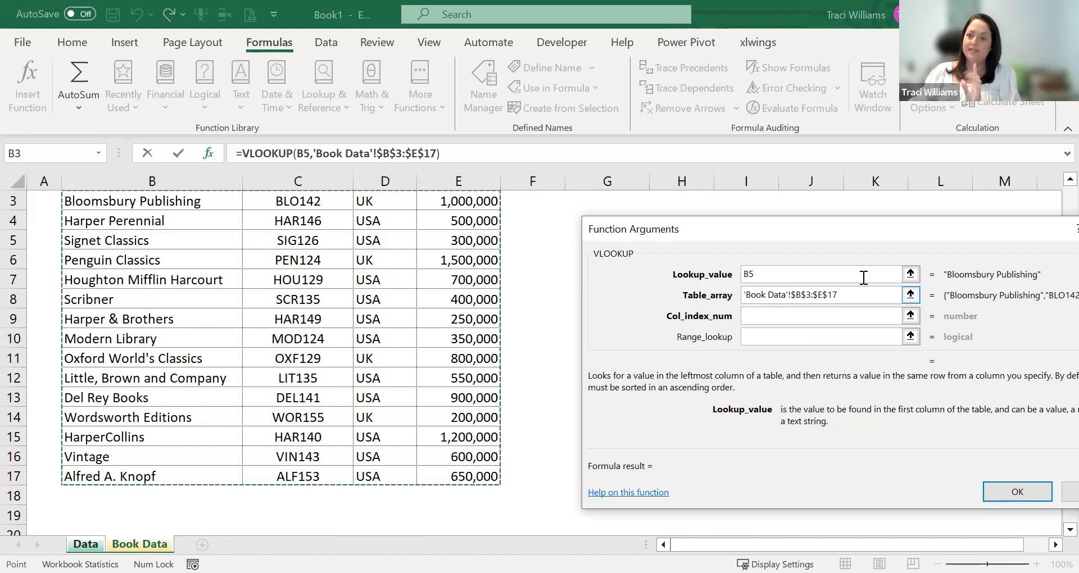
- Set the VLOOKUP's column index number to 3 for the Country column of the Book Data table
click(774, 318)
click(767, 318)
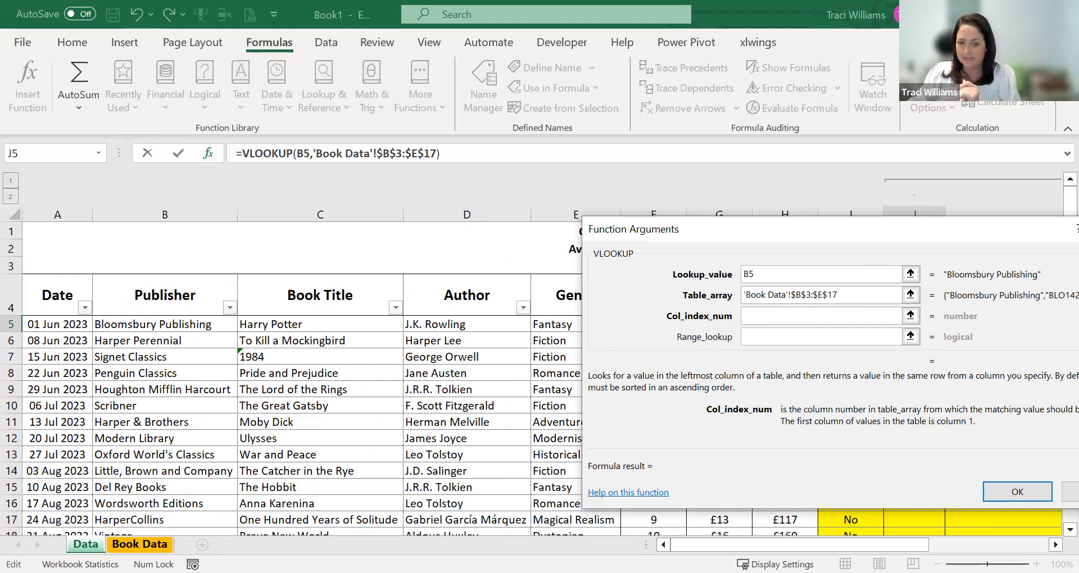
click(140, 545)
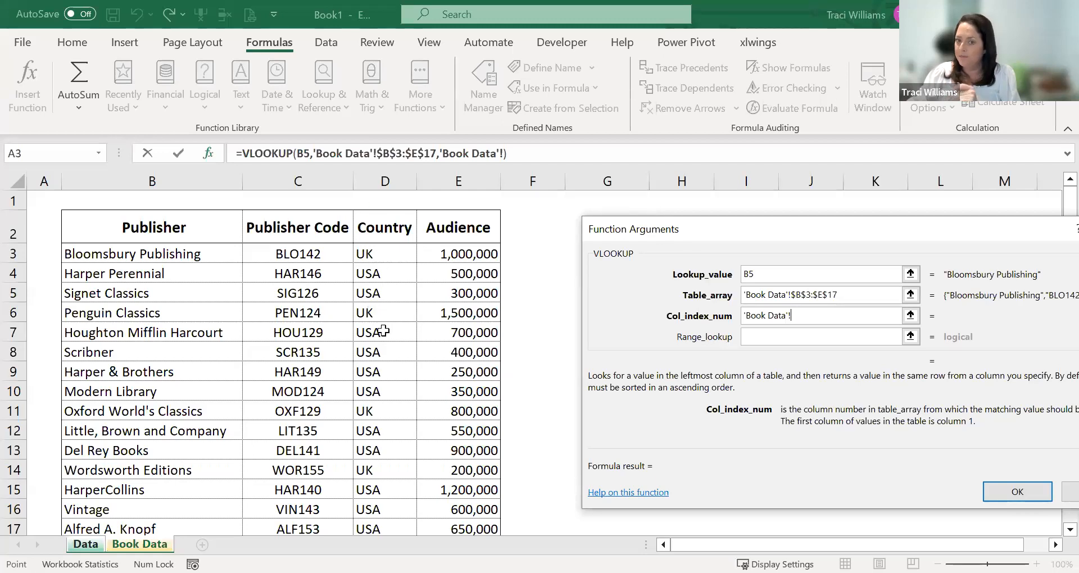
drag(787, 315, 715, 318)
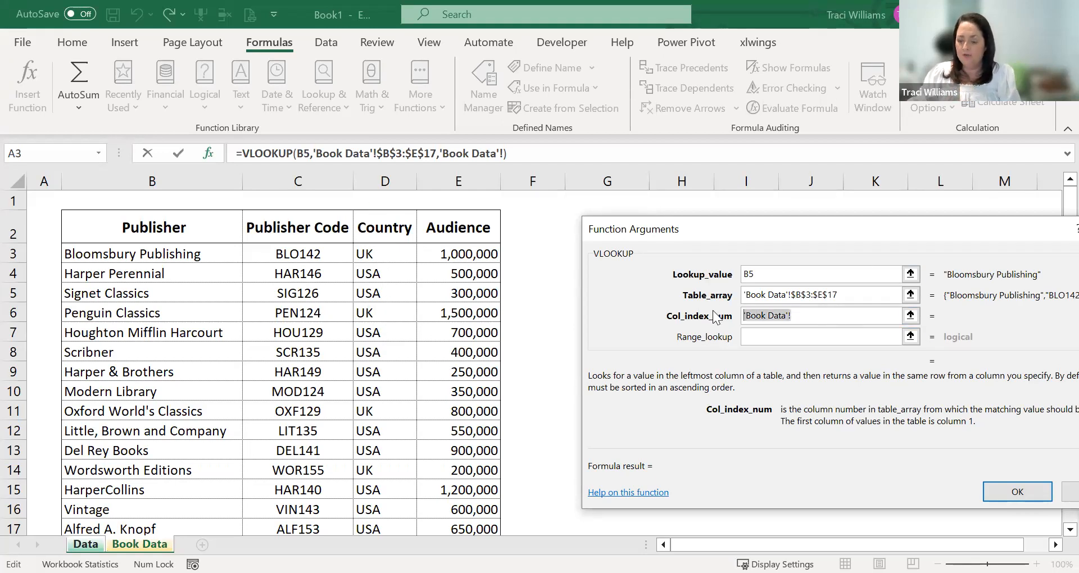
key(BackSpace)
text(3)
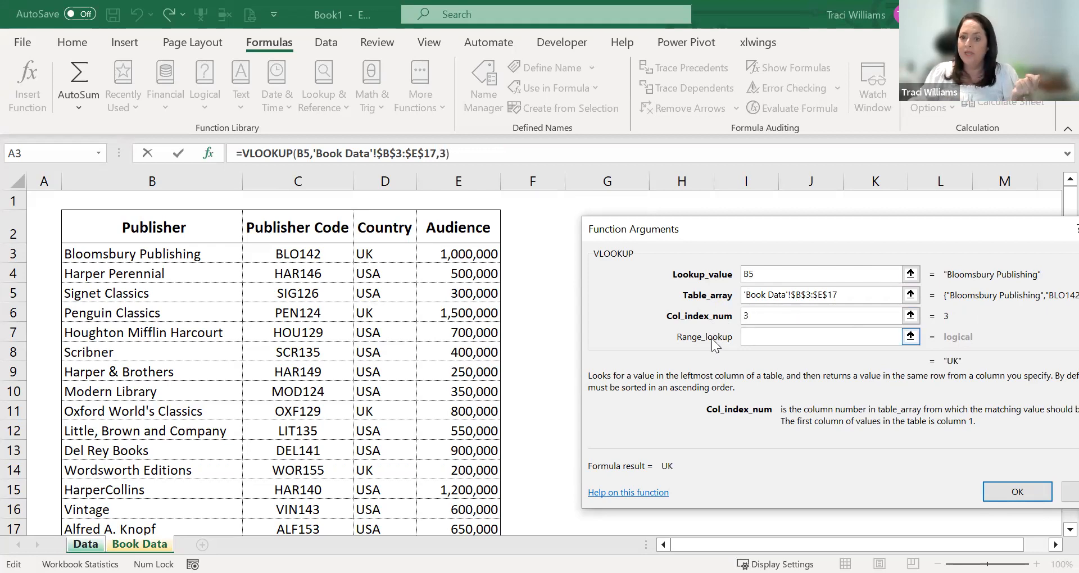
- Set the VLOOKUP's range lookup to false for an exact match and complete the formula in J5
click(763, 335)
text(f)
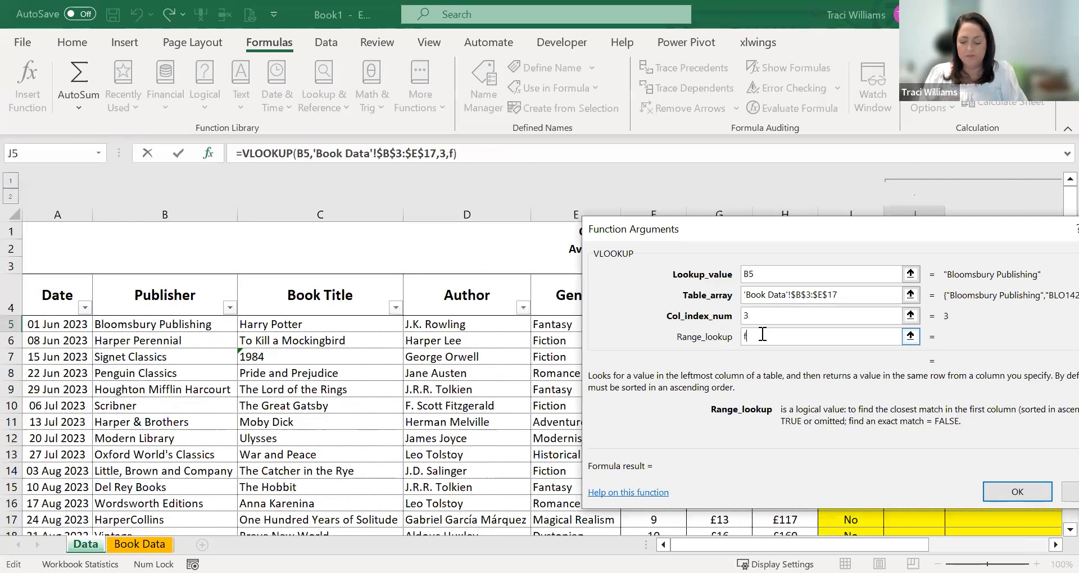
text(alse)
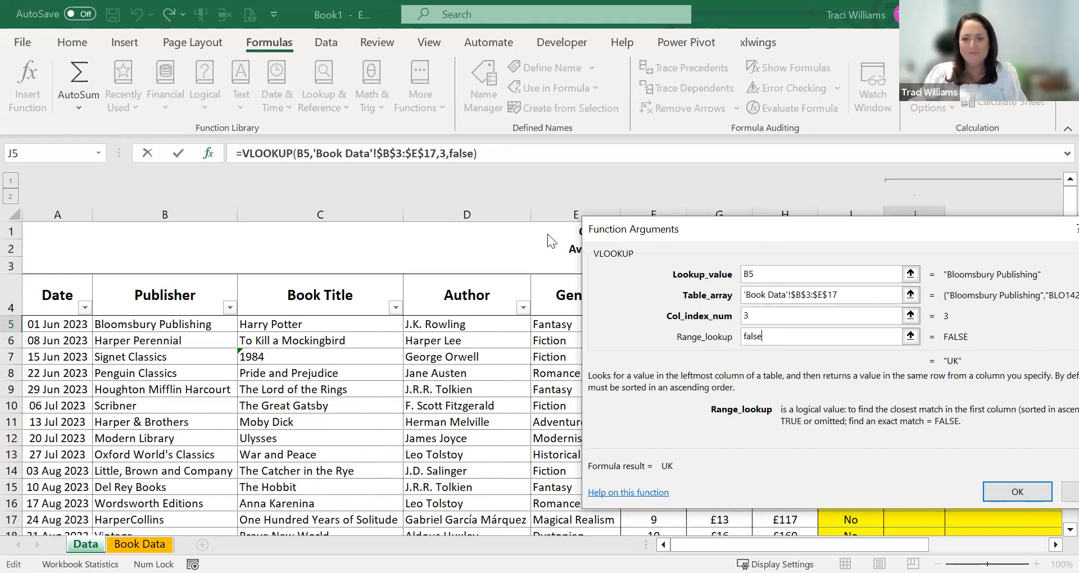
drag(766, 226, 562, 207)
click(814, 473)
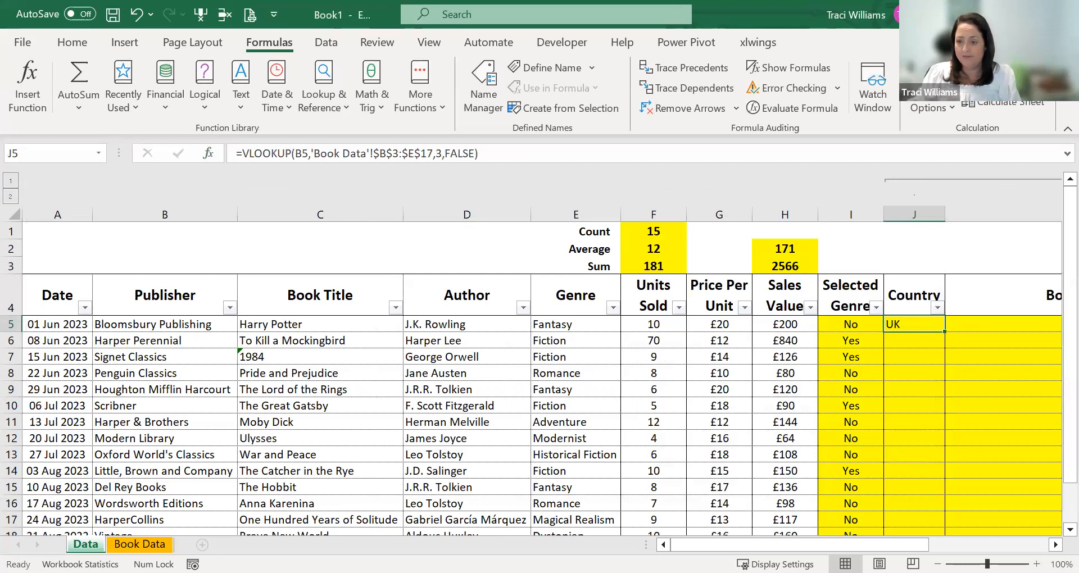
- Review the VLOOKUP formula in J5 and the table range it references on the Book Data sheet
click(1056, 545)
double_click(519, 325)
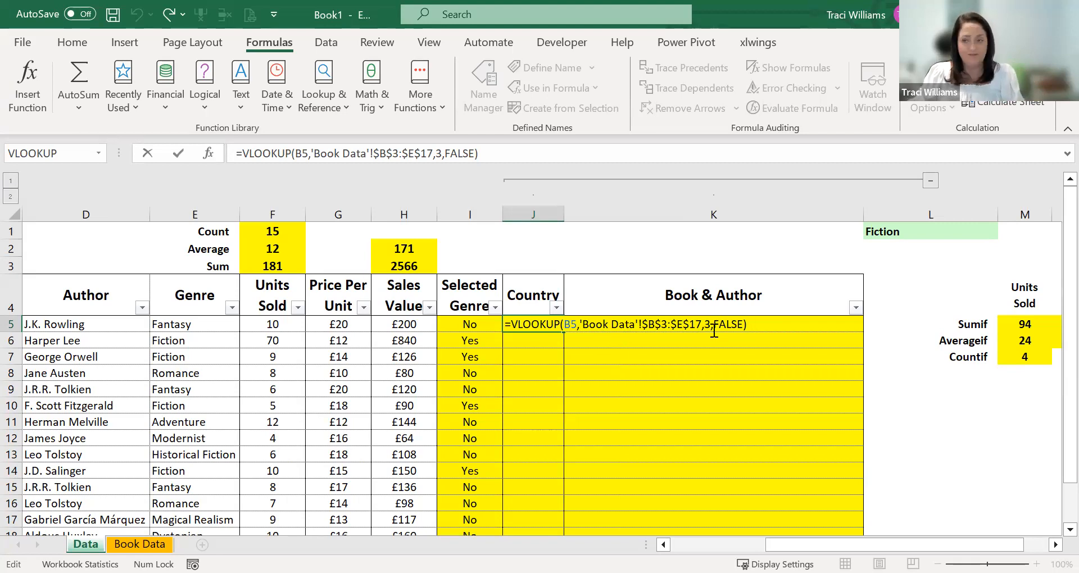
key(ctrl+Return)
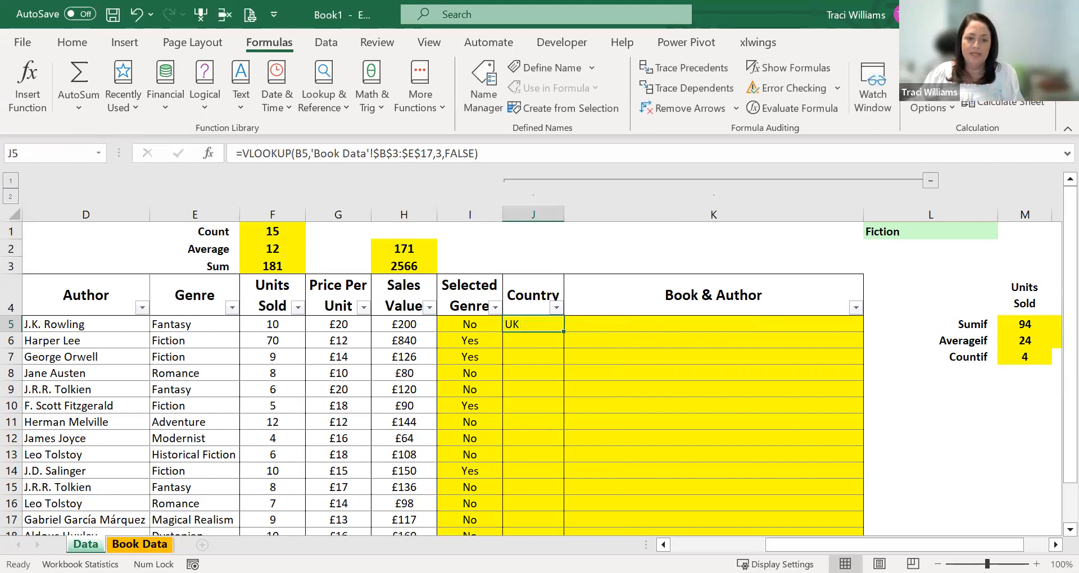
key(ctrl+Page_Down)
drag(144, 253, 466, 475)
scroll(607, 358, up, 1)
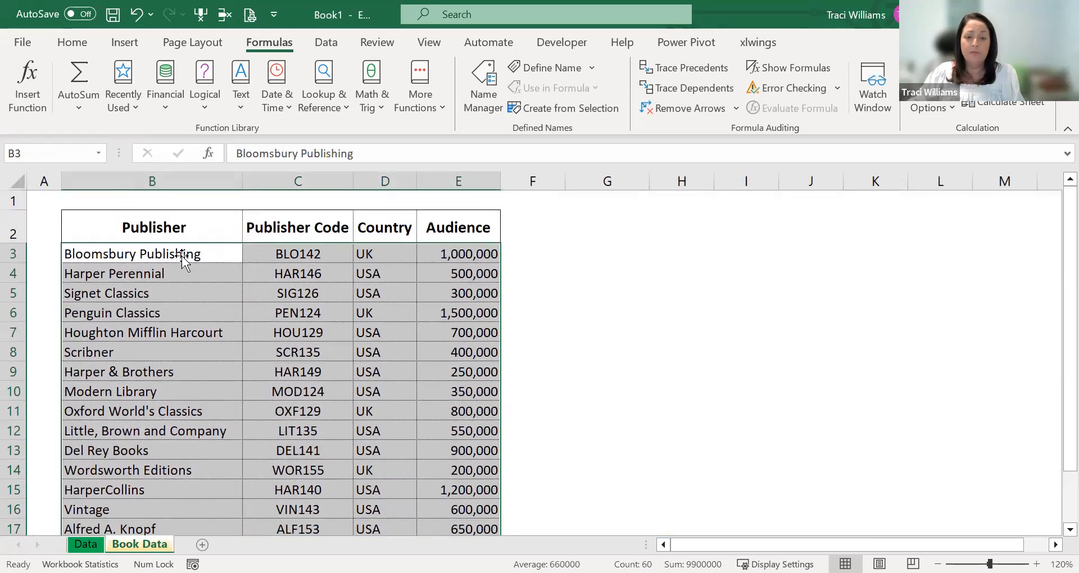
- Check the first publisher against its country on the Book Data sheet and return to the Data sheet
click(98, 256)
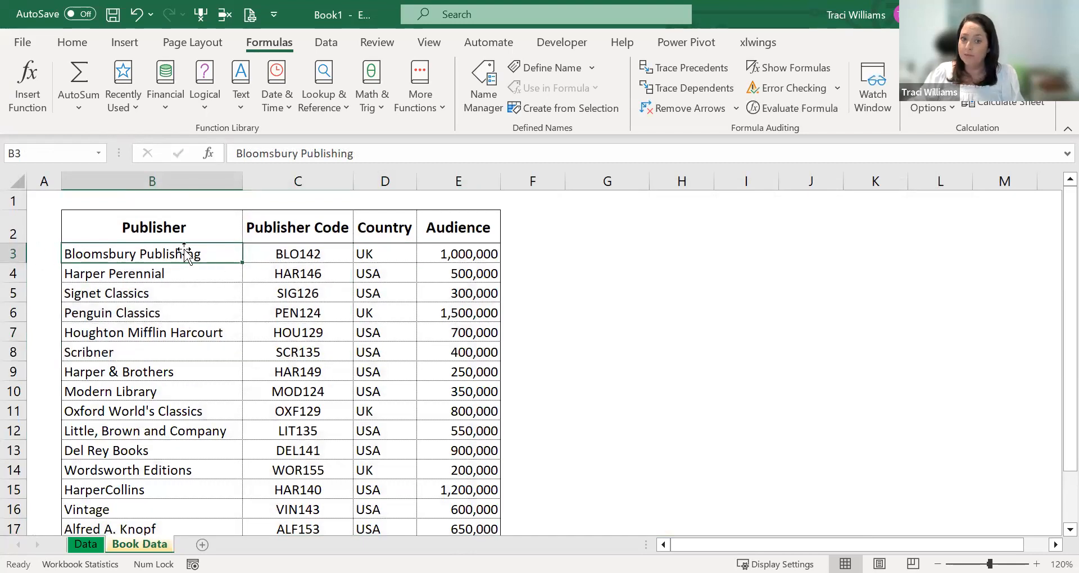
click(388, 253)
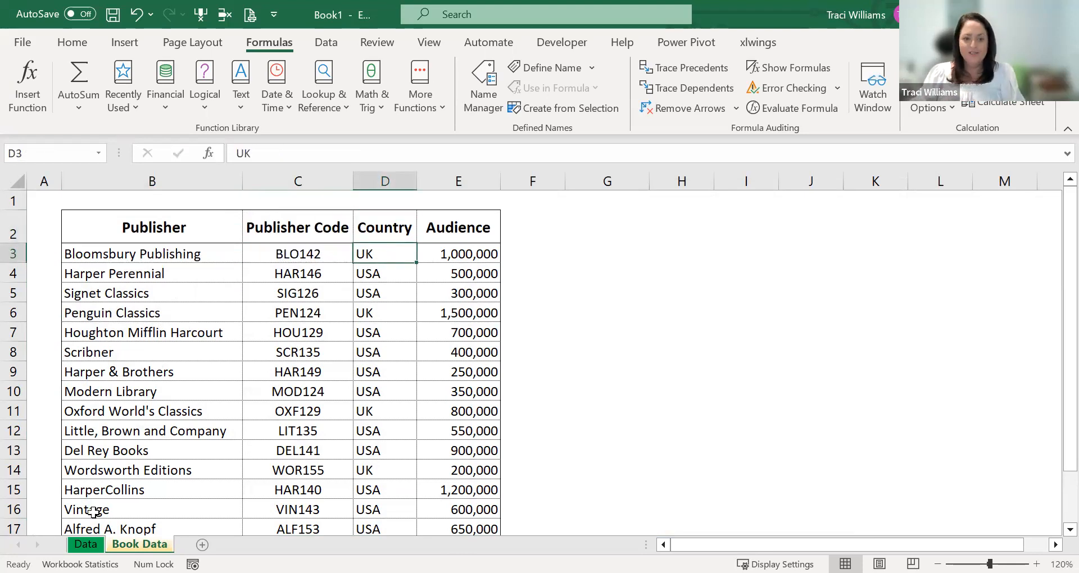
click(85, 545)
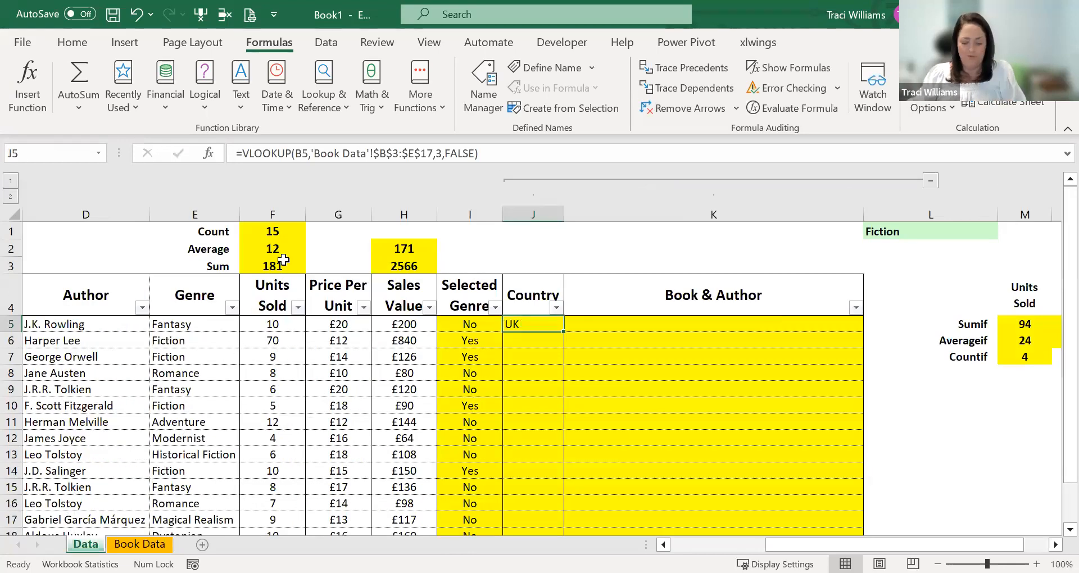
- Copy the VLOOKUP formula from J5 into the remaining Country cells J6:J19
key(ctrl+c)
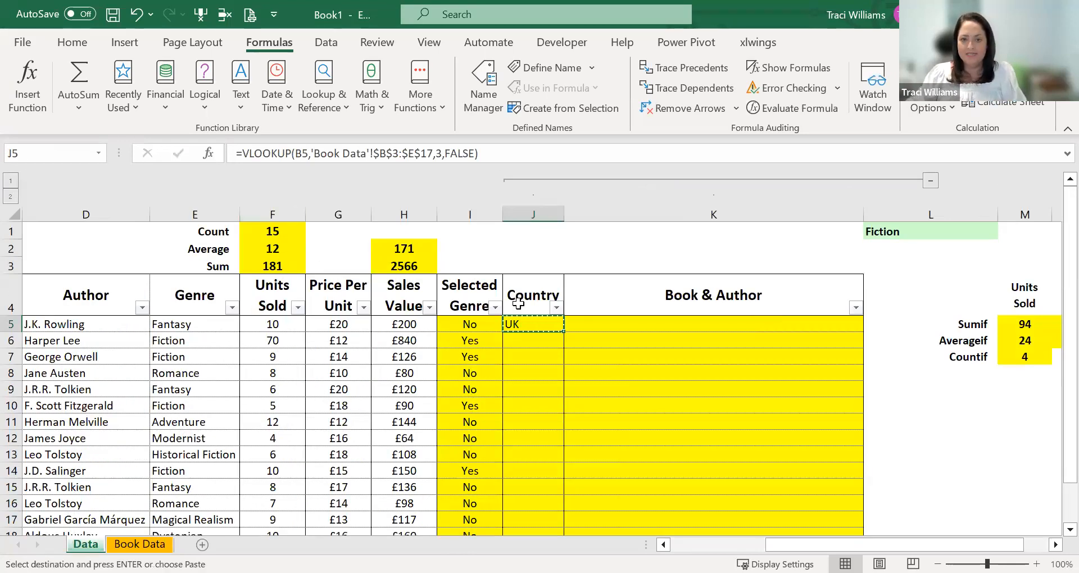
drag(557, 341, 544, 498)
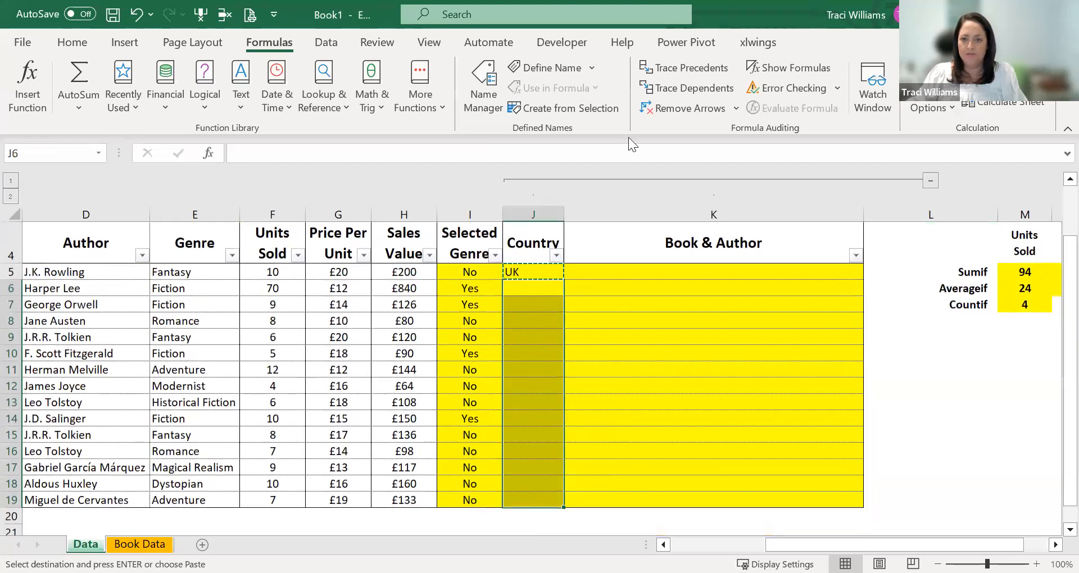
key(ctrl+v)
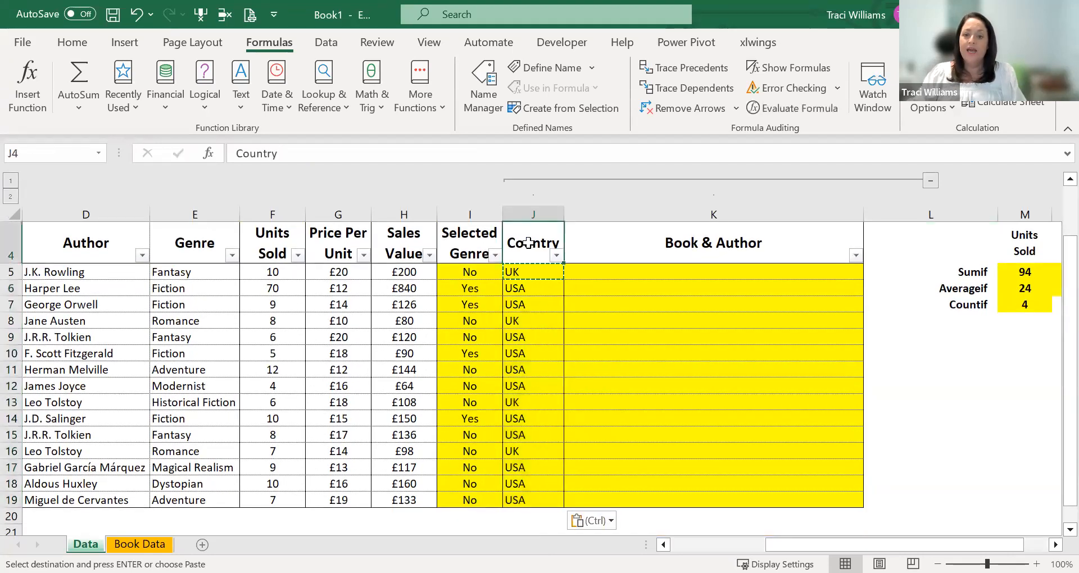
scroll(522, 348, up, 1)
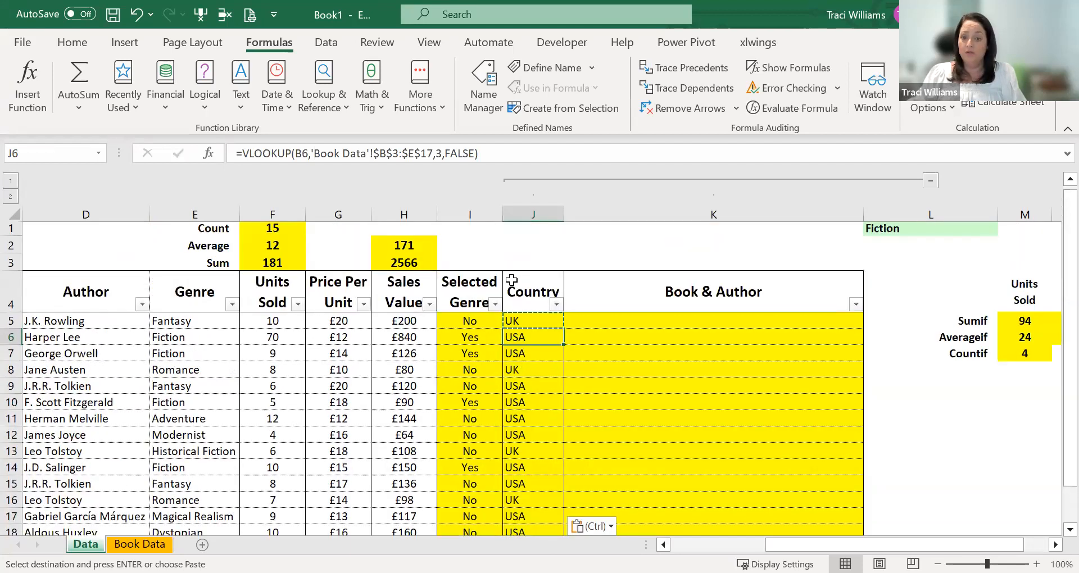
click(510, 276)
click(523, 323)
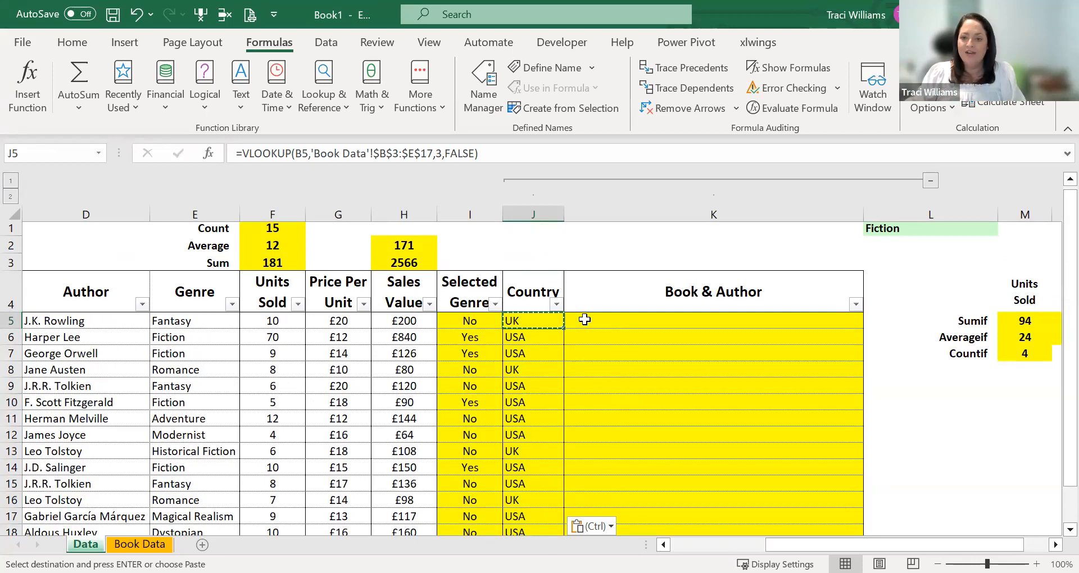
- Examine the Book Title and Author columns as the source data for the Book & Author column
click(660, 325)
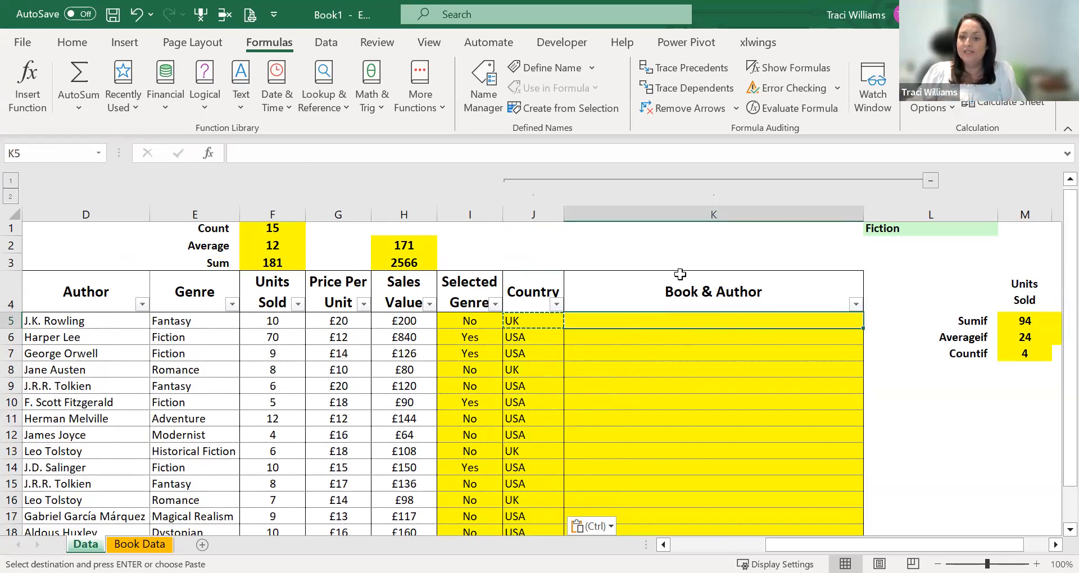
key(Left)
key(Left)
key(Left)
key(Left)
key(Left)
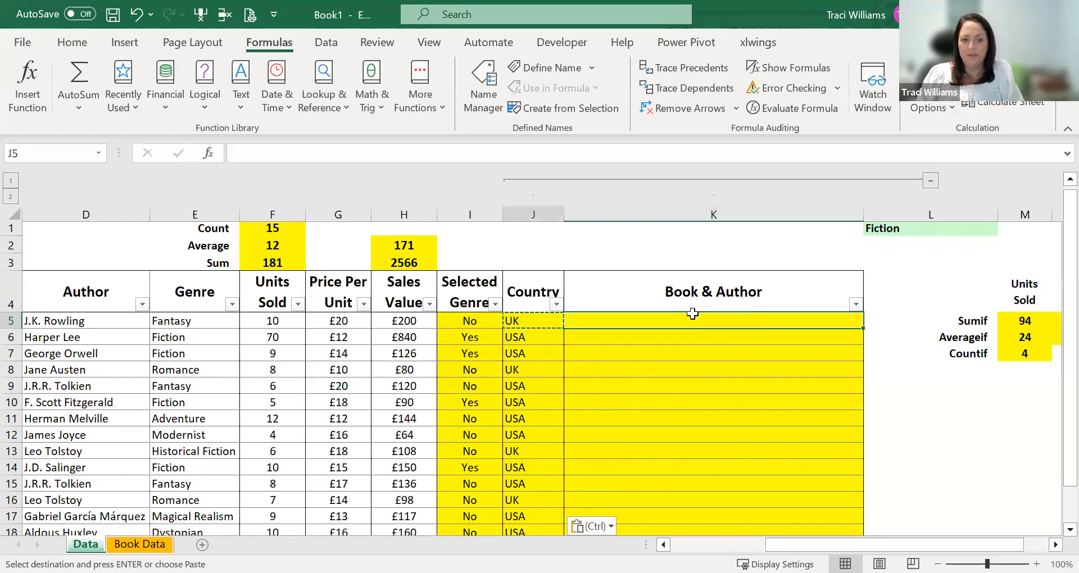
key(Left)
key(Left)
key(Left)
key(Left)
key(Left)
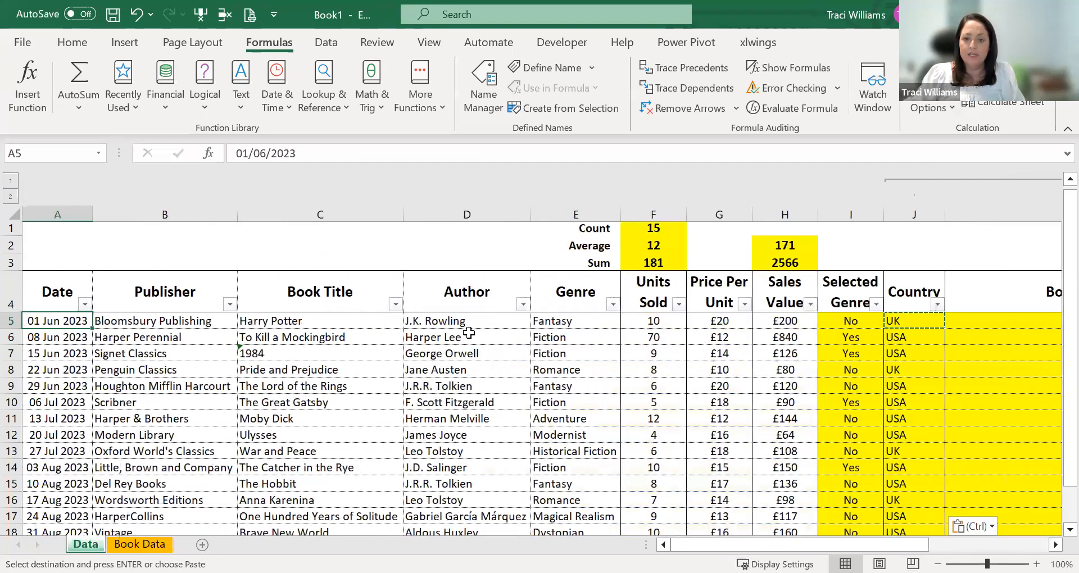
click(469, 325)
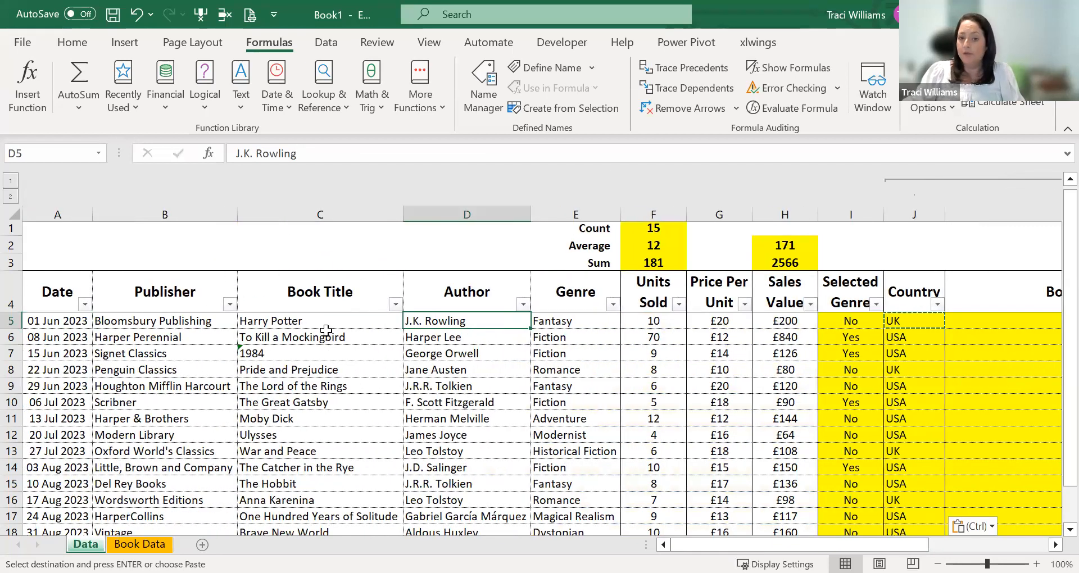
- Search the available functions for "concat" and insert the CONCAT function in K5 of the Book & Author column
click(988, 322)
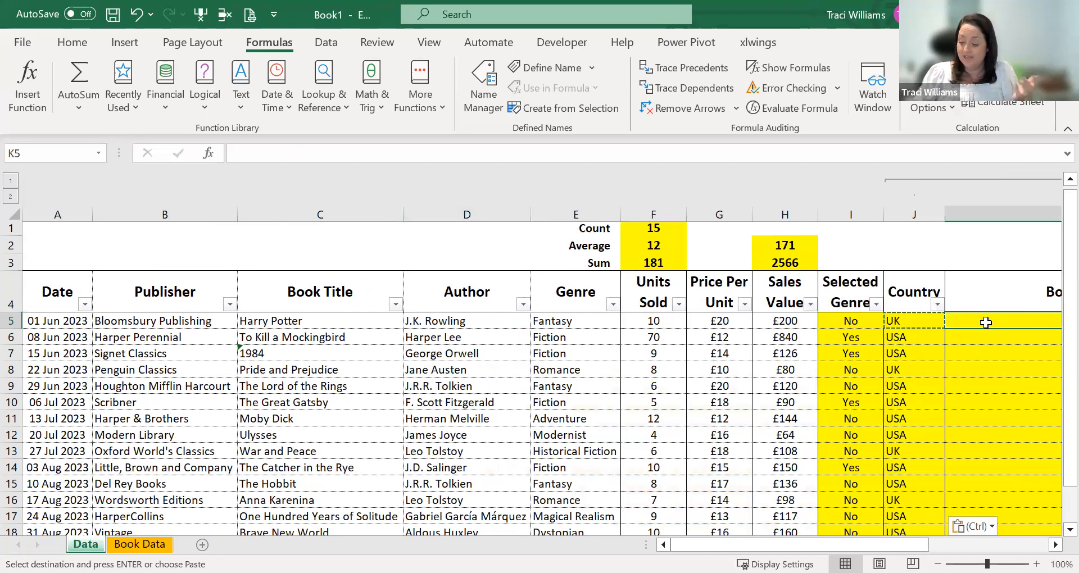
key(Right)
key(Right)
key(Left)
key(Left)
key(Left)
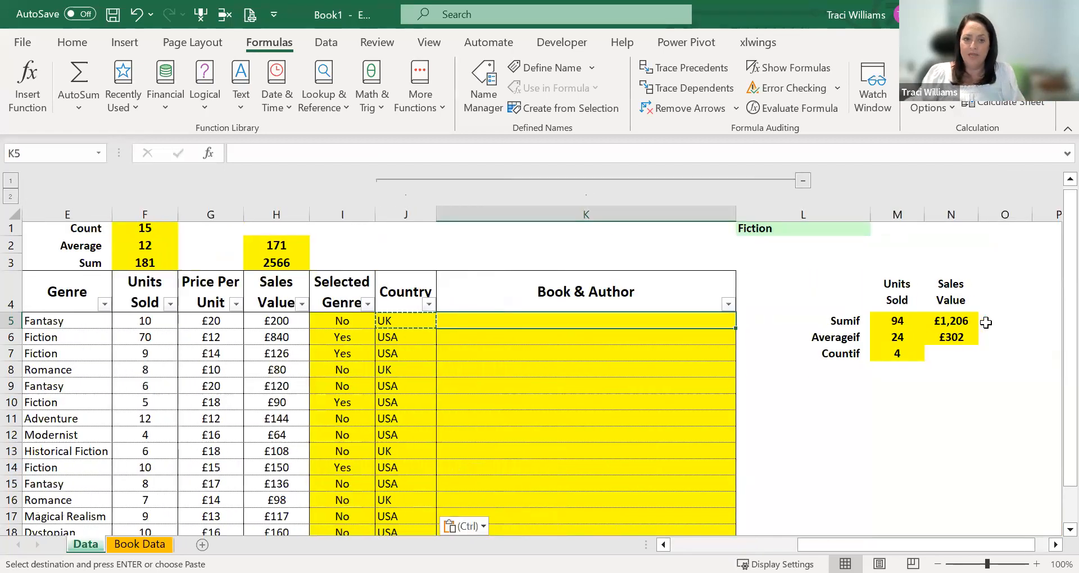
click(26, 80)
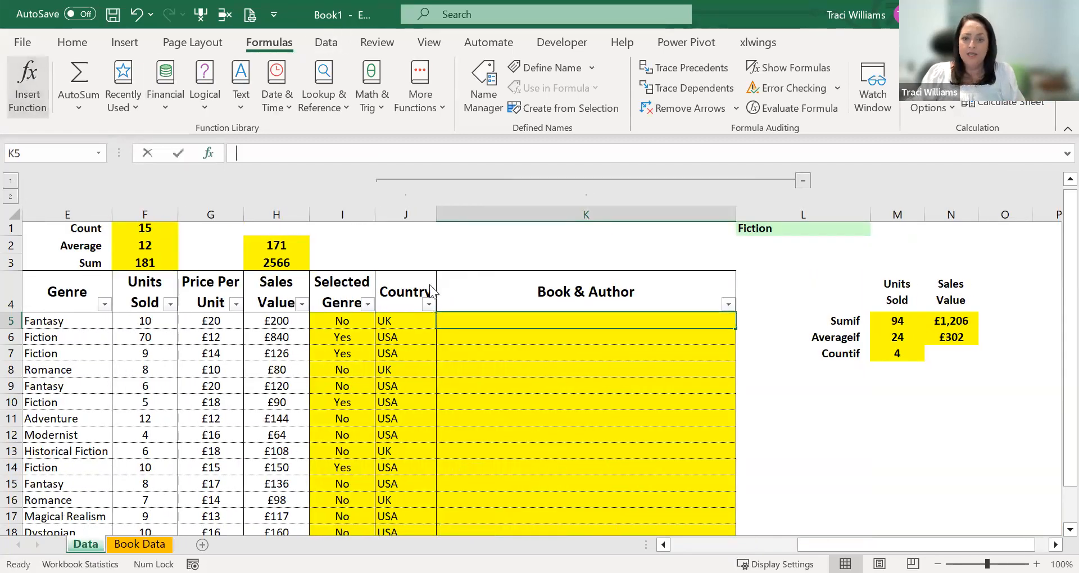
text(concat)
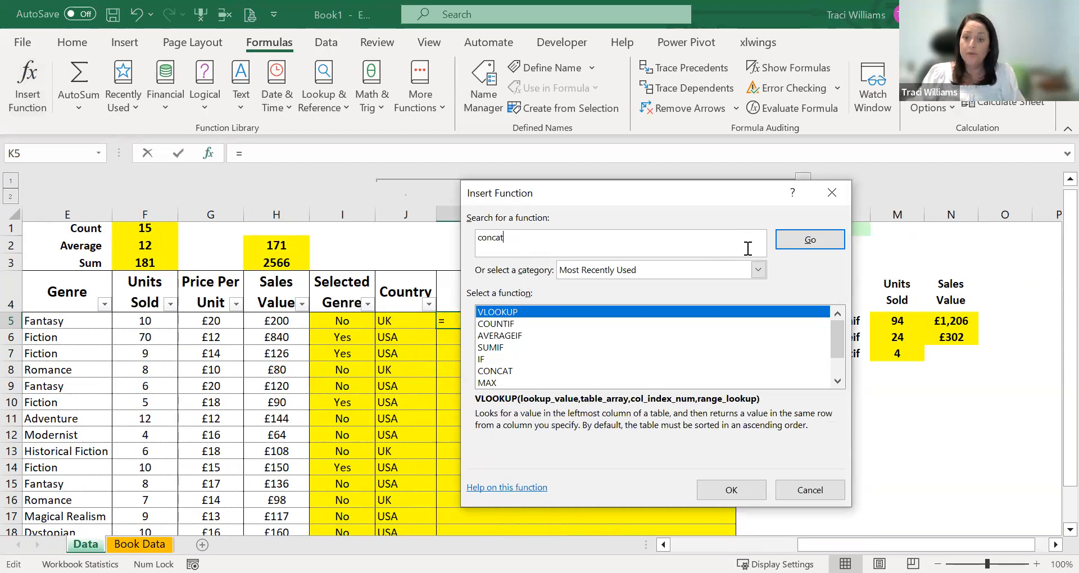
click(811, 240)
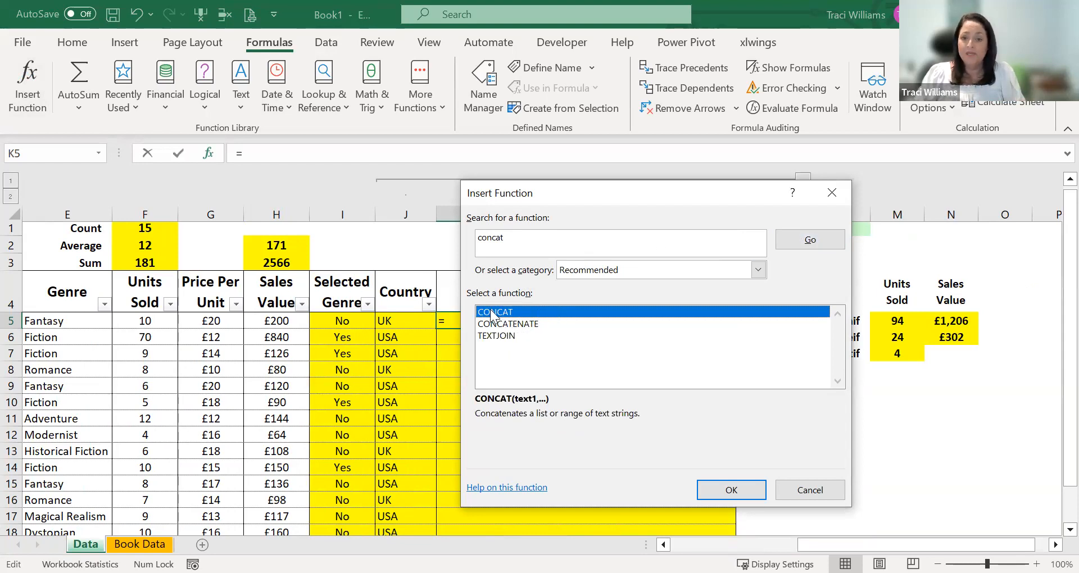
click(733, 490)
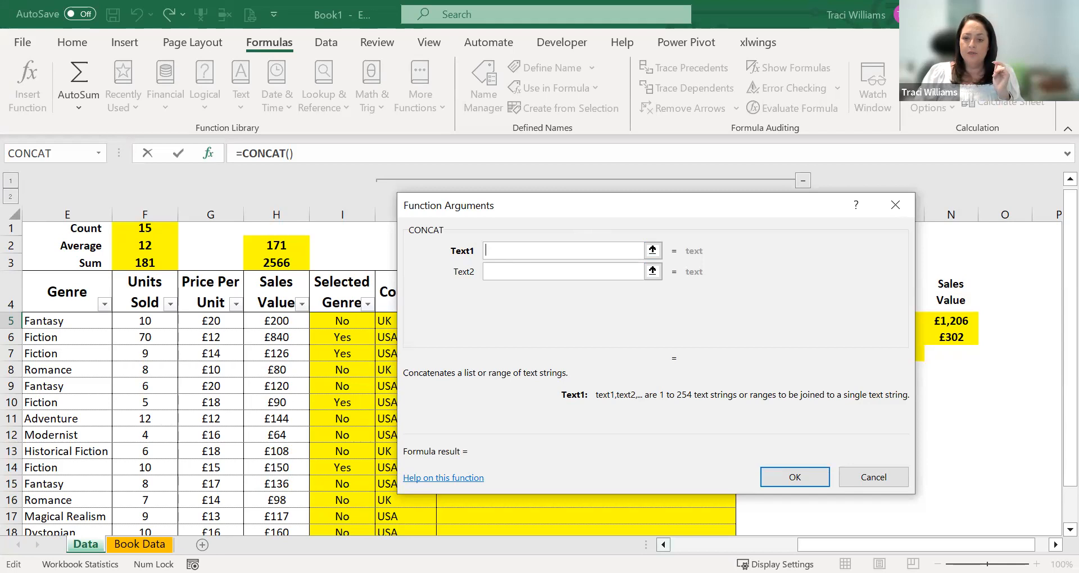
- Set the CONCAT arguments to author cell D5, the separator " - " and title cell C5, and complete the formula in K5
click(663, 545)
click(663, 545)
click(315, 319)
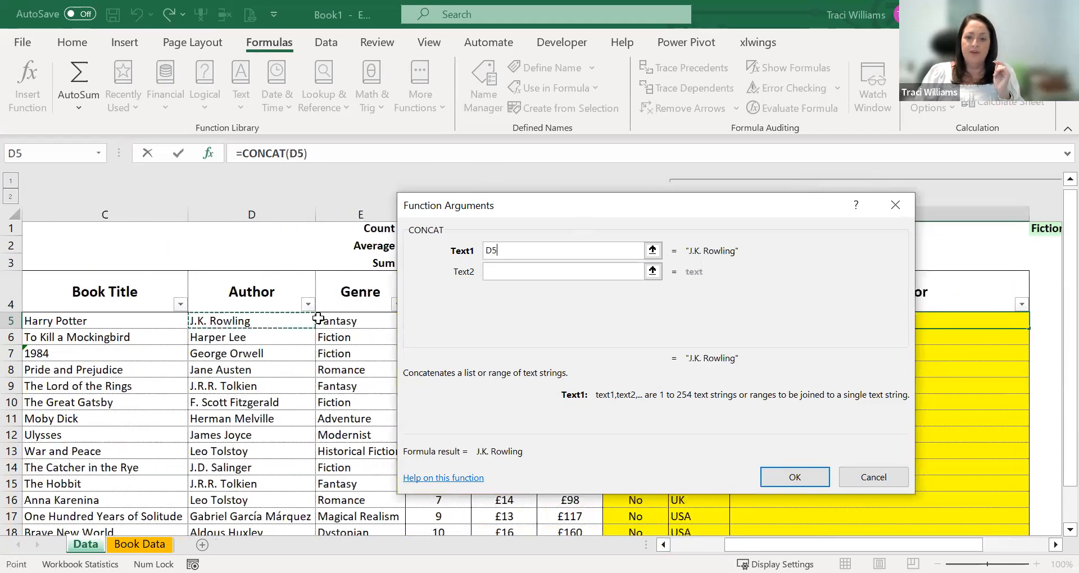
click(494, 270)
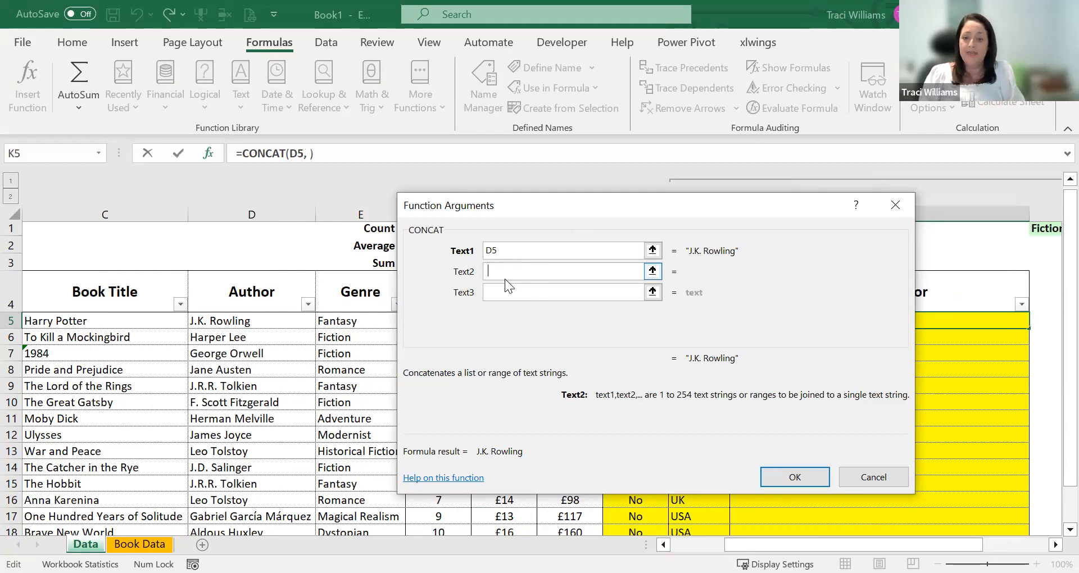
text(-)
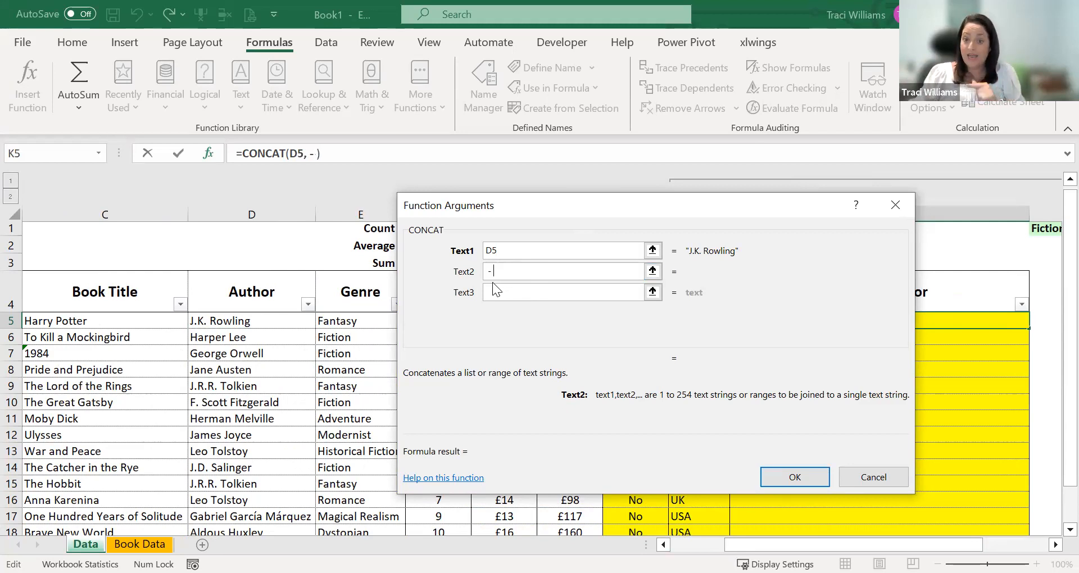
click(498, 293)
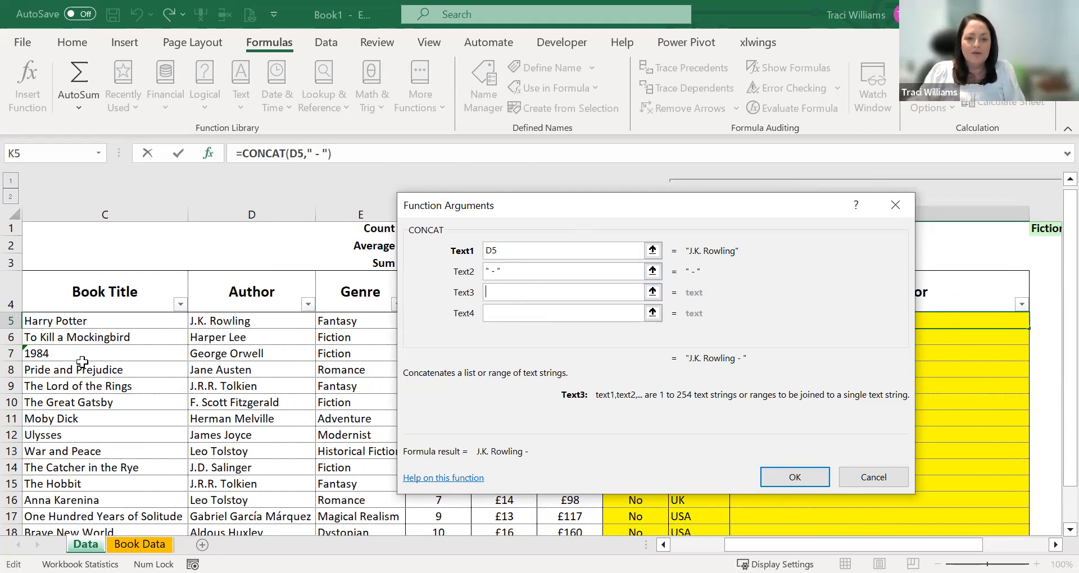
click(95, 325)
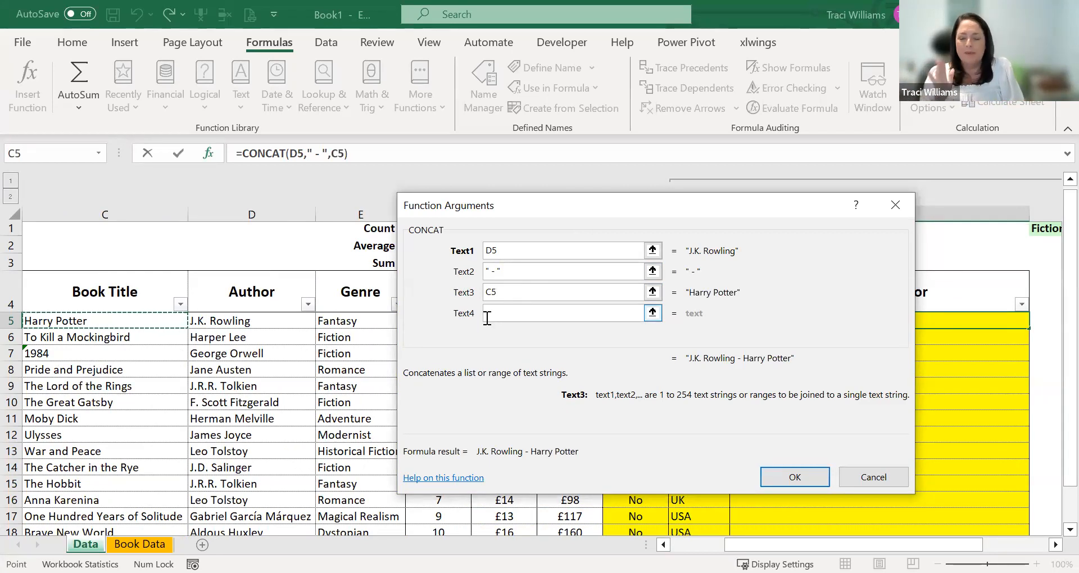
click(795, 477)
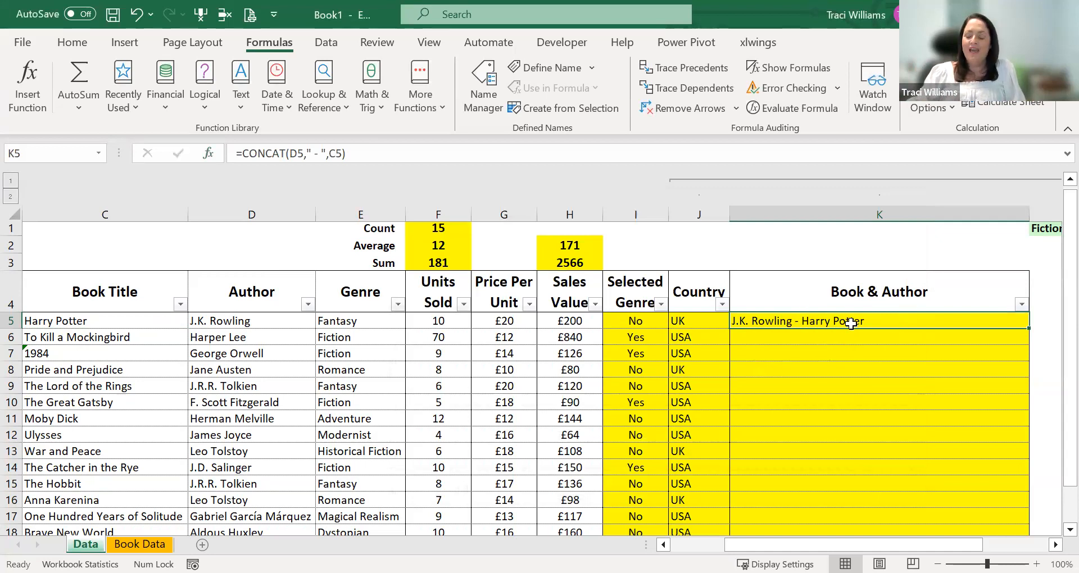
- Copy the CONCAT formula from K5 and paste only the formulas into K6:K19
key(ctrl+c)
key(Down)
key(shift+Down)
key(shift+Down)
key(shift+Down)
key(shift+Down)
key(shift+Down)
key(shift+Down)
key(shift+Down)
key(shift+Down)
key(shift+Down)
key(shift+Down)
key(shift+Down)
key(shift+Down)
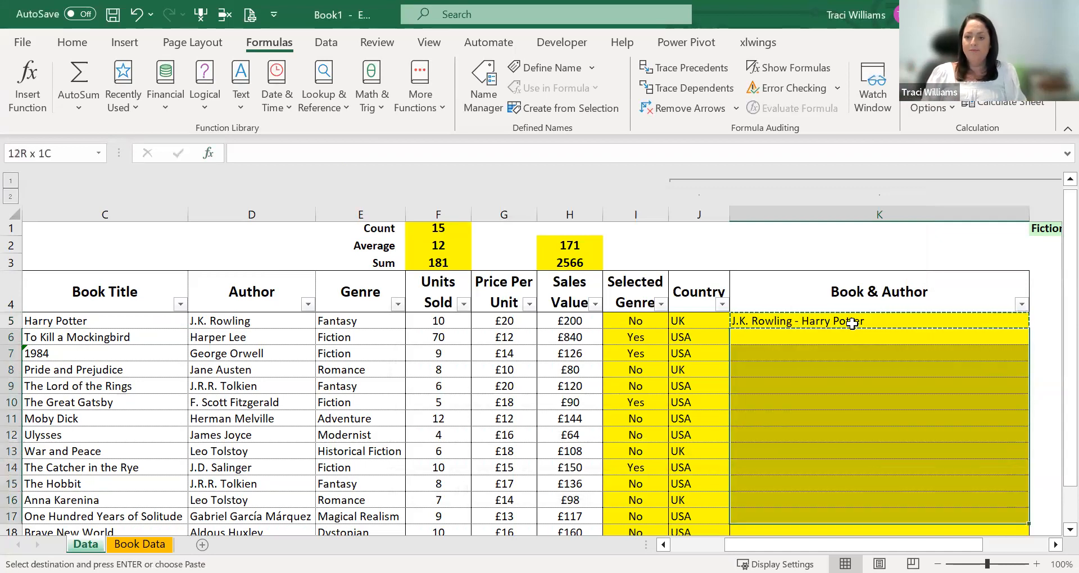
key(shift+Down)
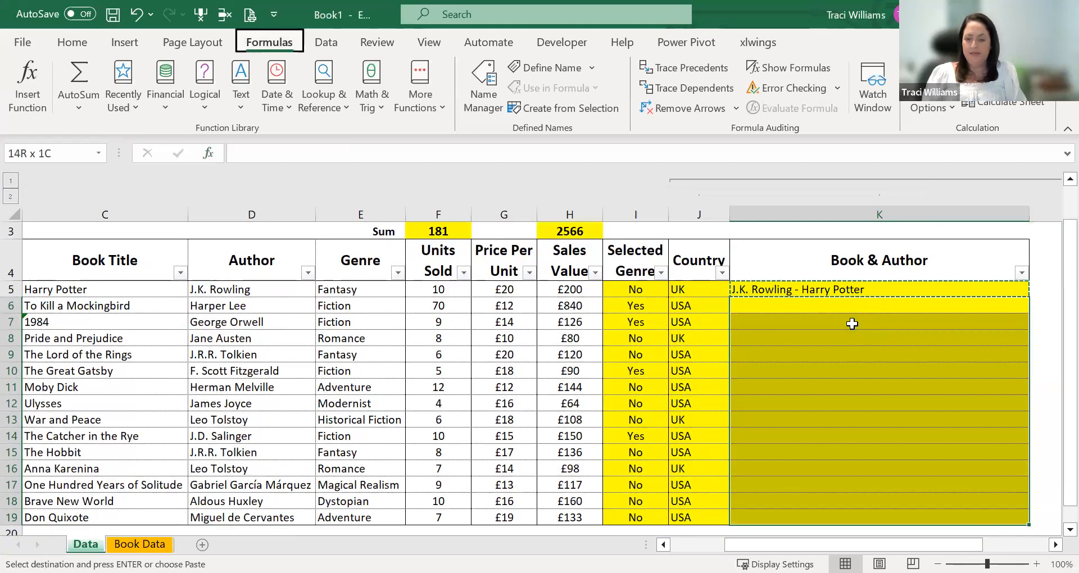
key(ctrl+alt+v)
key(f)
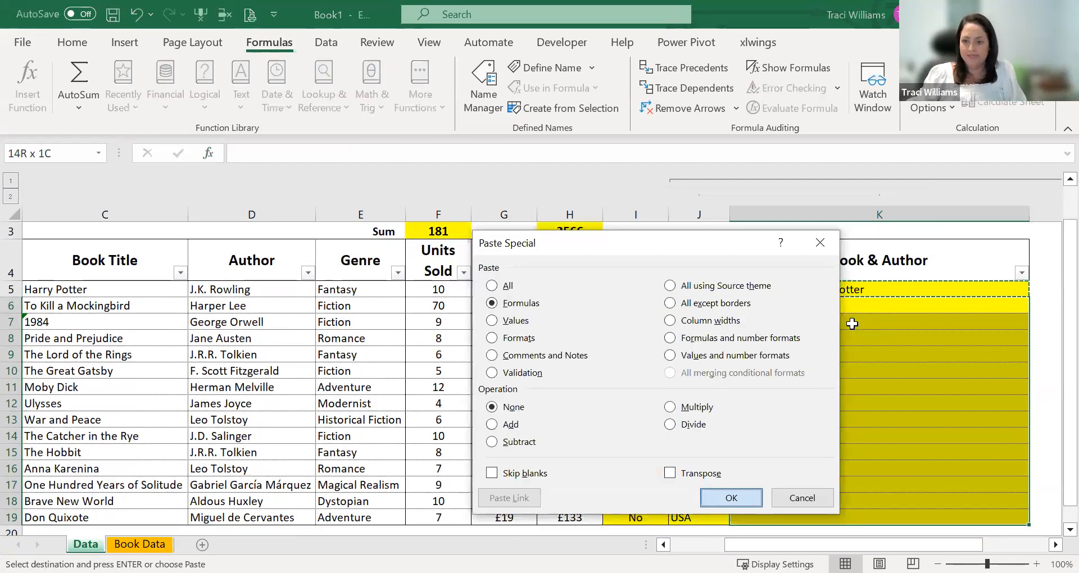
key(Return)
- Review the CONCAT formulas in the Book & Author column and the cells that K5 references
click(784, 424)
click(780, 287)
click(794, 338)
double_click(734, 341)
key(Escape)
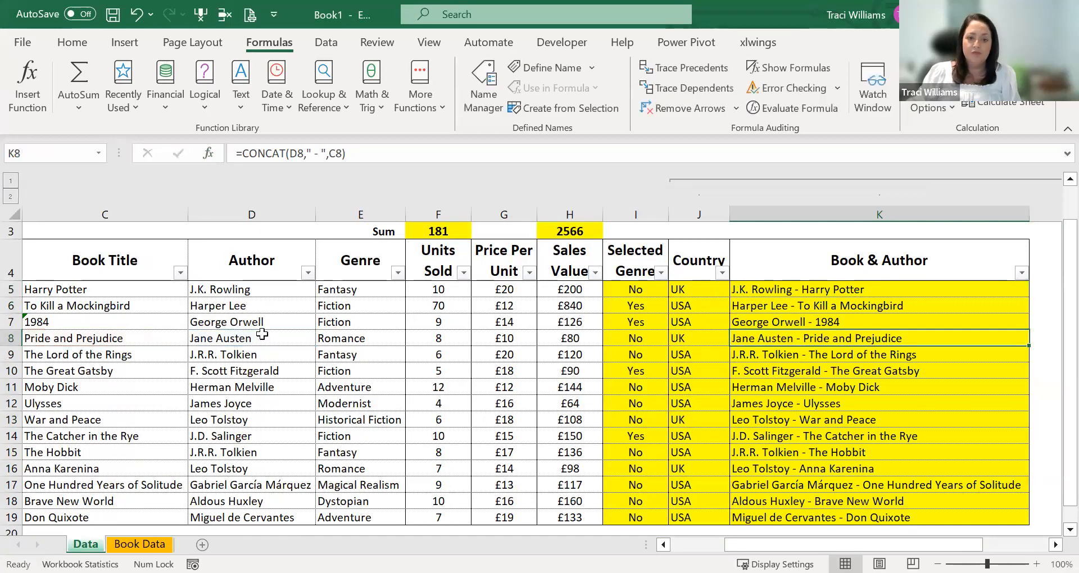
click(841, 287)
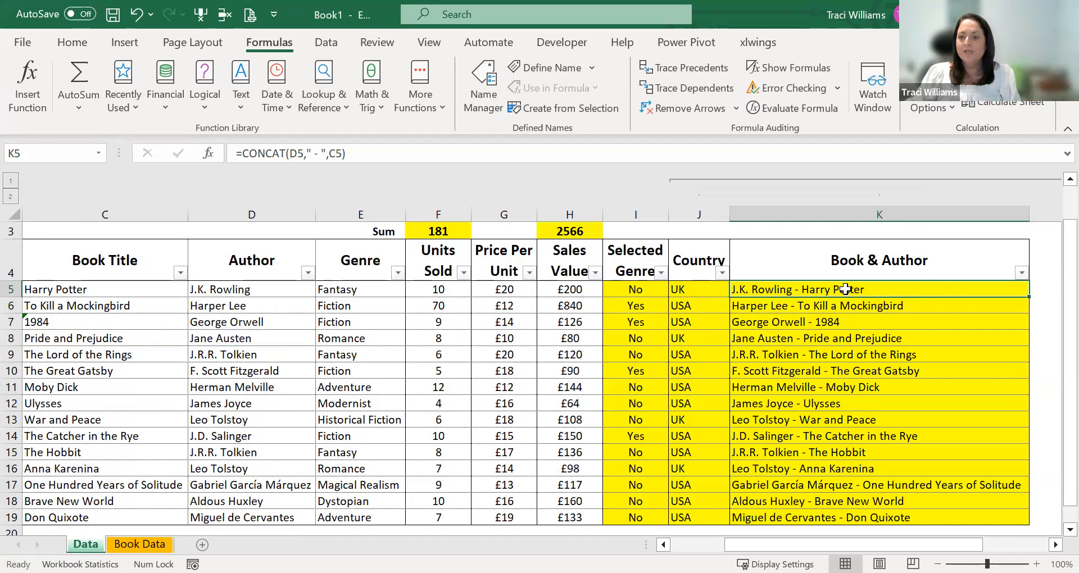
double_click(816, 290)
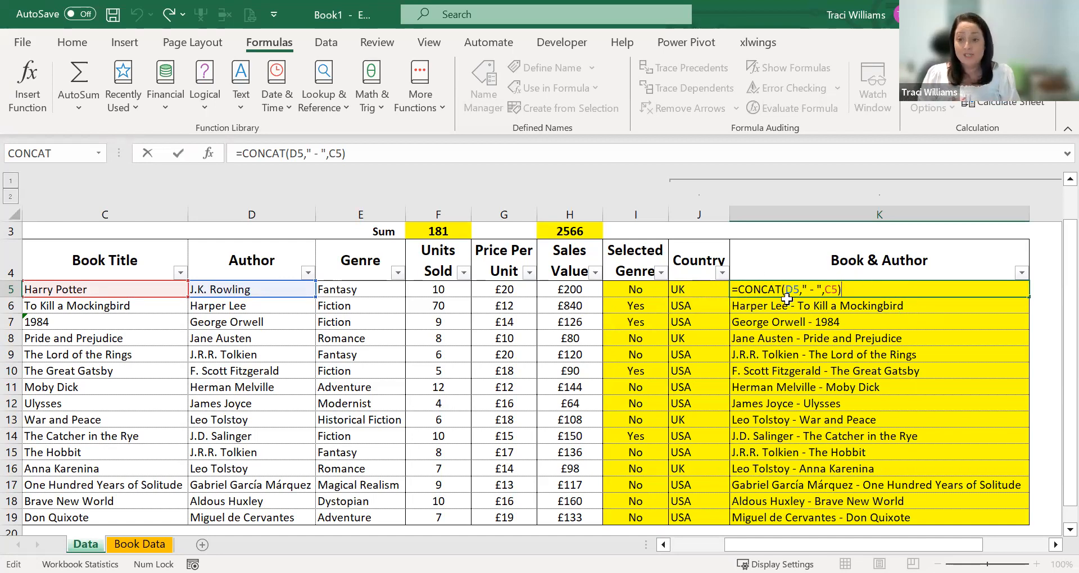
key(ctrl+Return)
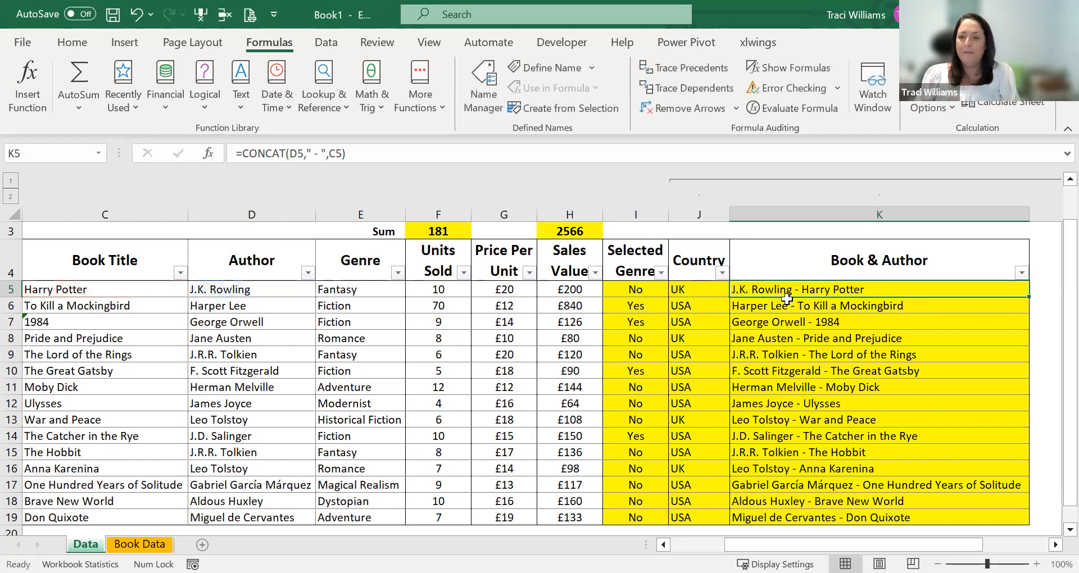
- Replace the CONCAT formula in K5 with =D5&" - "&C5 to join author and title using the & operator
key(Delete)
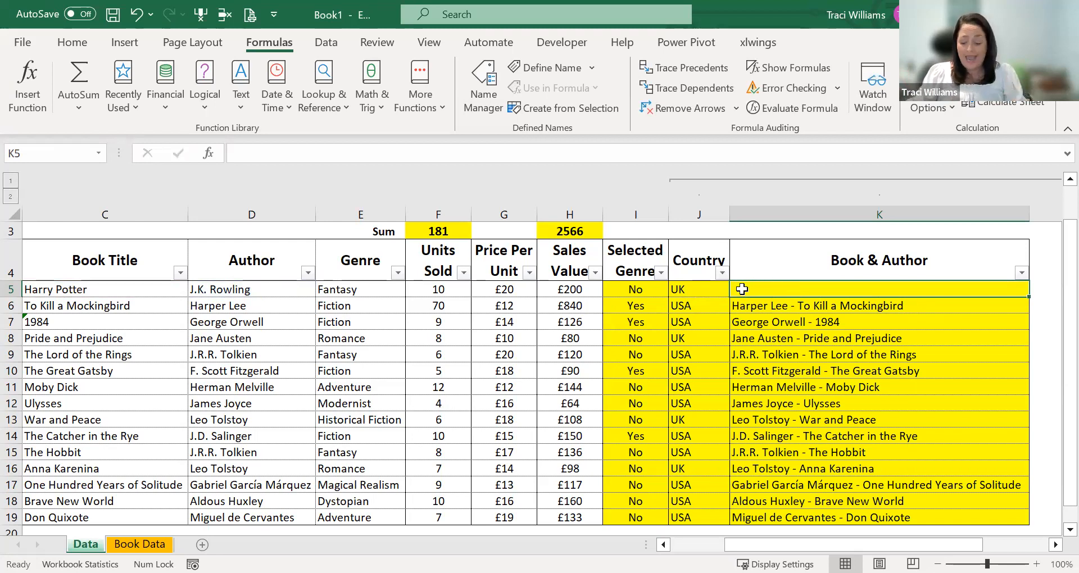
text(=)
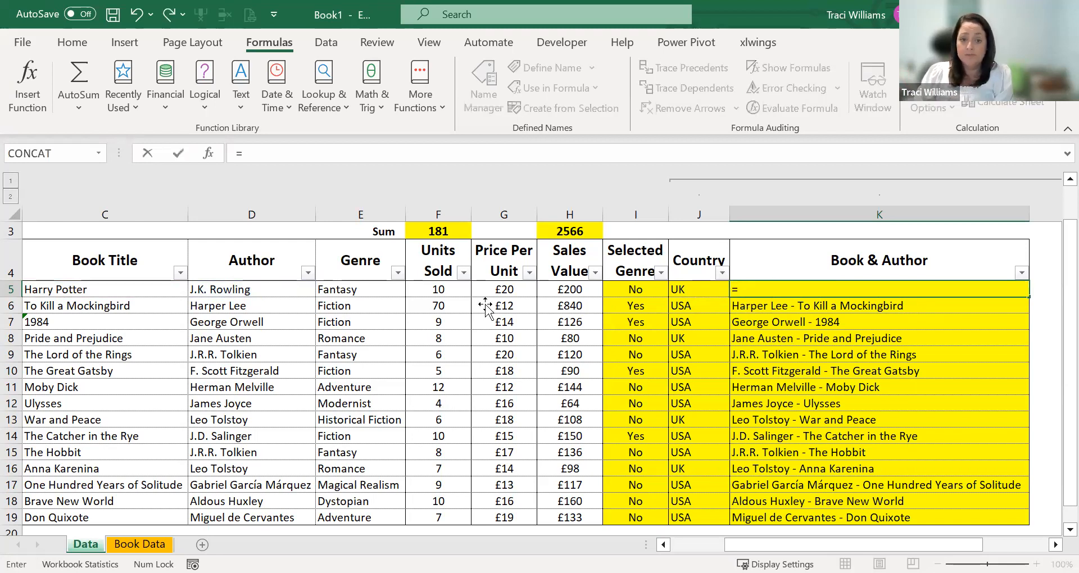
click(284, 291)
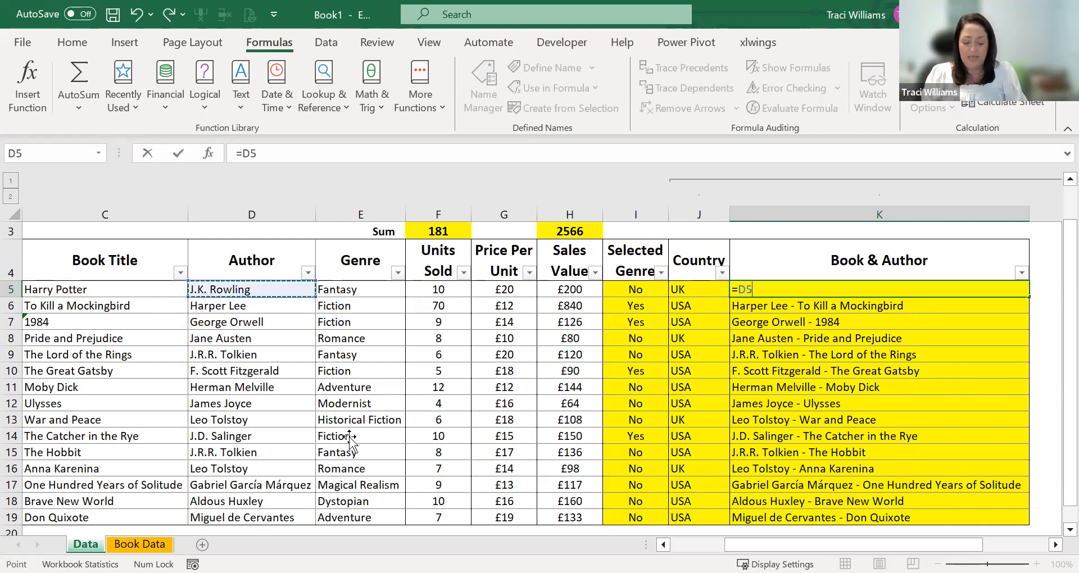
text(&)
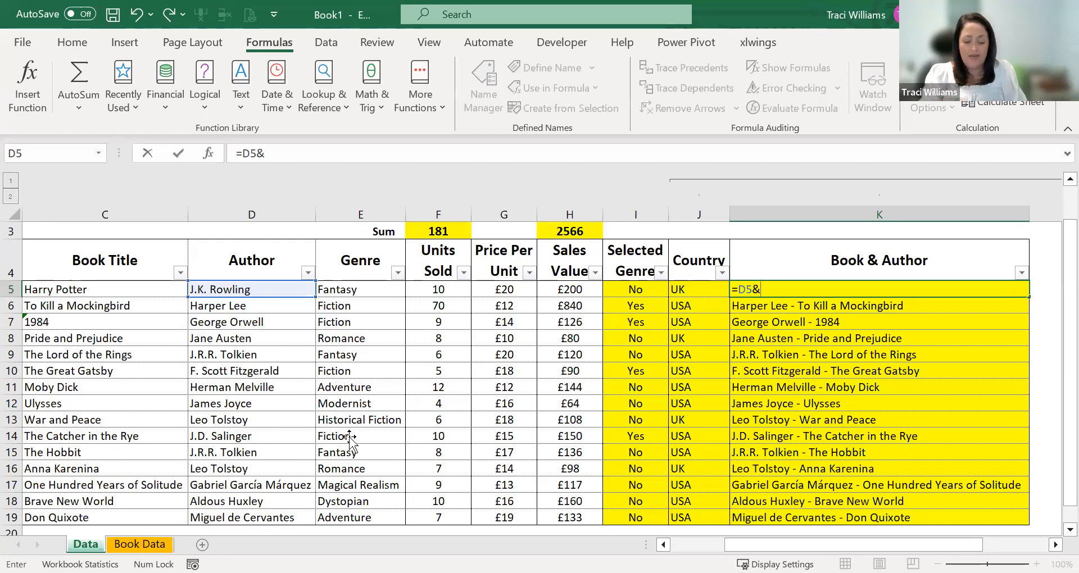
text(" -)
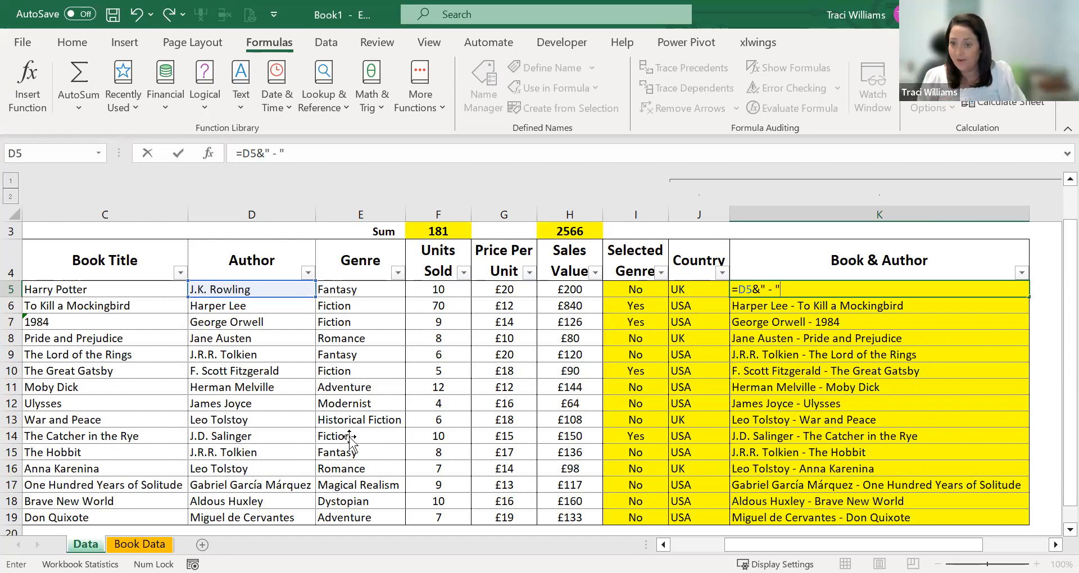
text( "&)
click(116, 290)
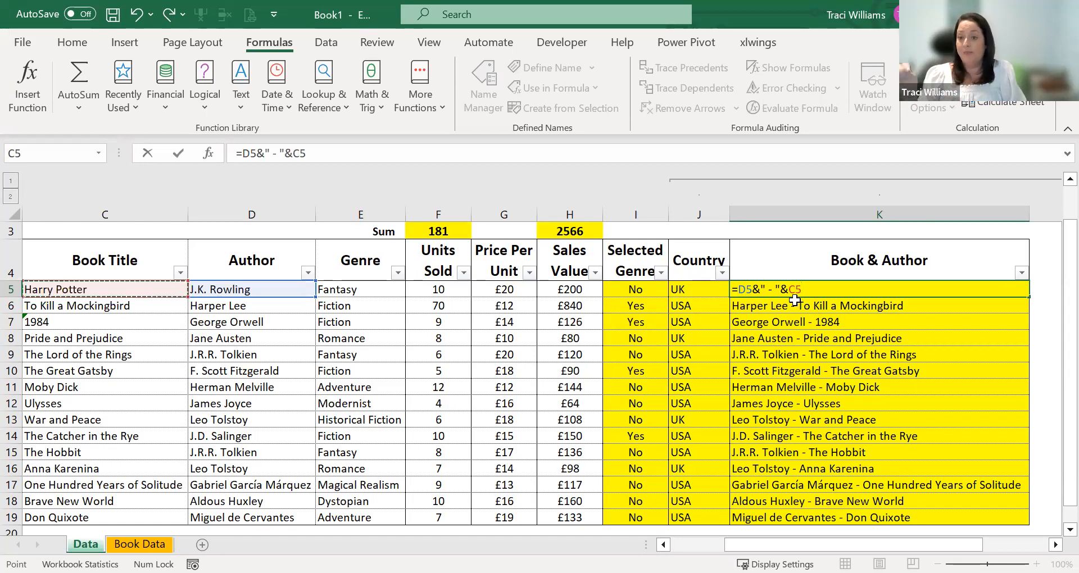
key(Return)
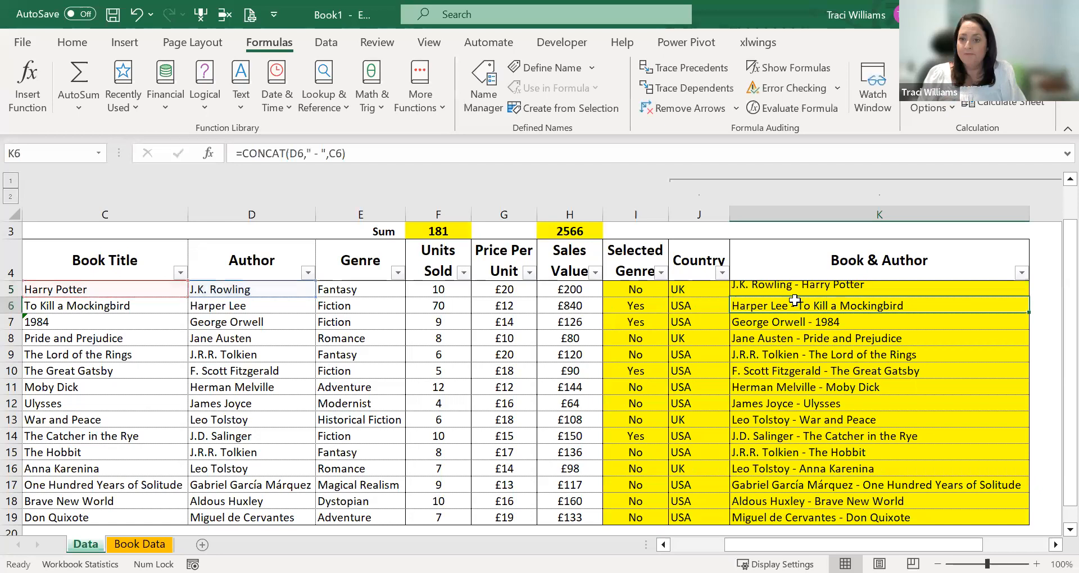
- Compare the & formula in K5 with the CONCAT formula in K6 of the Book & Author column
click(800, 290)
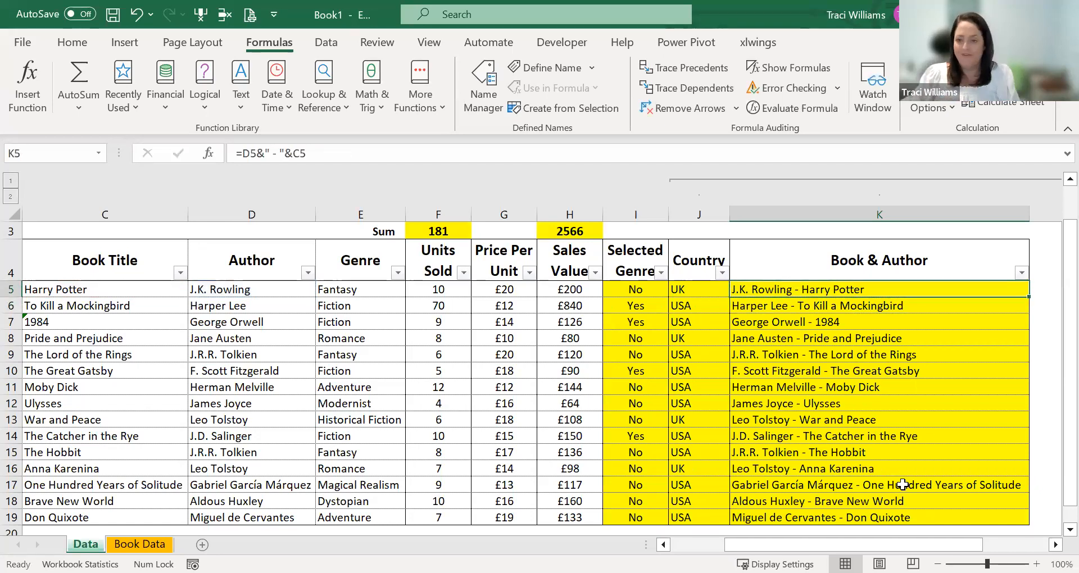
key(F2)
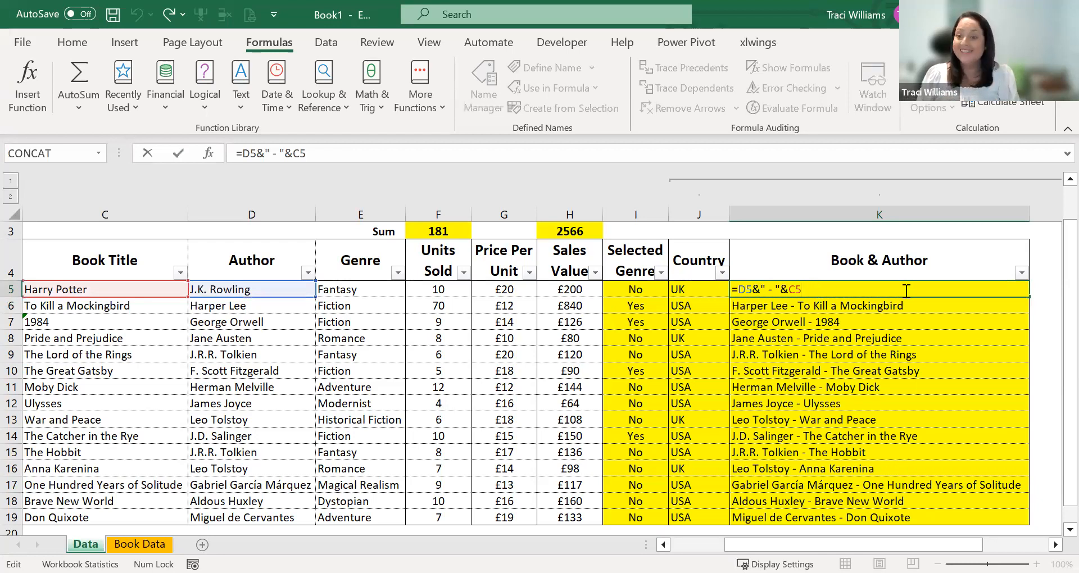
key(Return)
key(F2)
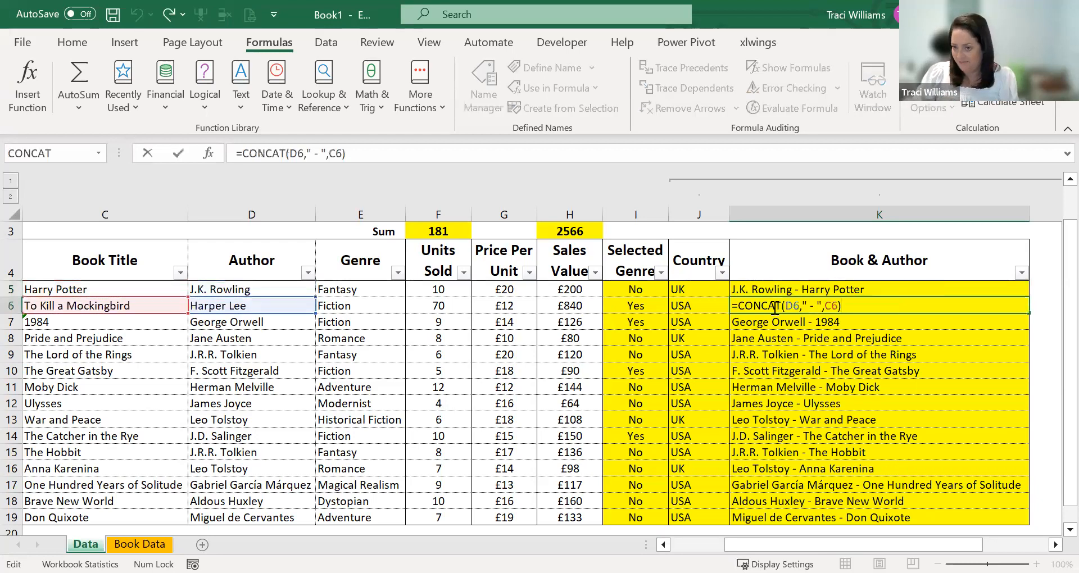
double_click(838, 289)
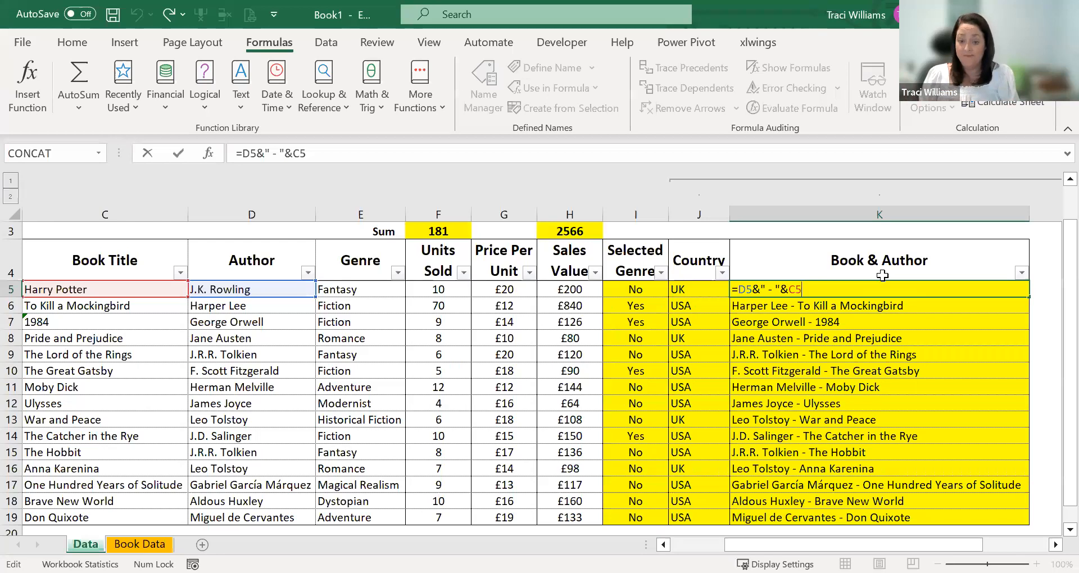
click(828, 308)
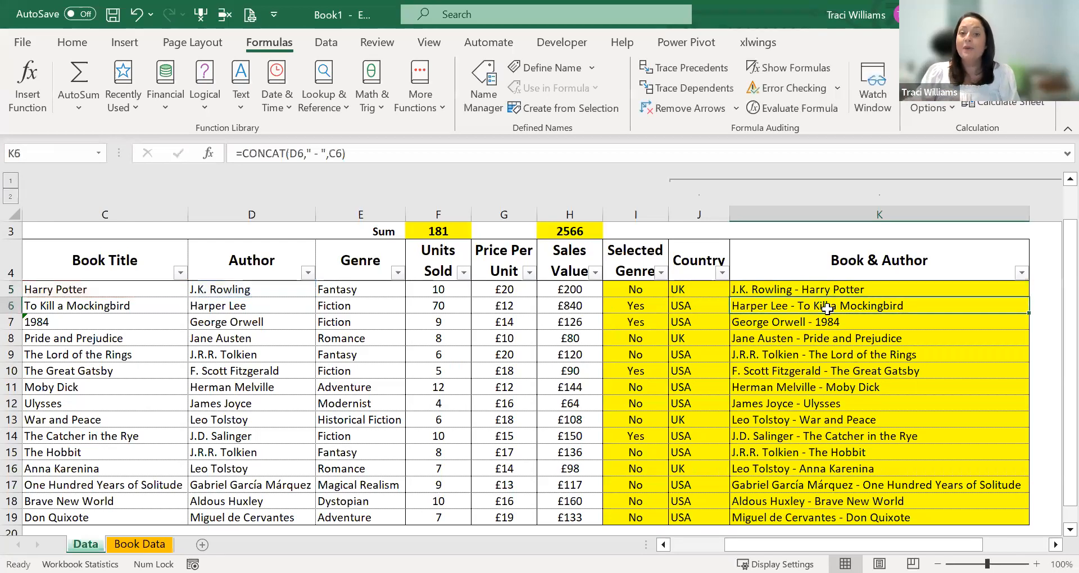